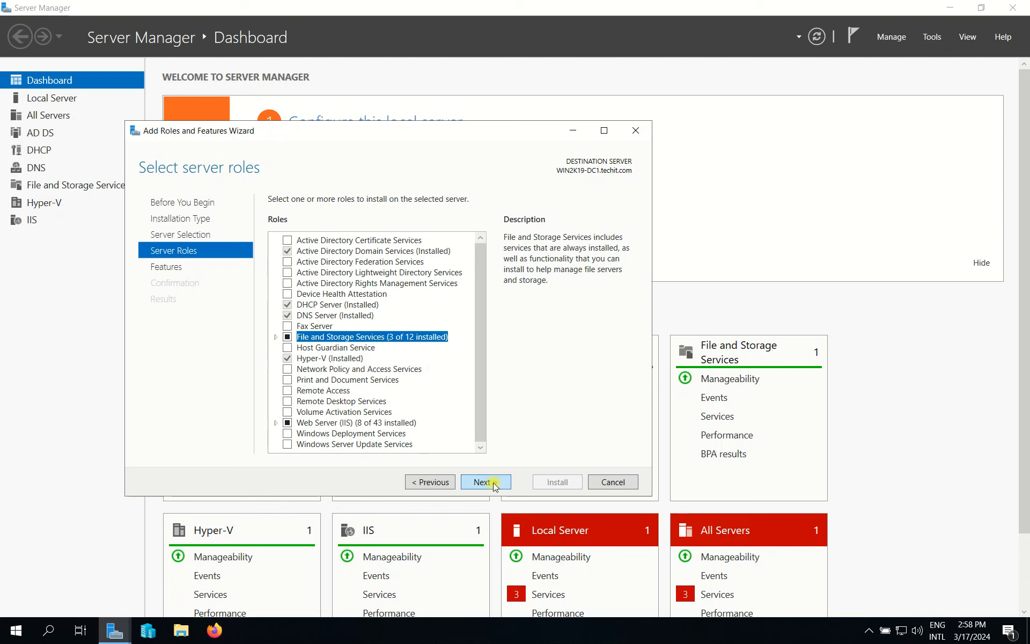
Tick Windows Server Backup in the wizard's Features list.
{"action": "left_click", "coordinate": [487, 482]}
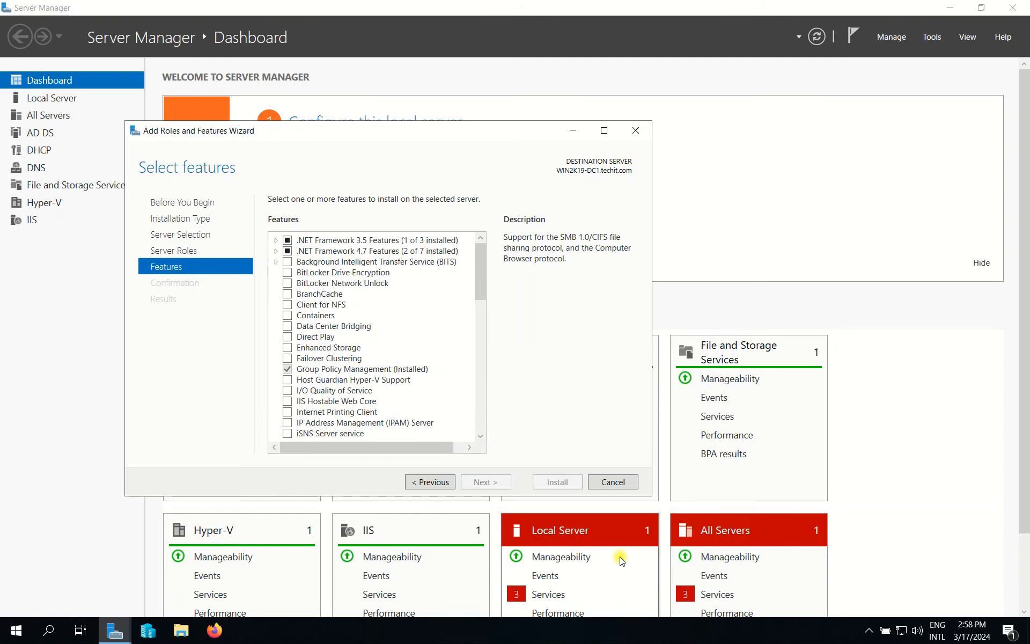
{"action": "left_click", "coordinate": [604, 557]}
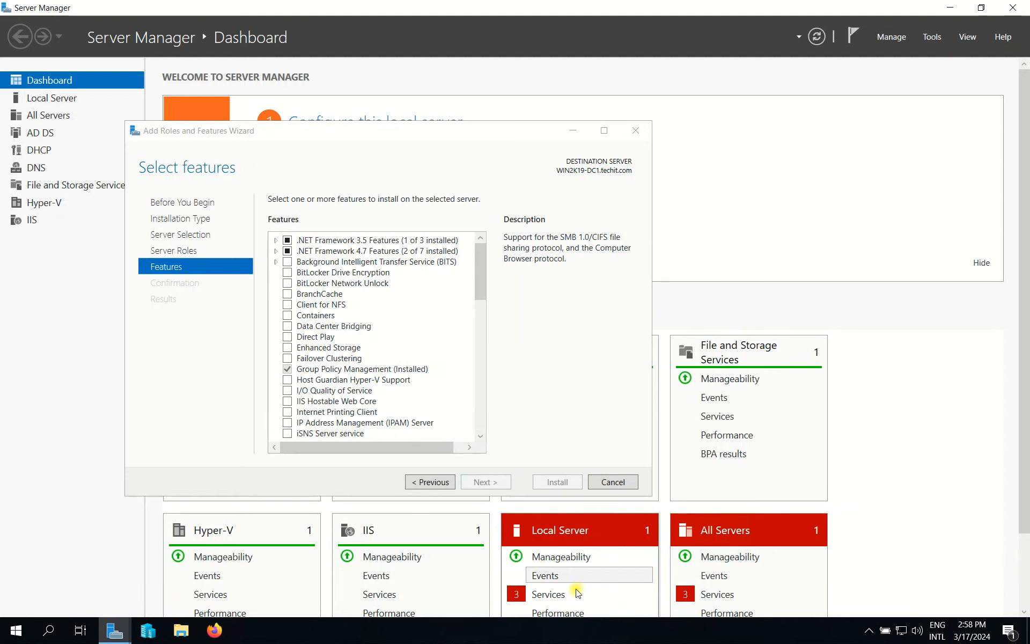
{"action": "left_click", "coordinate": [564, 401]}
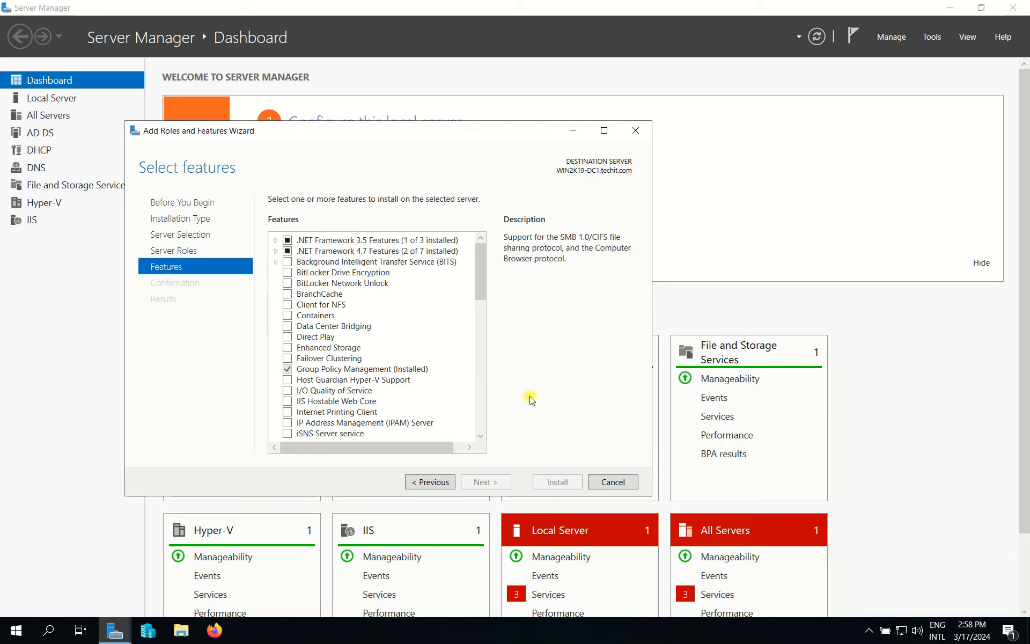
{"action": "scroll", "coordinate": [331, 390], "scroll_direction": "down", "scroll_amount": 2}
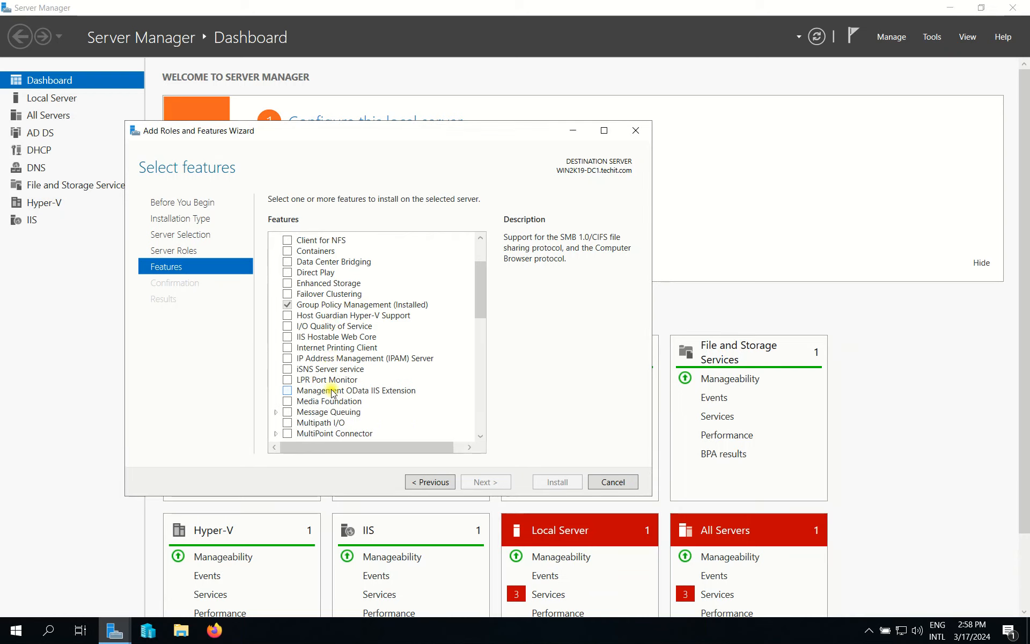
{"action": "scroll", "coordinate": [333, 391], "scroll_direction": "down", "scroll_amount": 2}
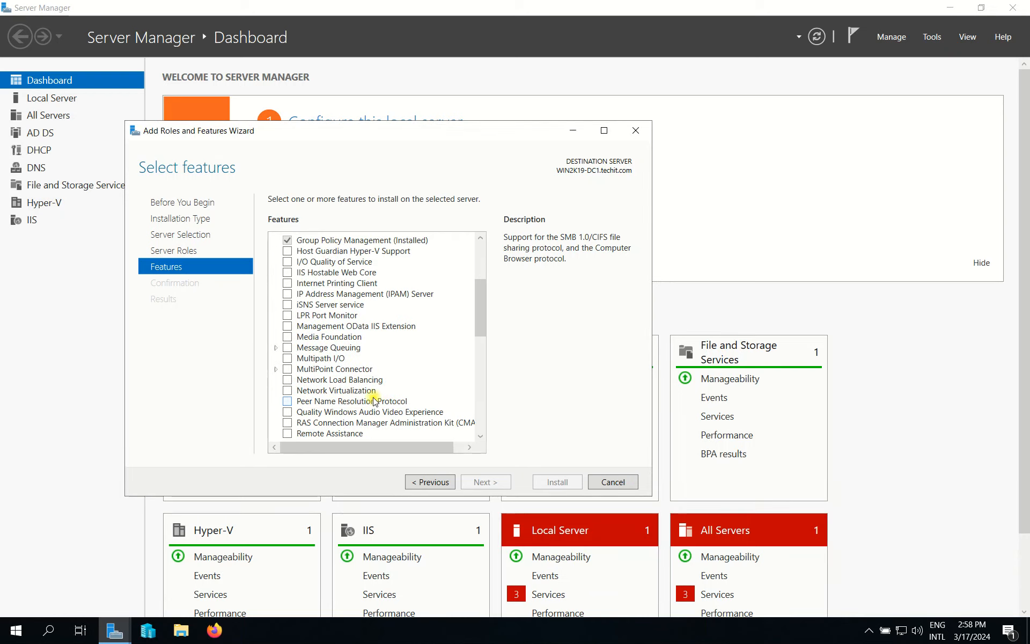
{"action": "left_click_drag", "start_coordinate": [481, 310], "coordinate": [473, 414]}
{"action": "left_click", "coordinate": [320, 359]}
{"action": "left_click", "coordinate": [288, 357]}
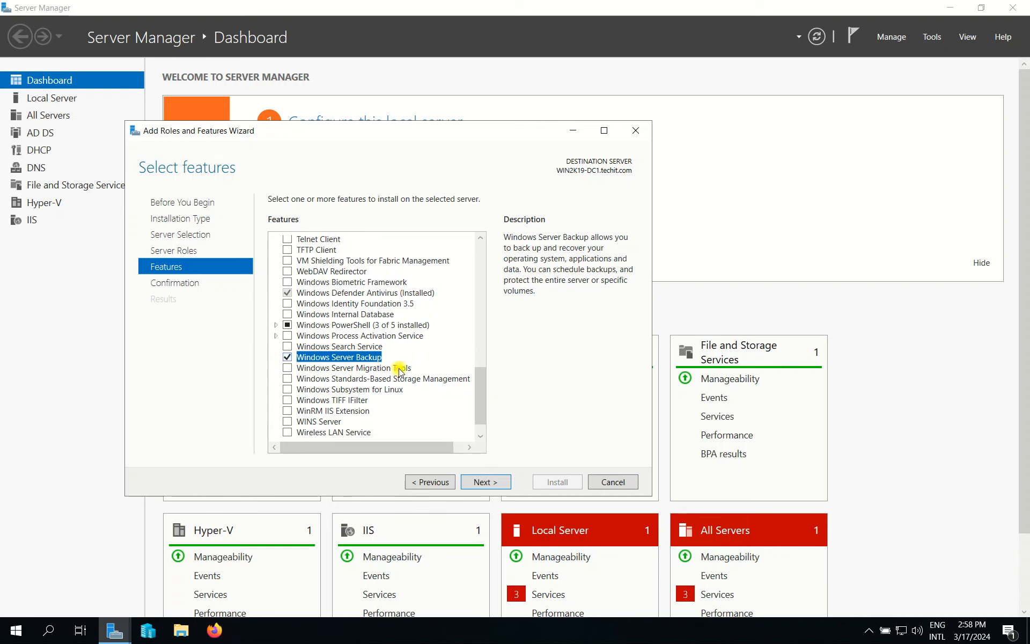
On the confirmation page, leave automatic restart turned off by declining it.
{"action": "left_click", "coordinate": [483, 482]}
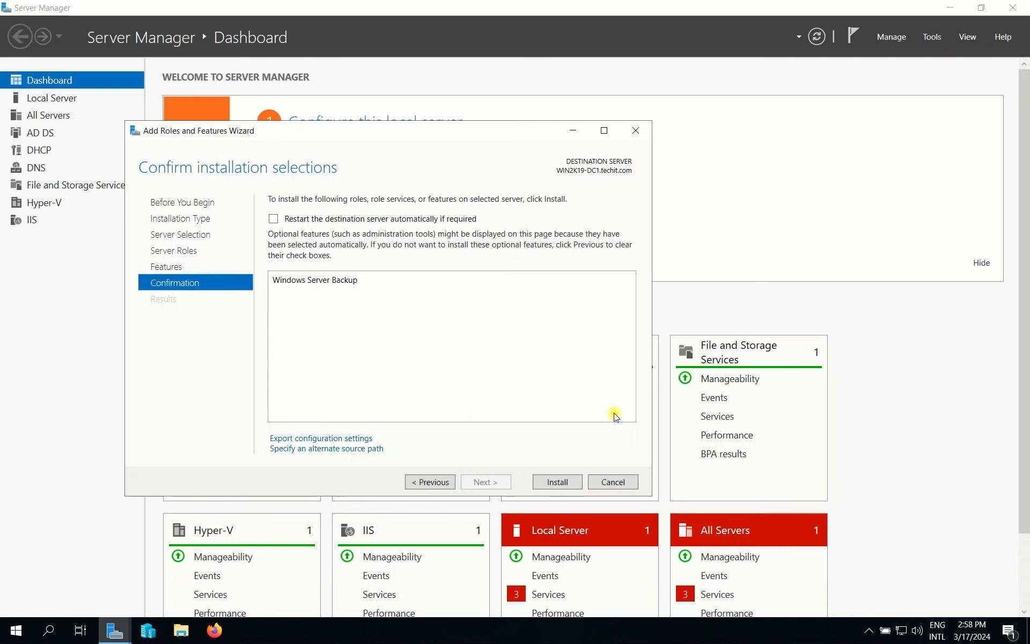
{"action": "left_click", "coordinate": [274, 219]}
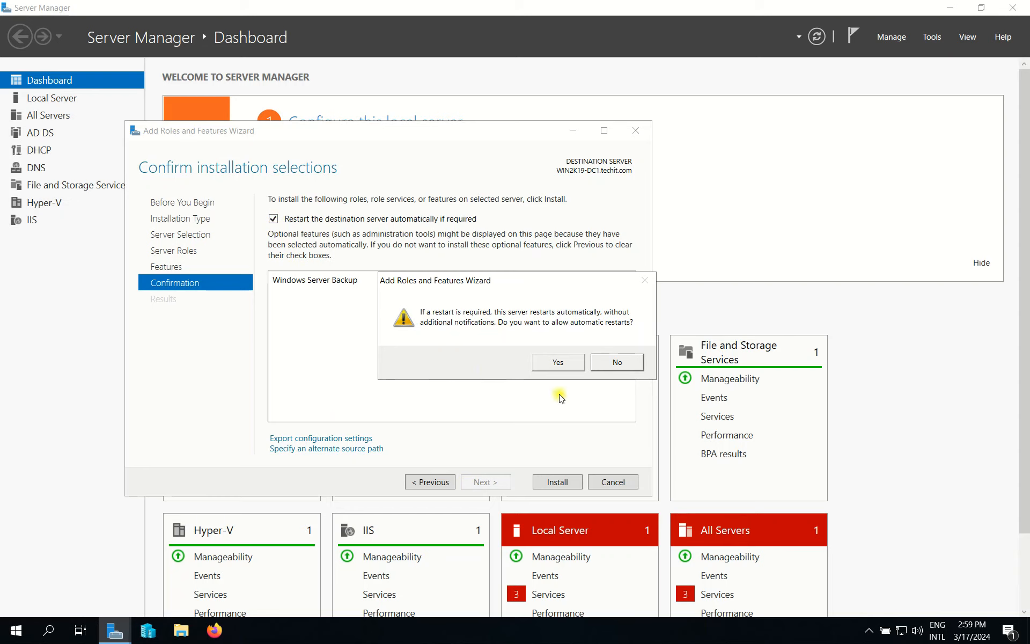
{"action": "left_click", "coordinate": [617, 362]}
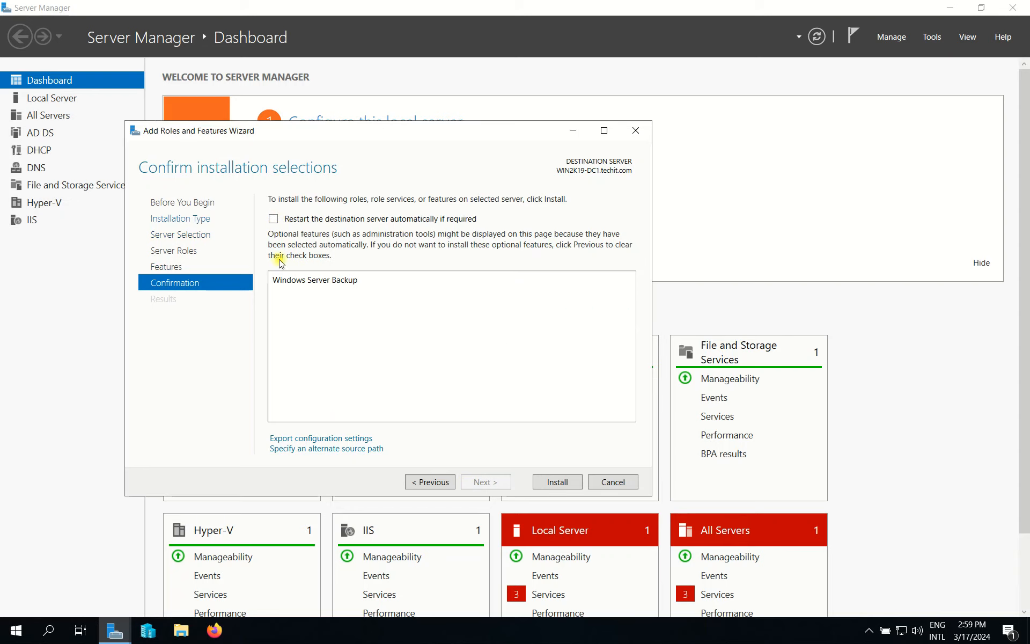
Install Windows Server Backup, then open the Tools menu when installation completes.
{"action": "left_click", "coordinate": [555, 482]}
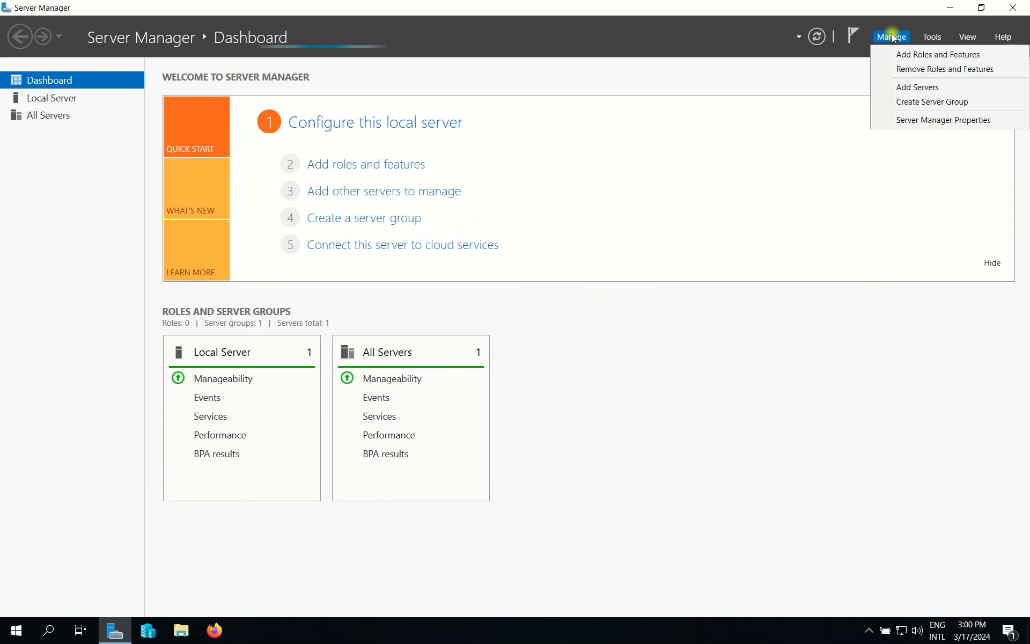
{"action": "left_click", "coordinate": [932, 36]}
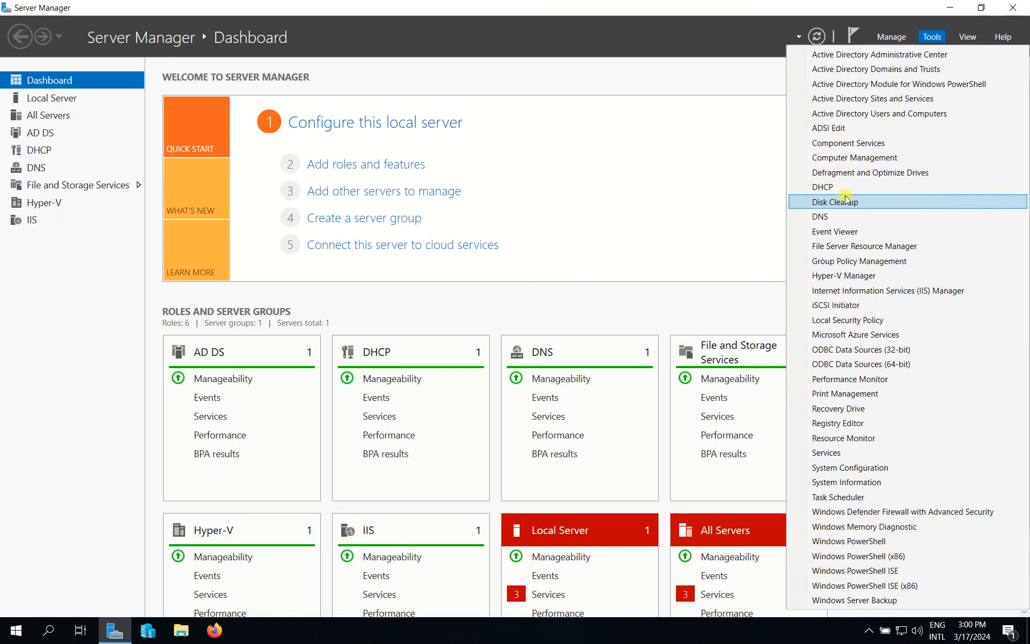
Refresh the dashboard and start Windows Server Backup from the Tools menu.
{"action": "left_click", "coordinate": [895, 6]}
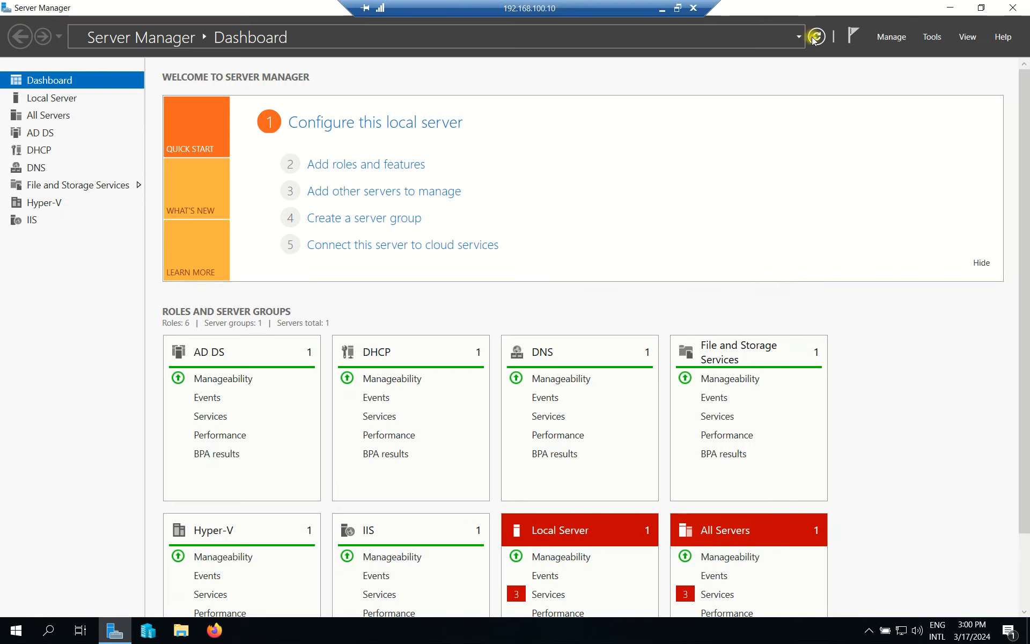
{"action": "left_click", "coordinate": [817, 36]}
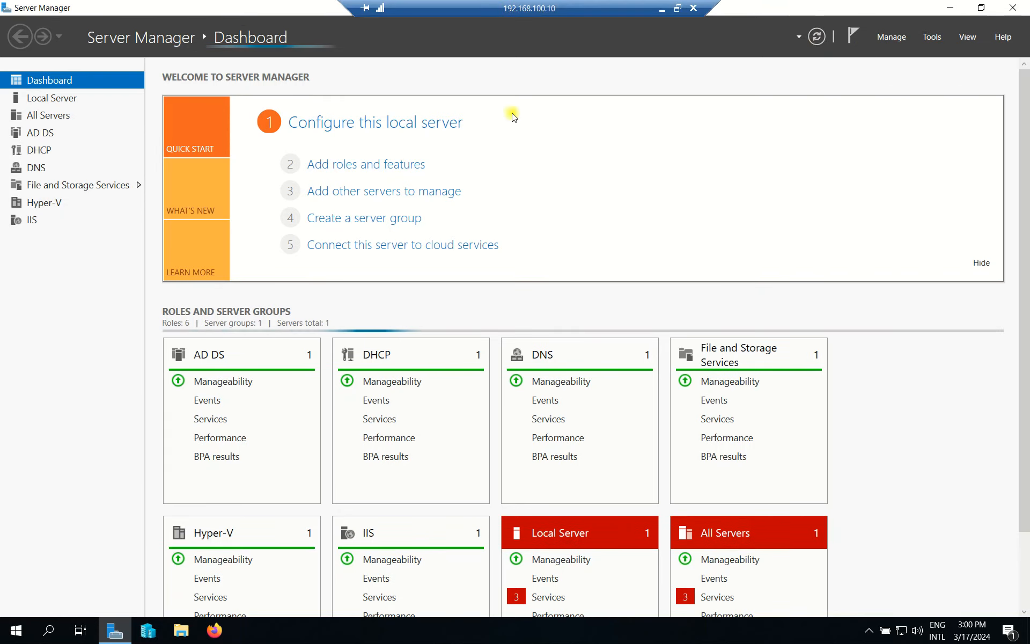
{"action": "left_click", "coordinate": [891, 36]}
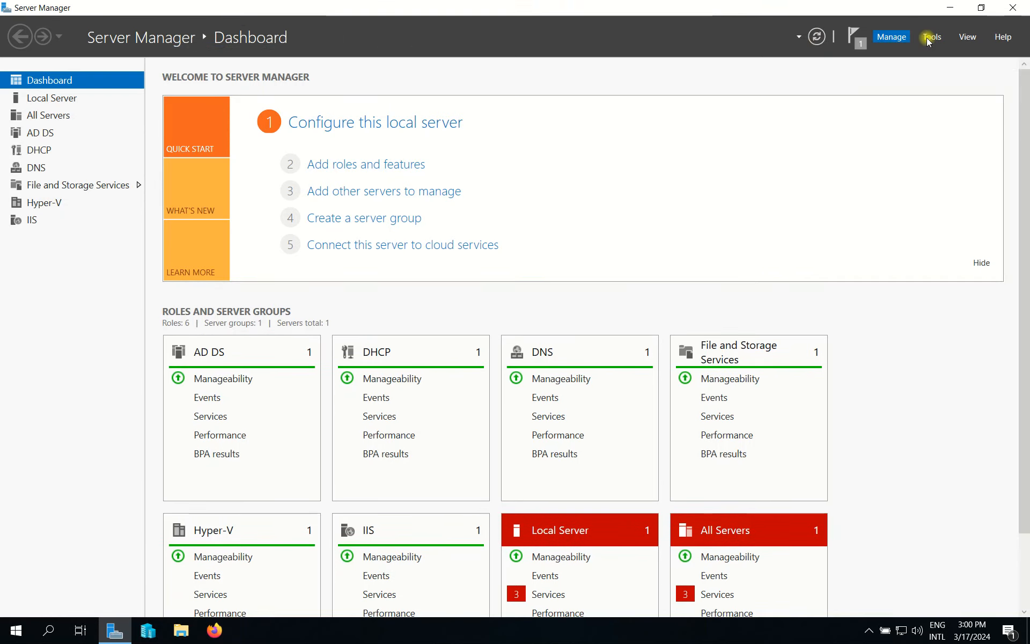
{"action": "left_click", "coordinate": [929, 39]}
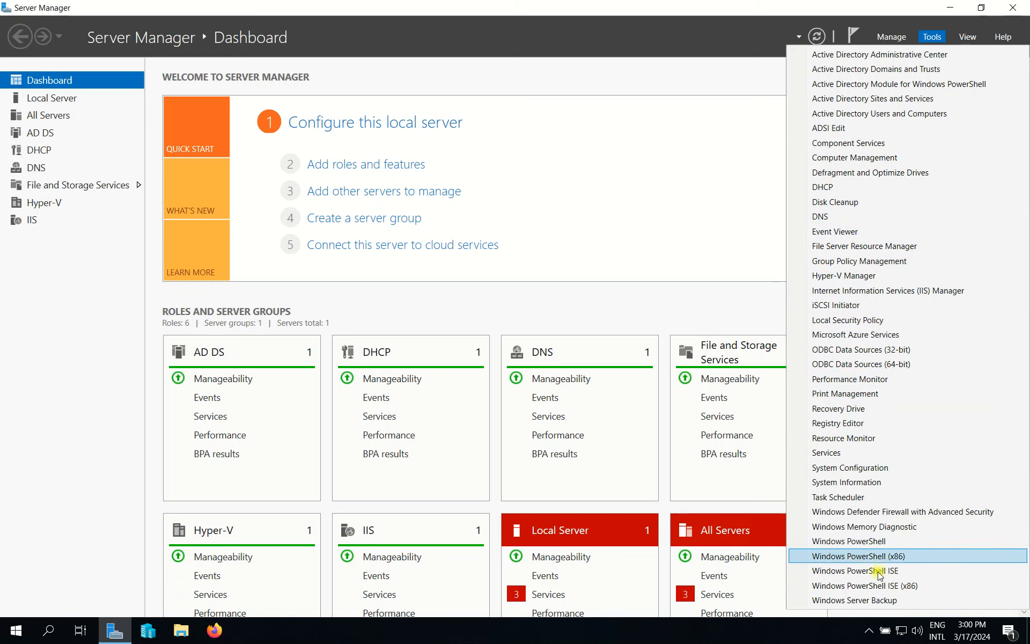
{"action": "key", "text": "Down"}
{"action": "key", "text": "Down"}
{"action": "key", "text": "Down"}
{"action": "key", "text": "Down"}
{"action": "key", "text": "Down"}
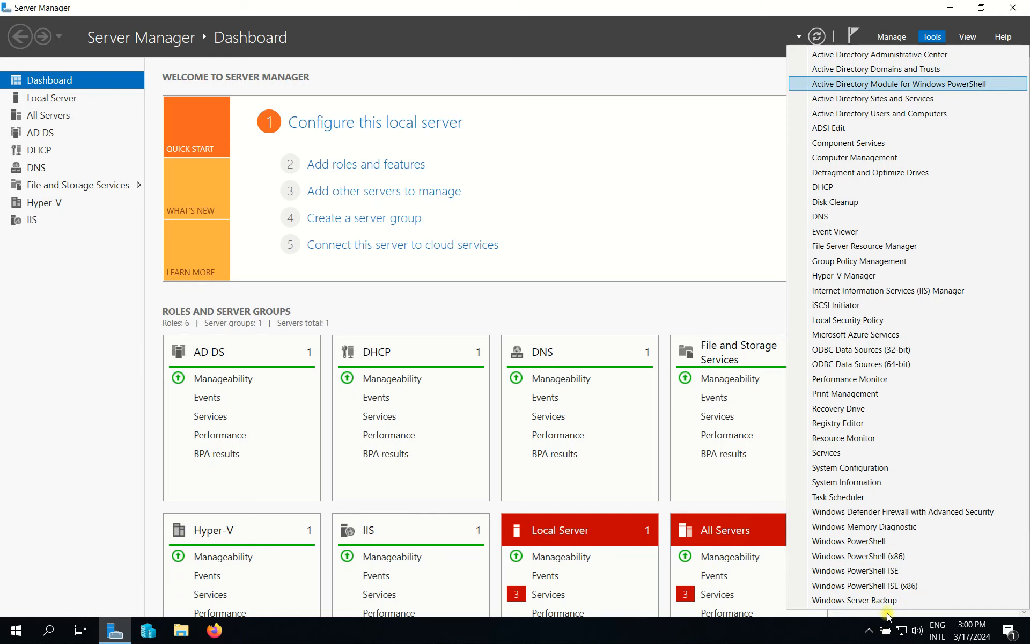
{"action": "left_click", "coordinate": [874, 601]}
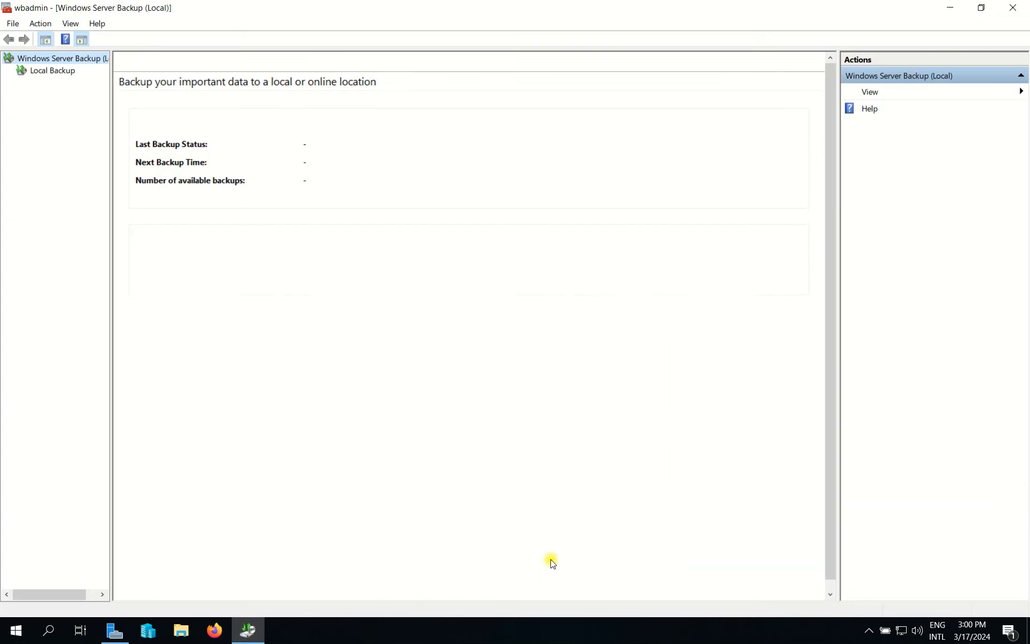
Open Local Backup, start the Backup Once wizard, then cancel it.
{"action": "left_click", "coordinate": [65, 79]}
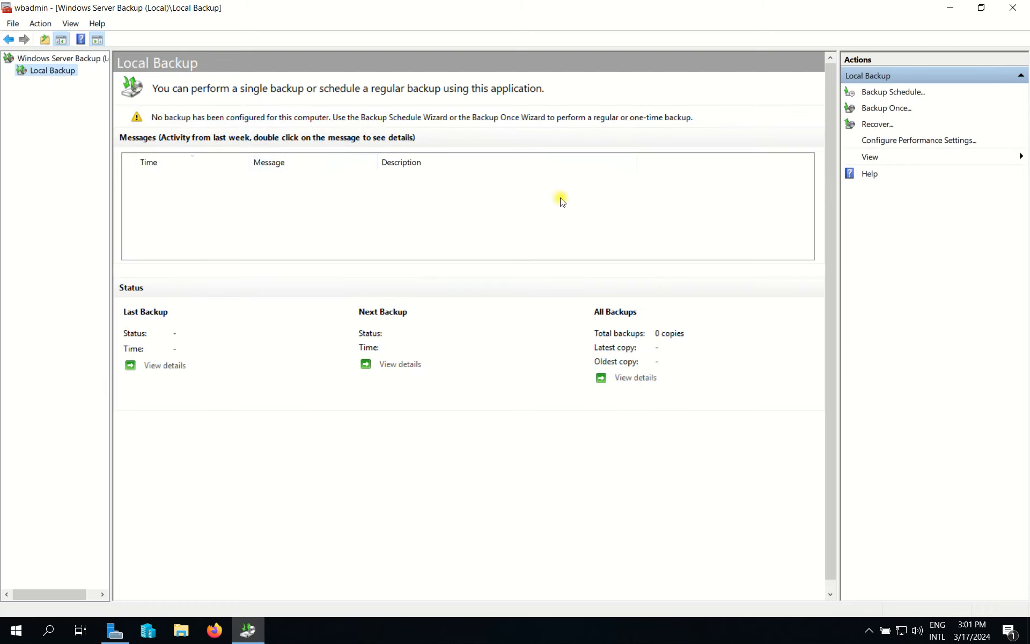
{"action": "left_click", "coordinate": [892, 111]}
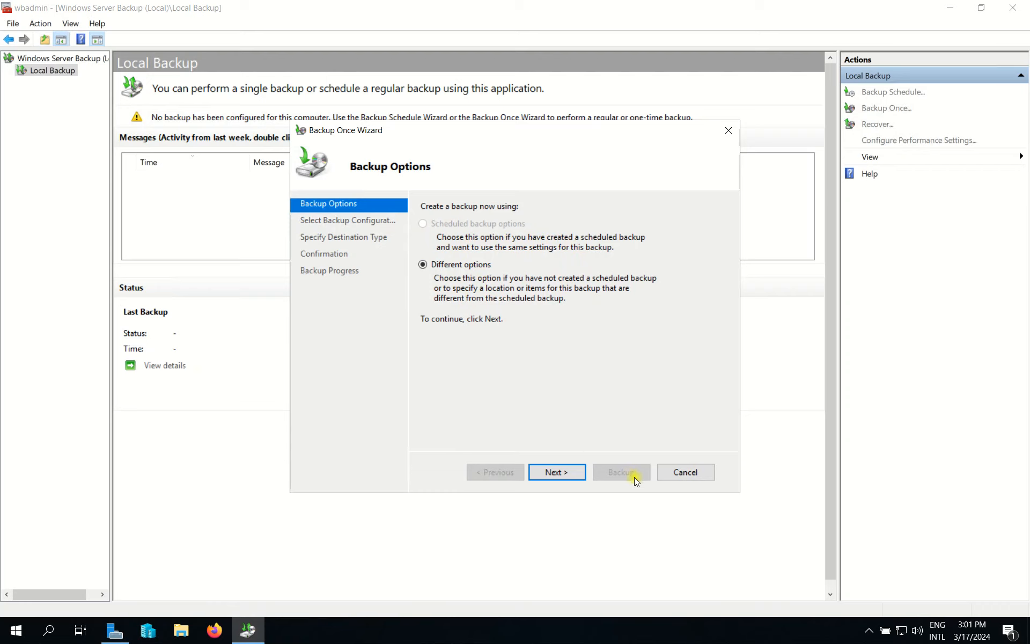
{"action": "left_click", "coordinate": [712, 473]}
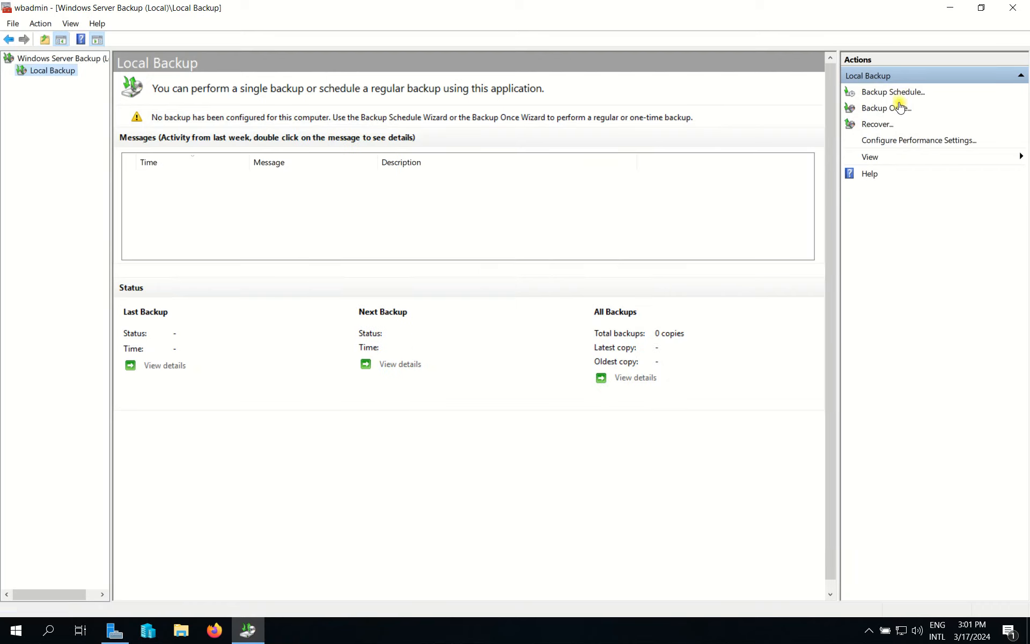
Start a Custom backup schedule and bring up the Add Items list.
{"action": "left_click", "coordinate": [901, 95]}
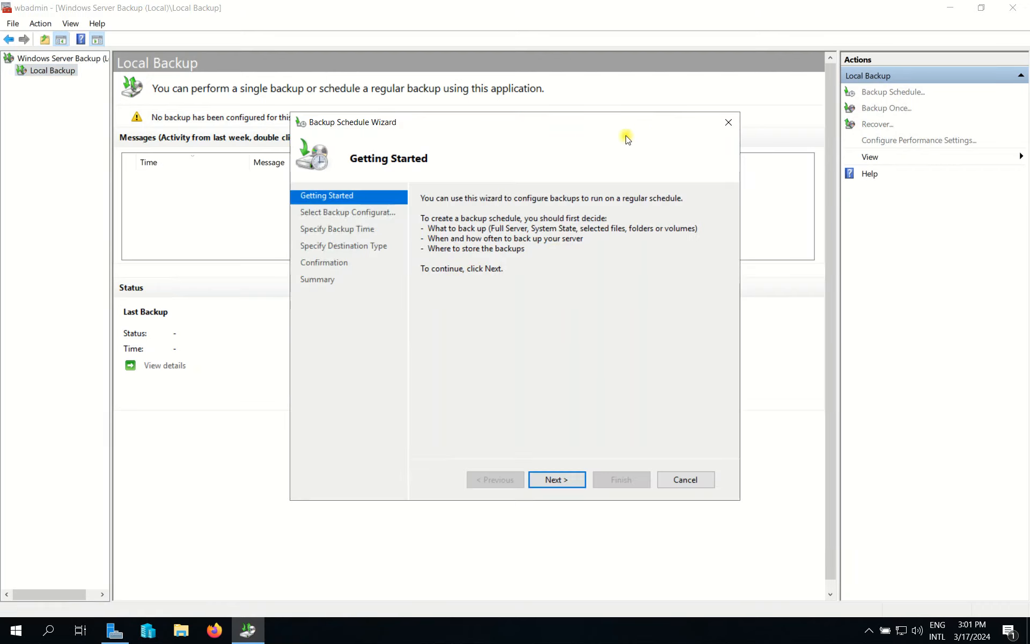
{"action": "left_click", "coordinate": [468, 464]}
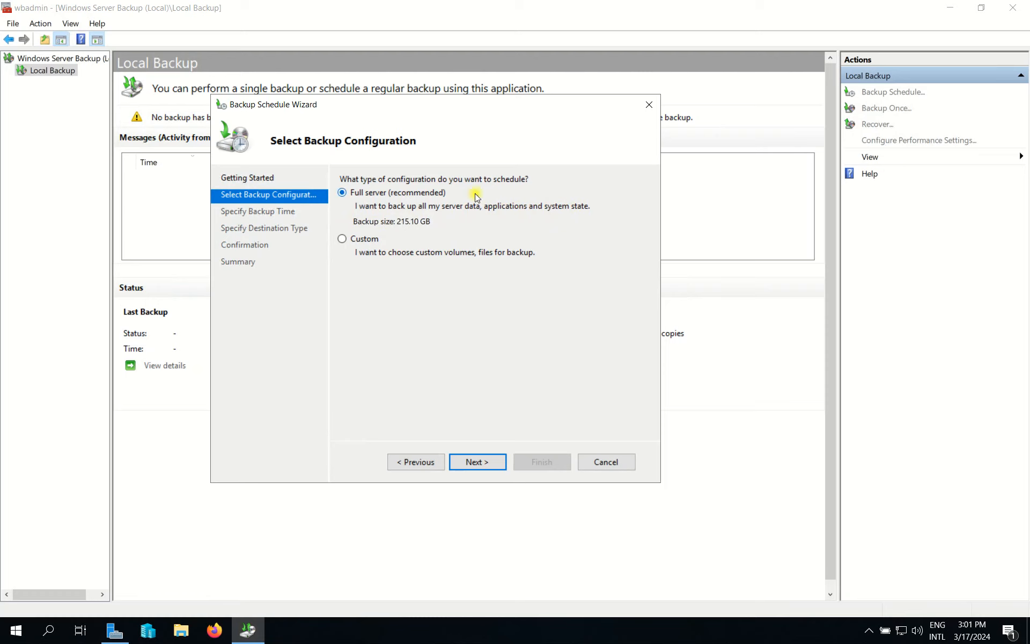
{"action": "left_click", "coordinate": [354, 243]}
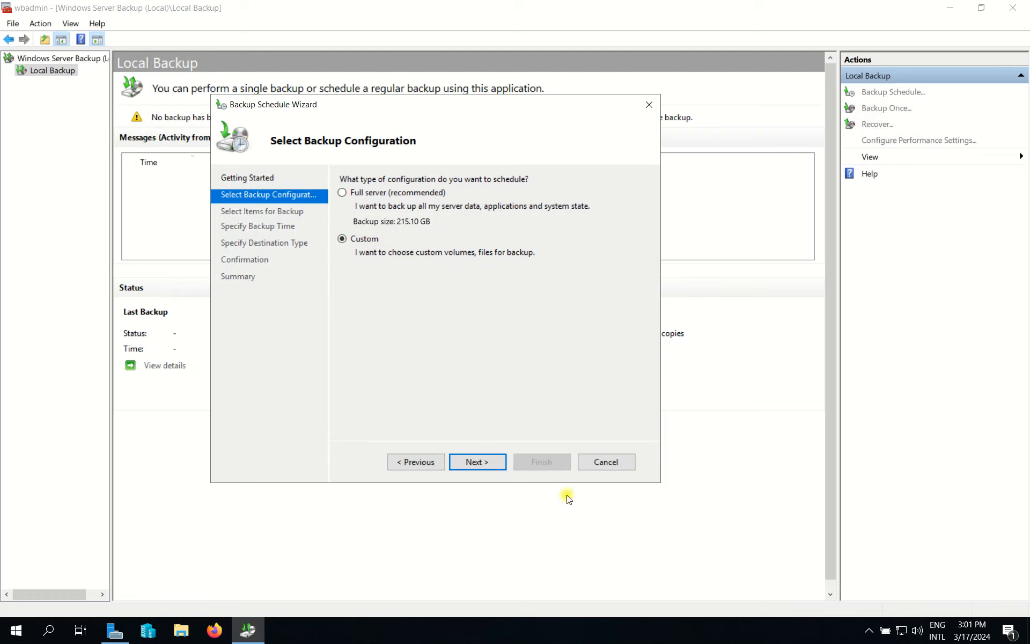
{"action": "left_click", "coordinate": [477, 462]}
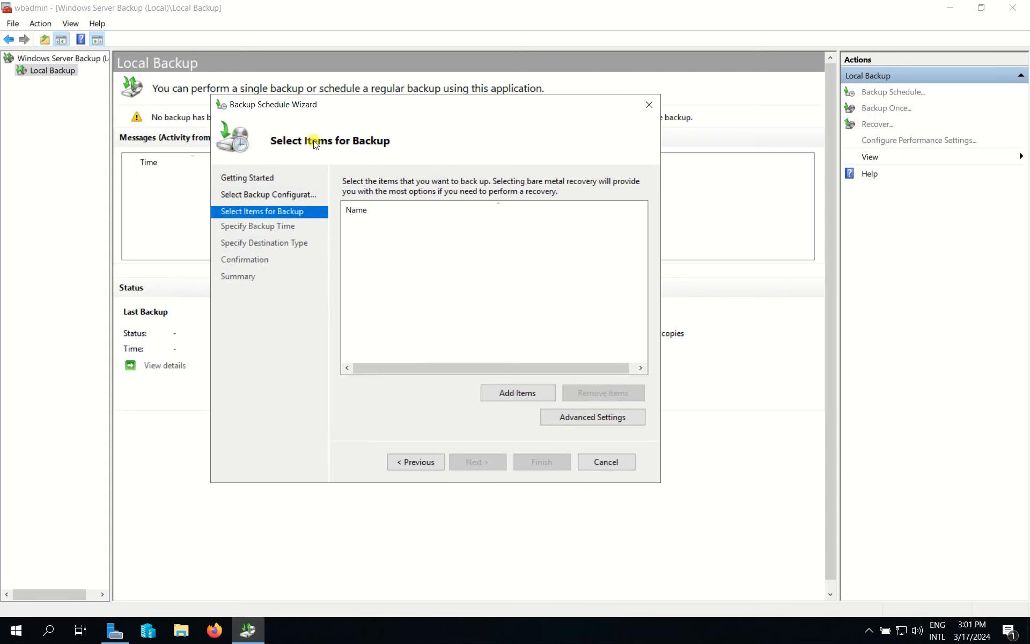
{"action": "left_click", "coordinate": [542, 394]}
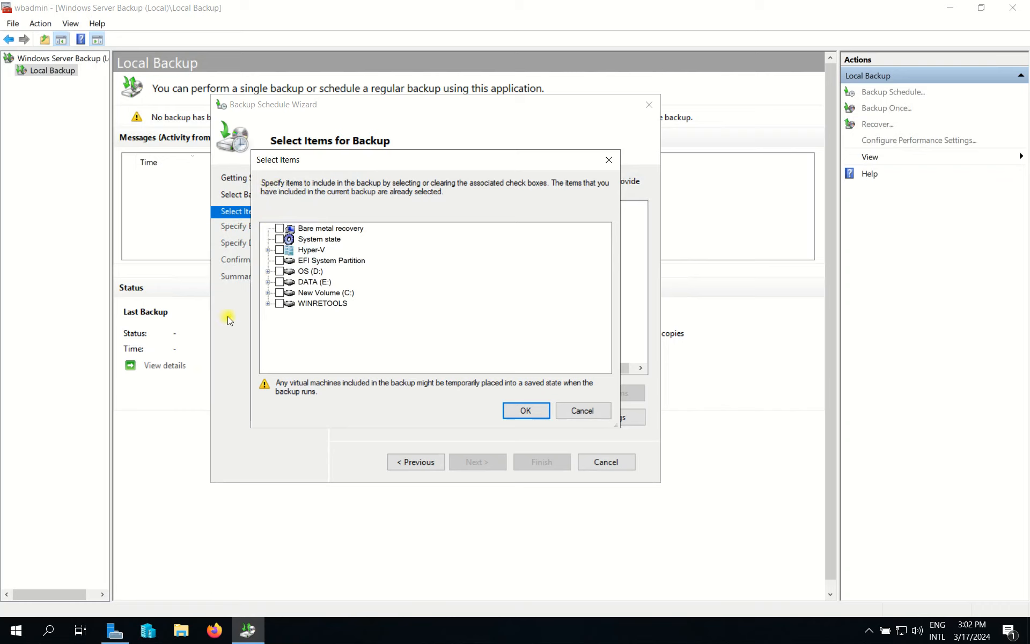
Browse DATA (E:) and The Msovled Tech folder in File Explorer, then return to Select Items.
{"action": "left_click", "coordinate": [182, 631]}
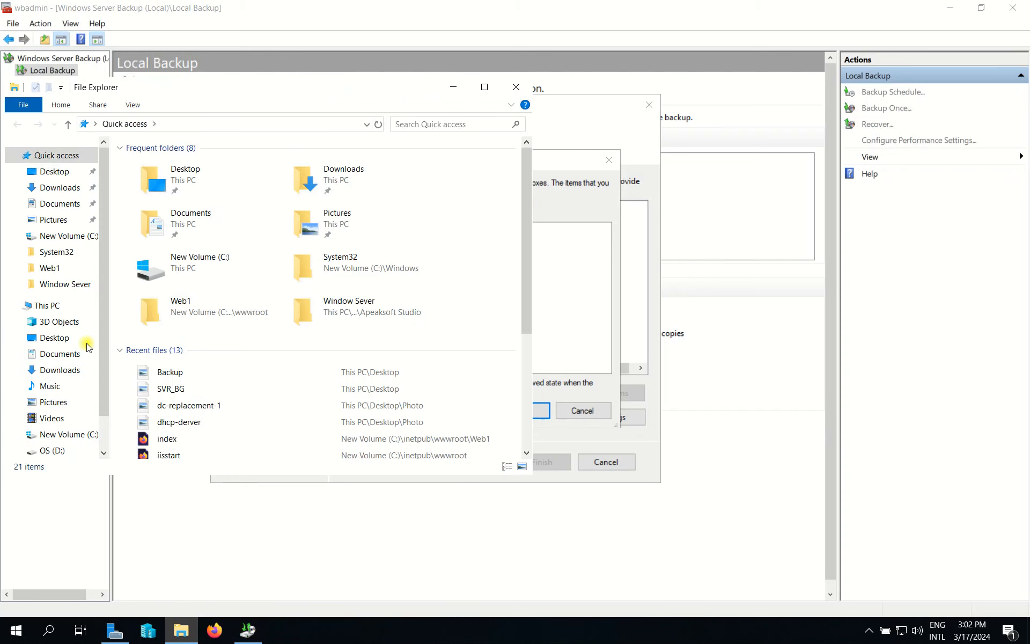
{"action": "left_click_drag", "start_coordinate": [515, 80], "coordinate": [515, 85]}
{"action": "scroll", "coordinate": [103, 338], "scroll_direction": "down", "scroll_amount": 2}
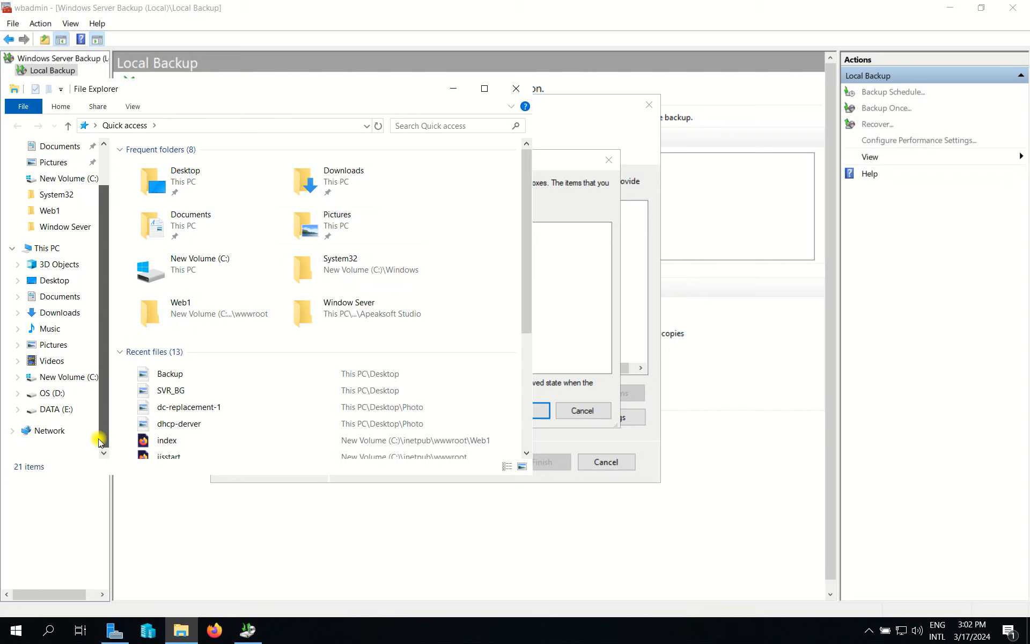
{"action": "left_click", "coordinate": [59, 396]}
{"action": "left_click", "coordinate": [61, 410]}
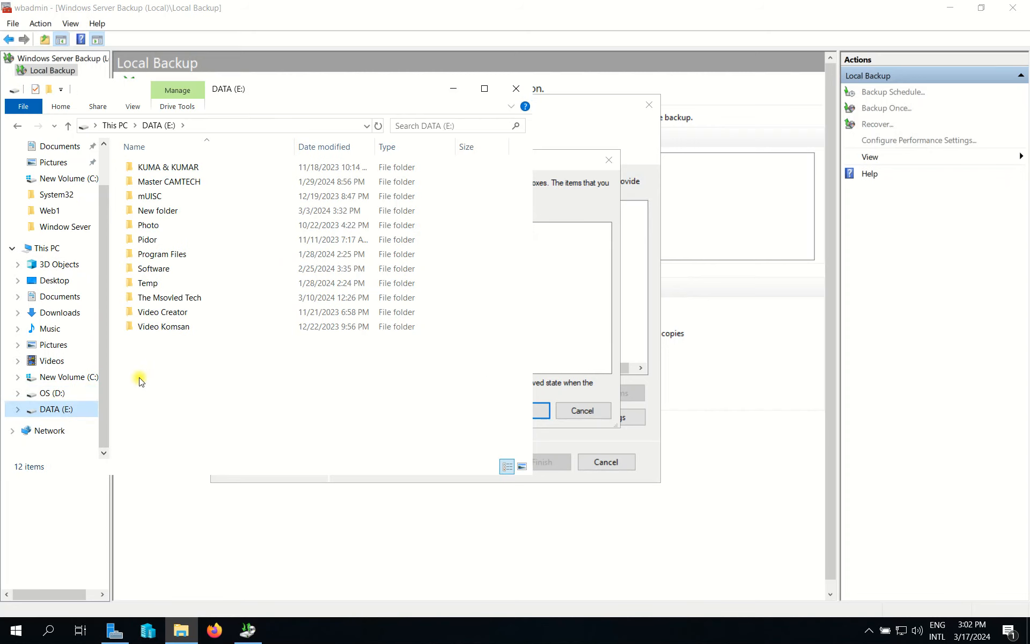
{"action": "double_click", "coordinate": [192, 296]}
{"action": "left_click_drag", "start_coordinate": [468, 91], "coordinate": [599, 93]}
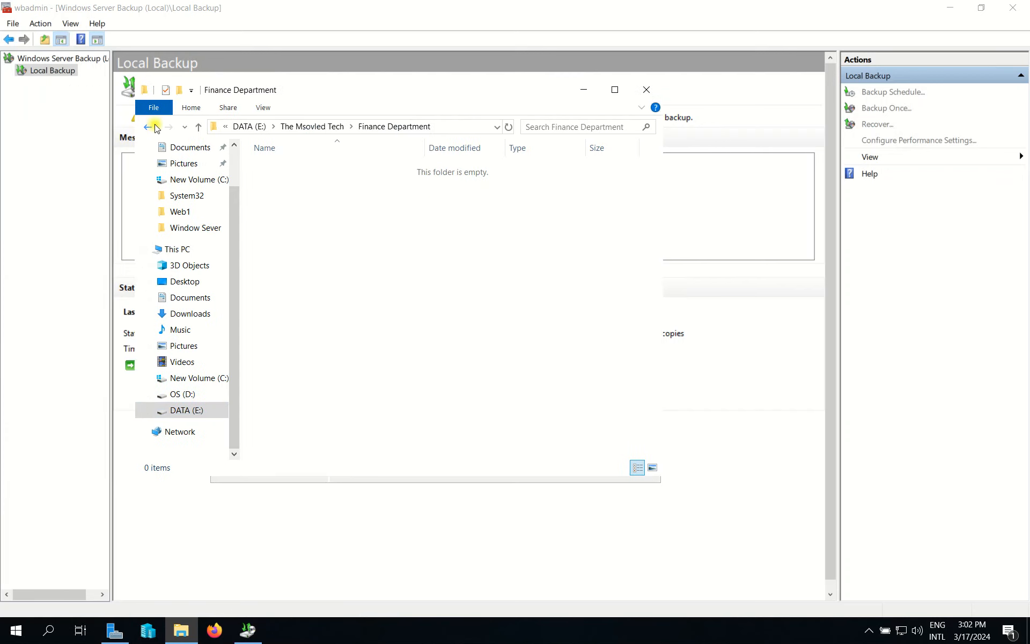
{"action": "left_click", "coordinate": [153, 127]}
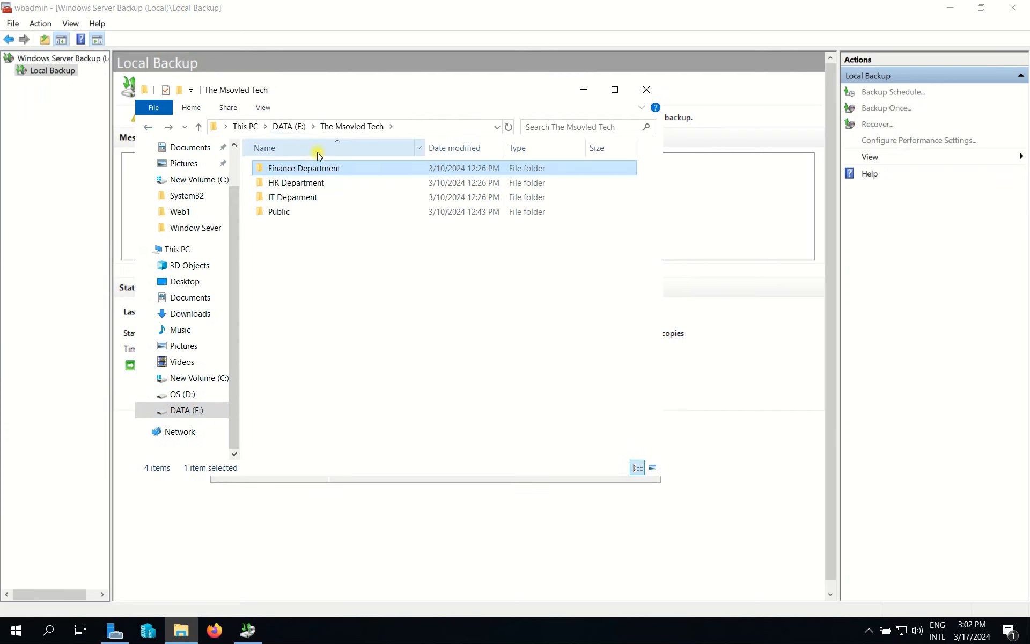
{"action": "left_click", "coordinate": [148, 128]}
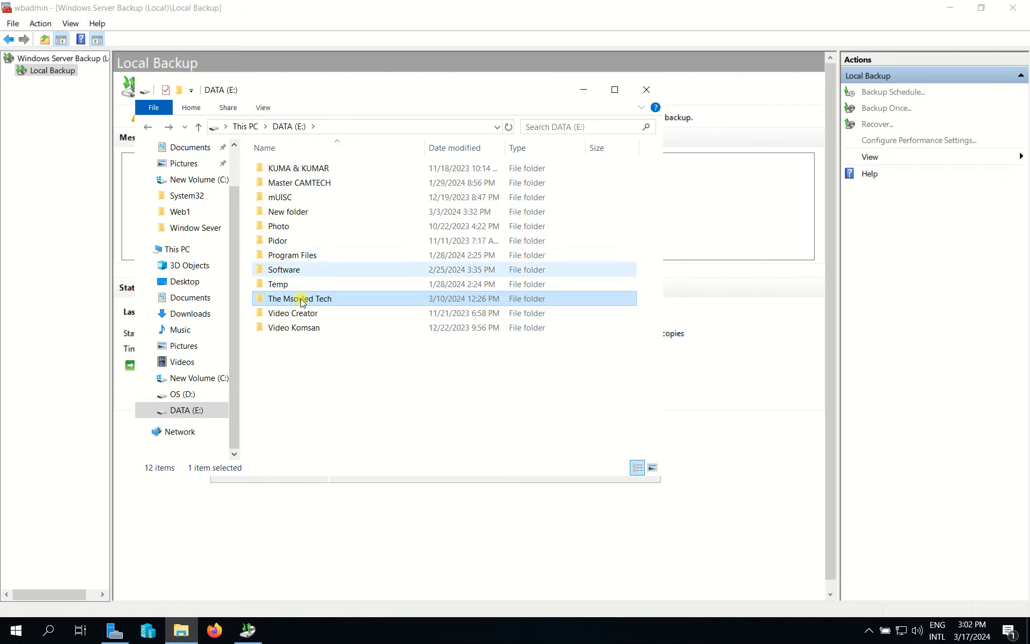
{"action": "left_click", "coordinate": [754, 91]}
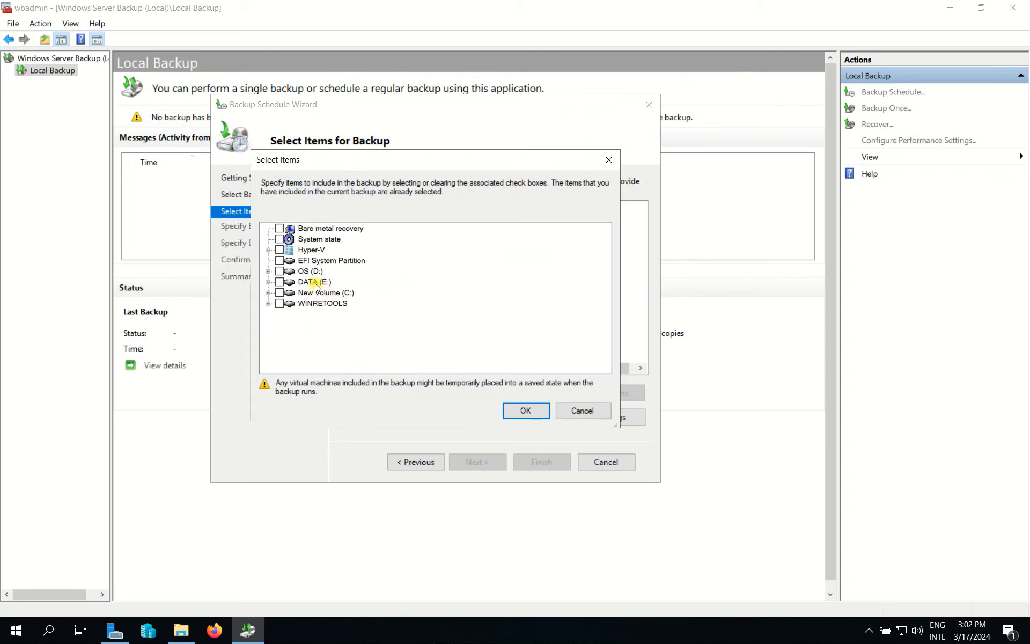
Tick The Msovled Tech under DATA (E:), confirm the items, and continue to scheduling.
{"action": "left_click", "coordinate": [268, 282]}
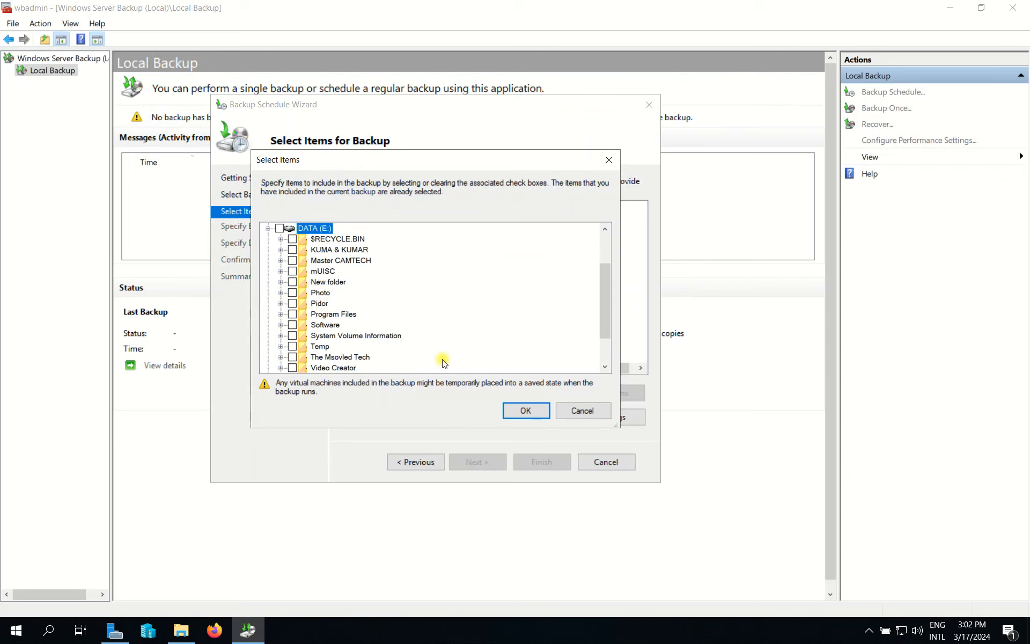
{"action": "scroll", "coordinate": [445, 363], "scroll_direction": "down", "scroll_amount": 2}
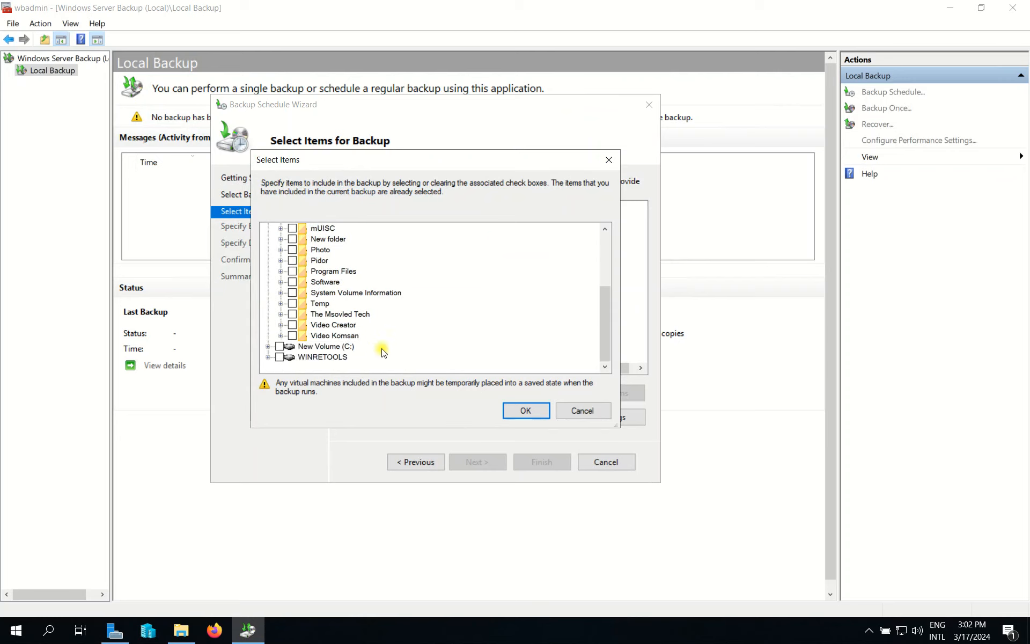
{"action": "left_click", "coordinate": [293, 317]}
{"action": "left_click", "coordinate": [345, 314]}
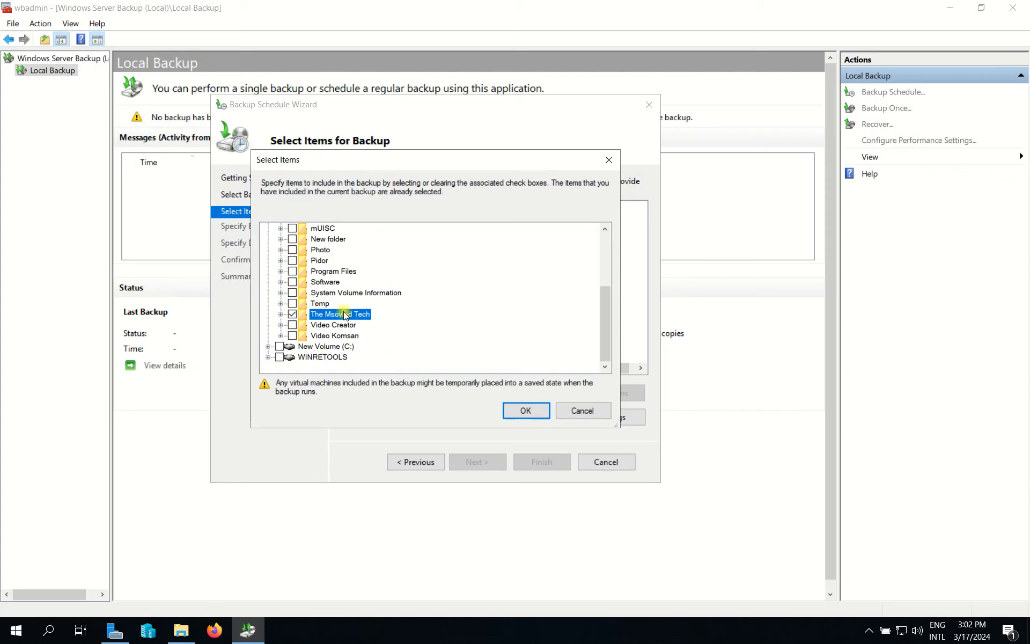
{"action": "left_click", "coordinate": [523, 413]}
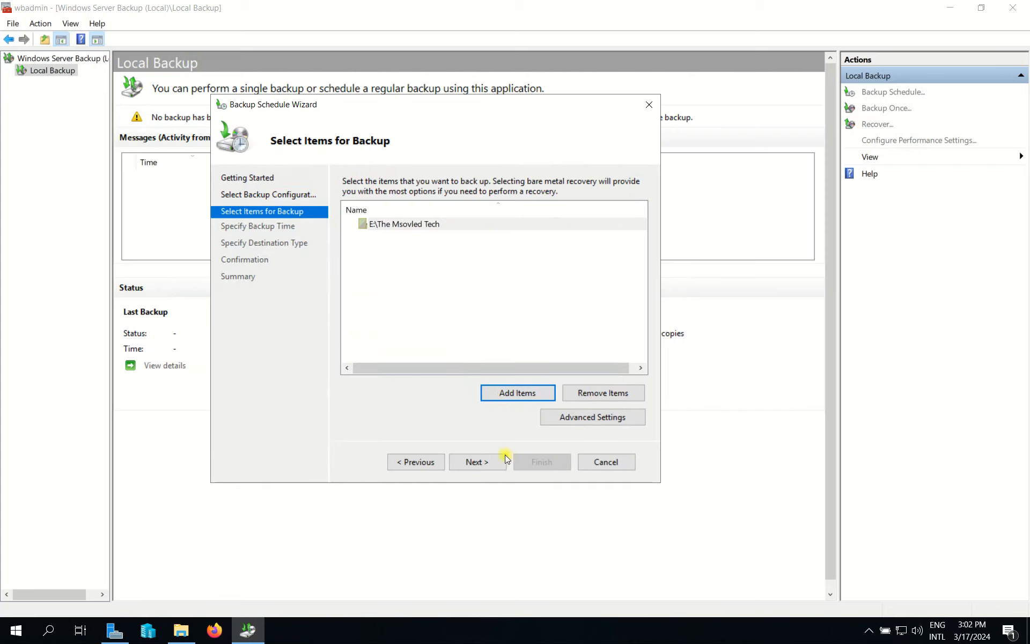
{"action": "left_click", "coordinate": [486, 459]}
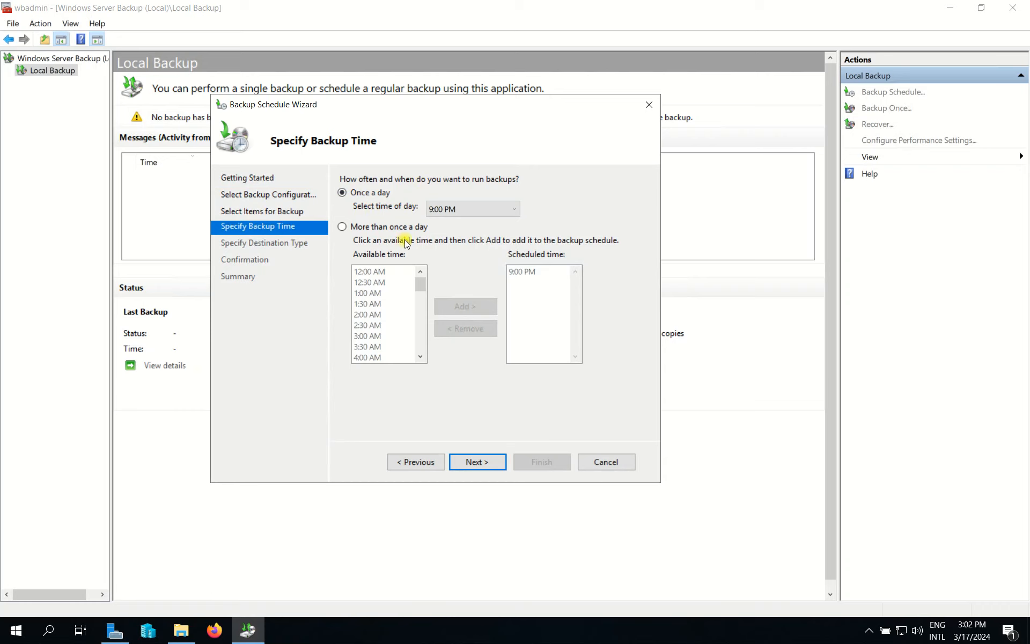
Set backups to run more than once a day, adding 1:00 AM alongside 9:00 PM.
{"action": "left_click", "coordinate": [370, 229]}
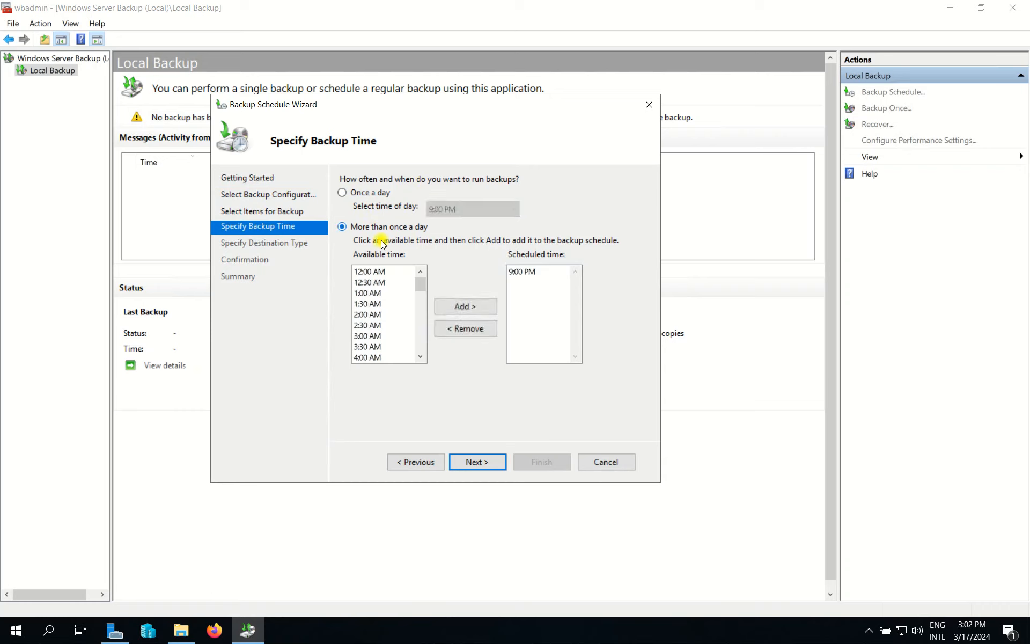
{"action": "left_click", "coordinate": [375, 284]}
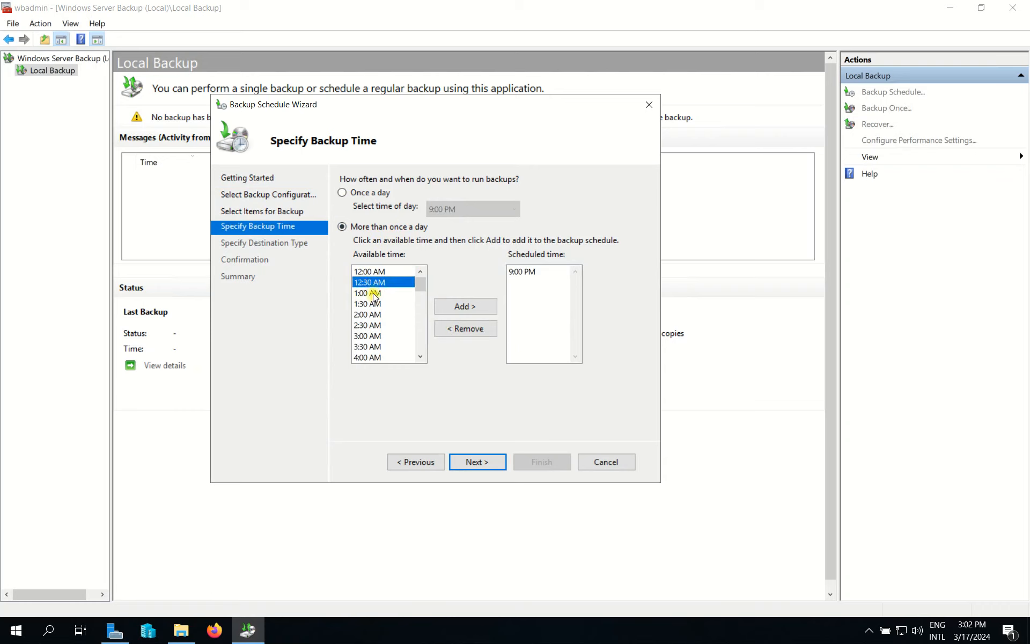
{"action": "left_click", "coordinate": [388, 296]}
{"action": "left_click", "coordinate": [466, 306]}
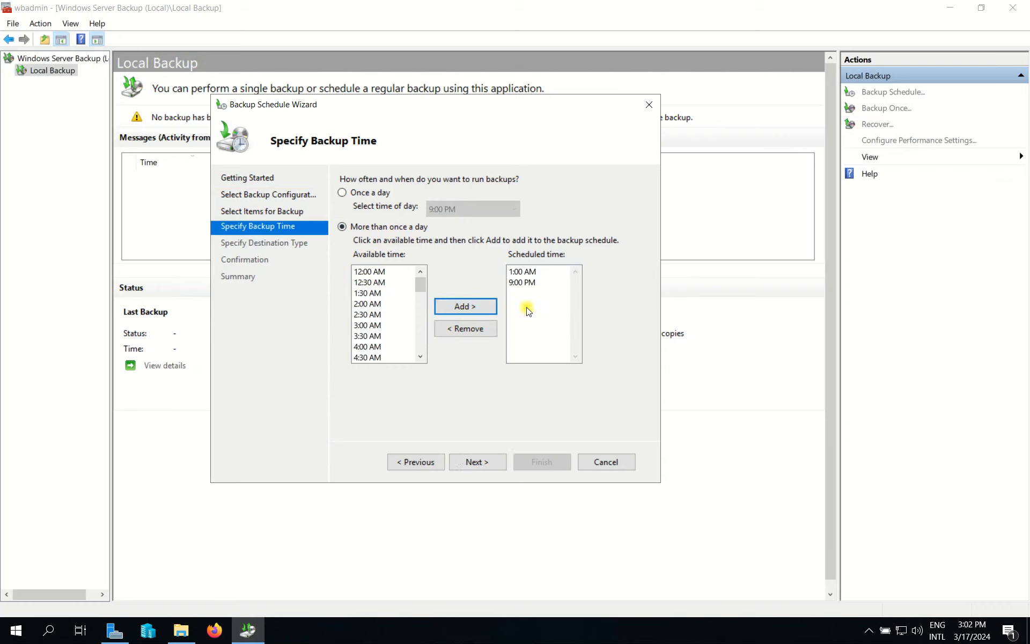
{"action": "left_click", "coordinate": [529, 272]}
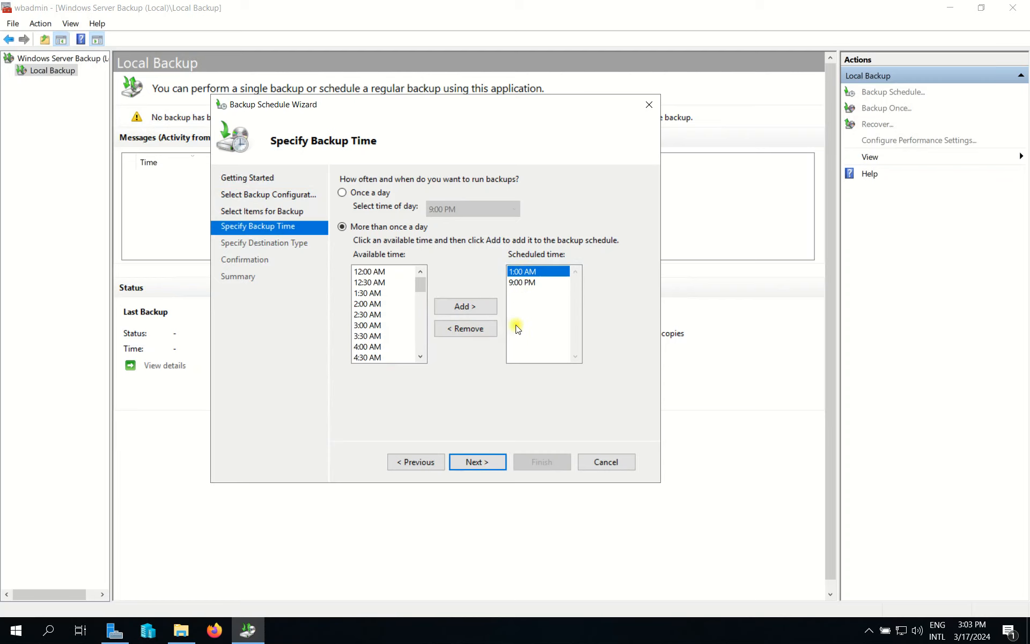
{"action": "left_click", "coordinate": [477, 462]}
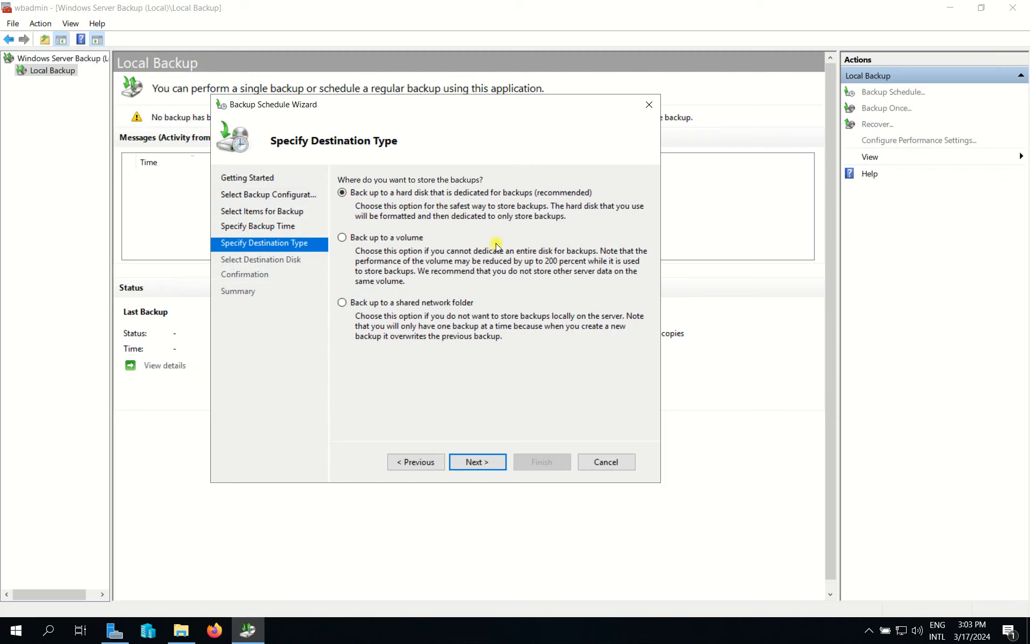
Choose a shared network folder as the destination and accept the overwrite warning.
{"action": "left_click", "coordinate": [422, 303]}
{"action": "left_click", "coordinate": [484, 462]}
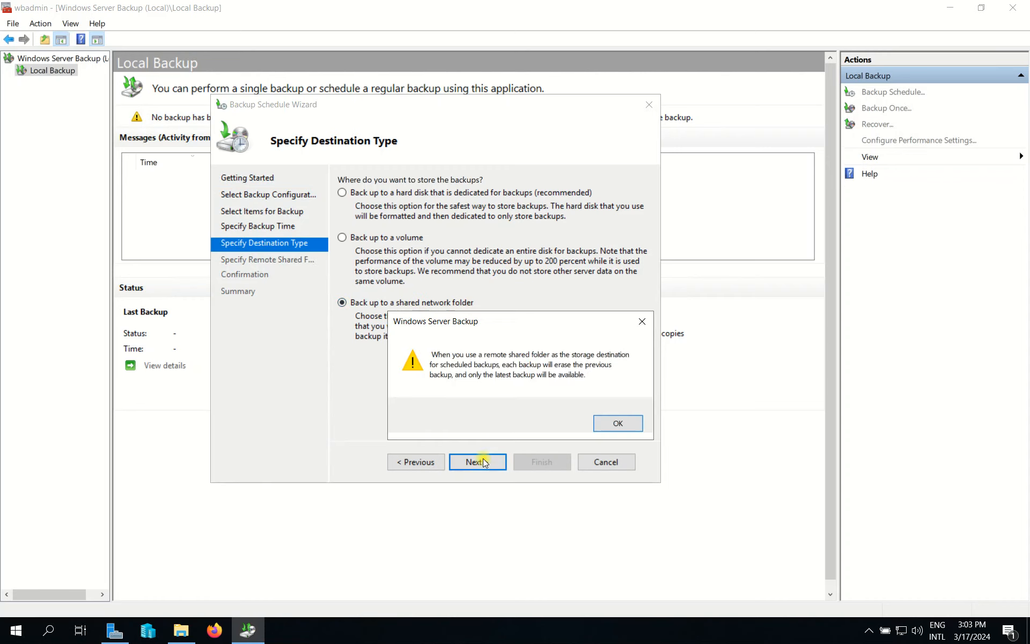
{"action": "left_click", "coordinate": [629, 429]}
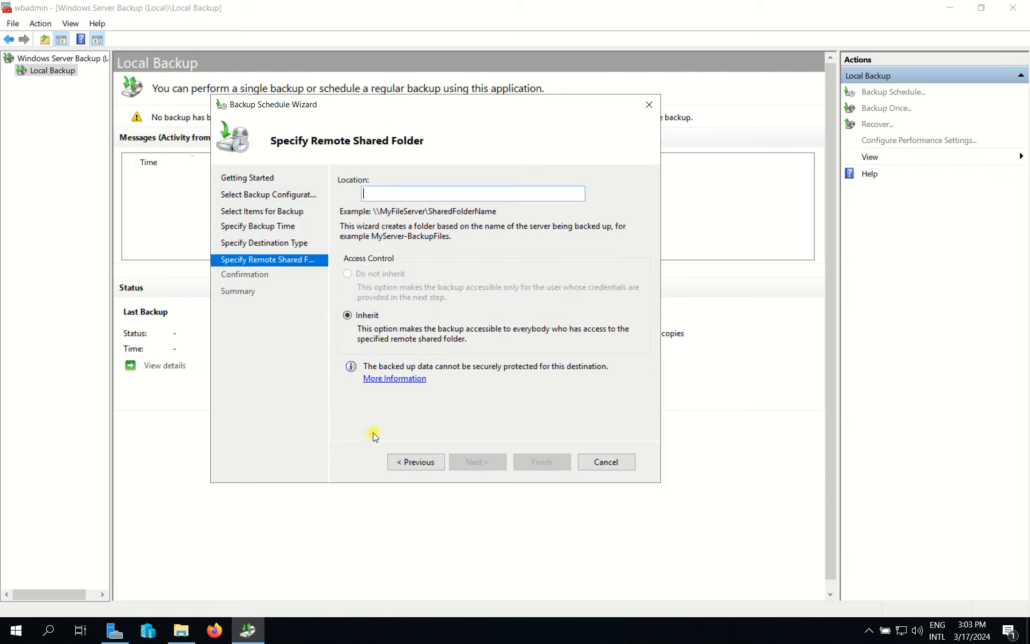
{"action": "mouse_move", "coordinate": [468, 4]}
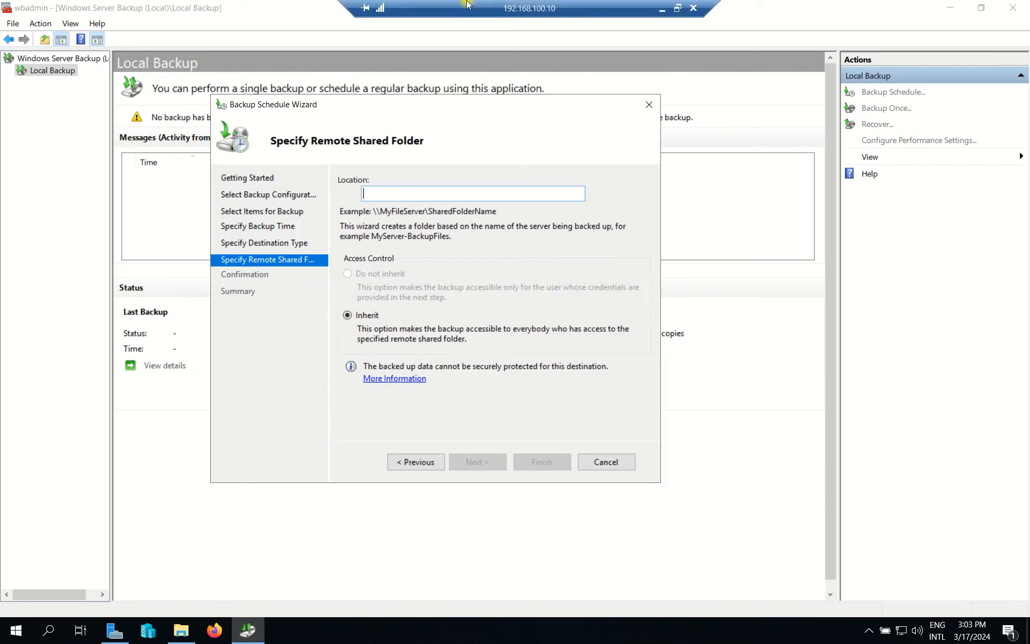
Restore the remote session window and switch to the 192.168.100.11 server session.
{"action": "left_click", "coordinate": [677, 7]}
{"action": "mouse_move", "coordinate": [708, 639]}
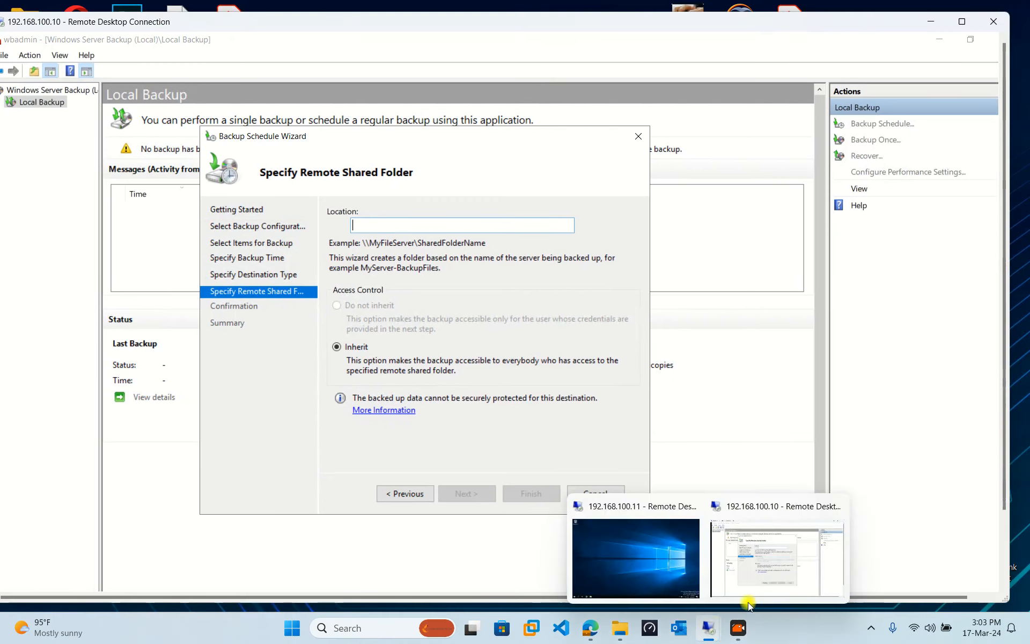
{"action": "left_click", "coordinate": [642, 546]}
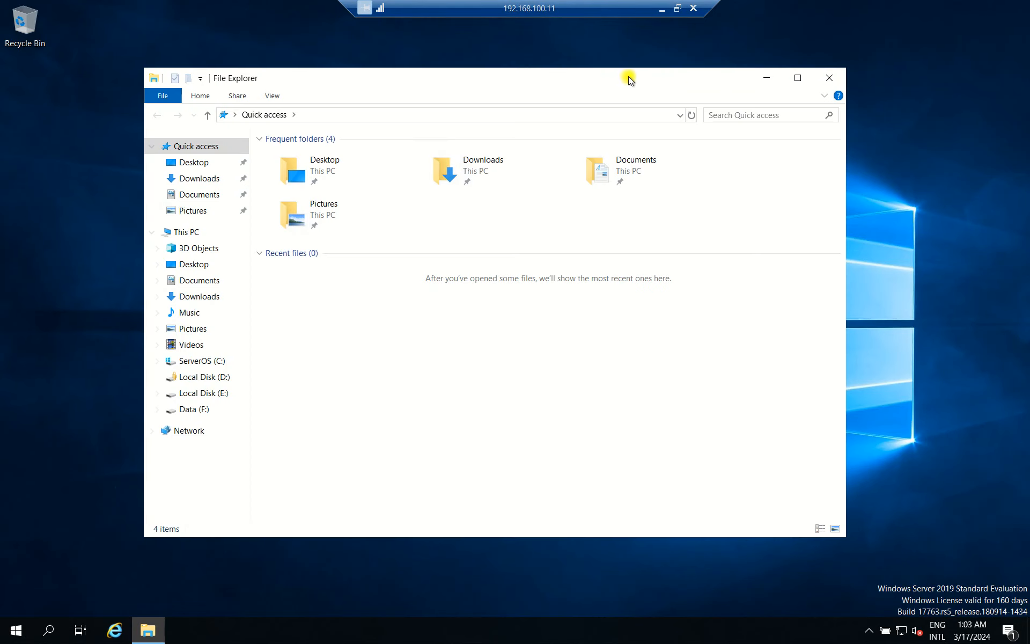
Open Data (F:) from This PC and check its properties, showing 15.9 GB free.
{"action": "left_click_drag", "start_coordinate": [629, 77], "coordinate": [555, 71]}
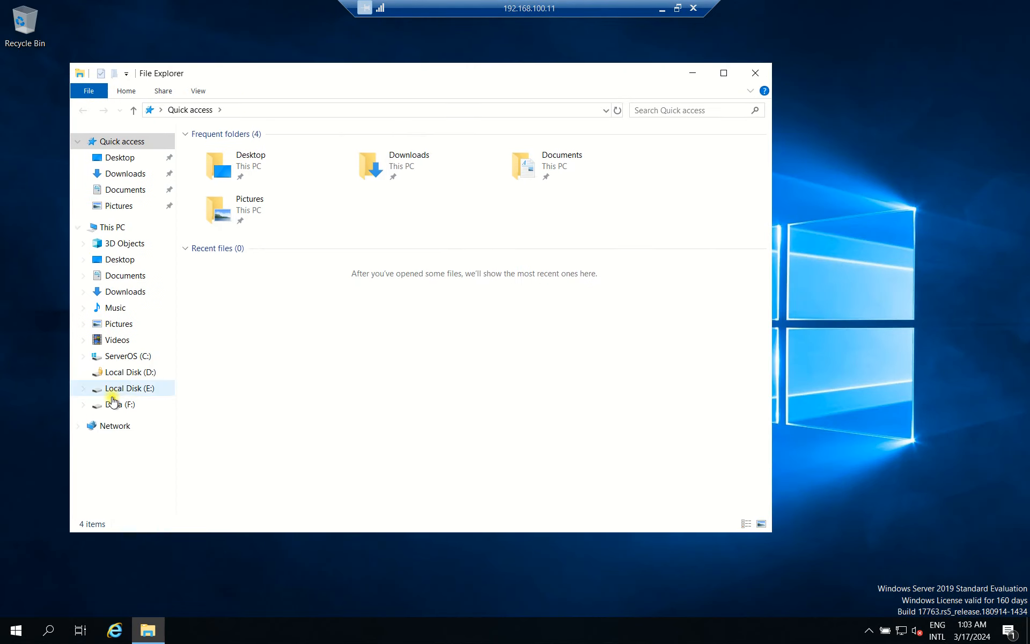
{"action": "left_click", "coordinate": [112, 227]}
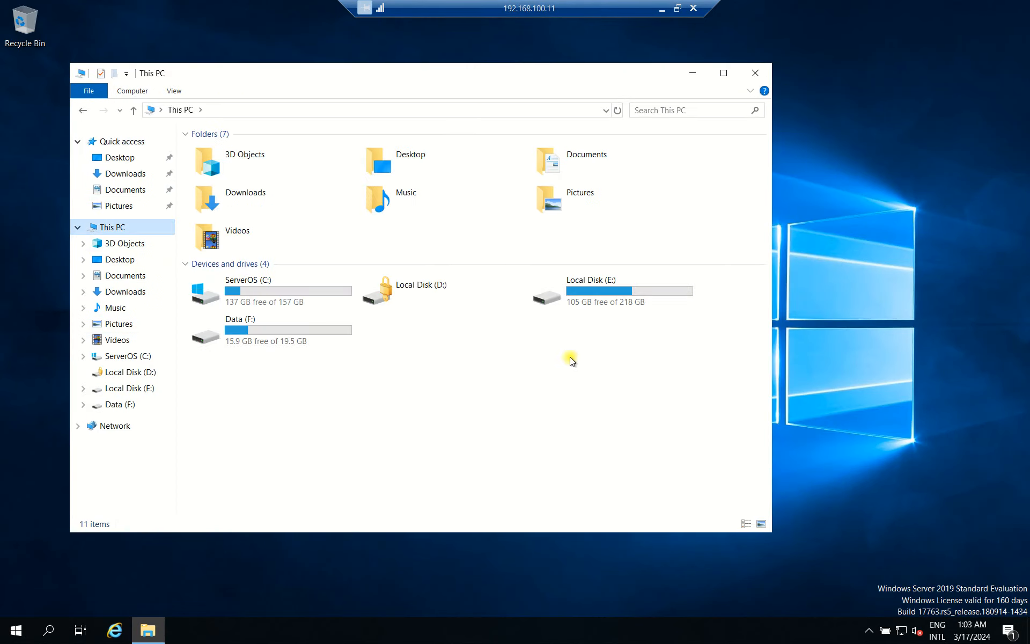
{"action": "double_click", "coordinate": [246, 335]}
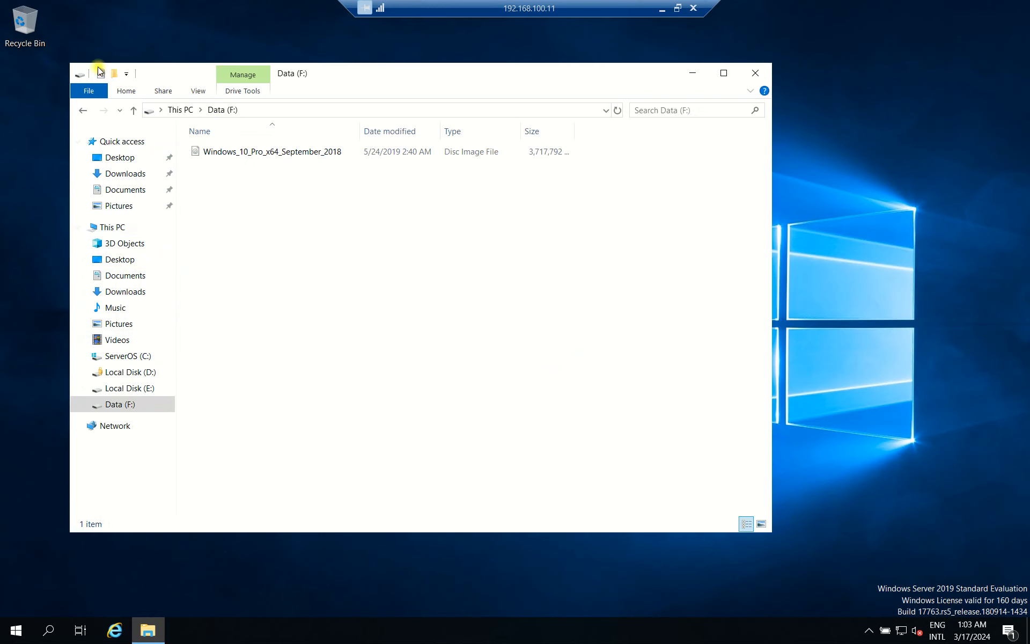
{"action": "left_click", "coordinate": [79, 109]}
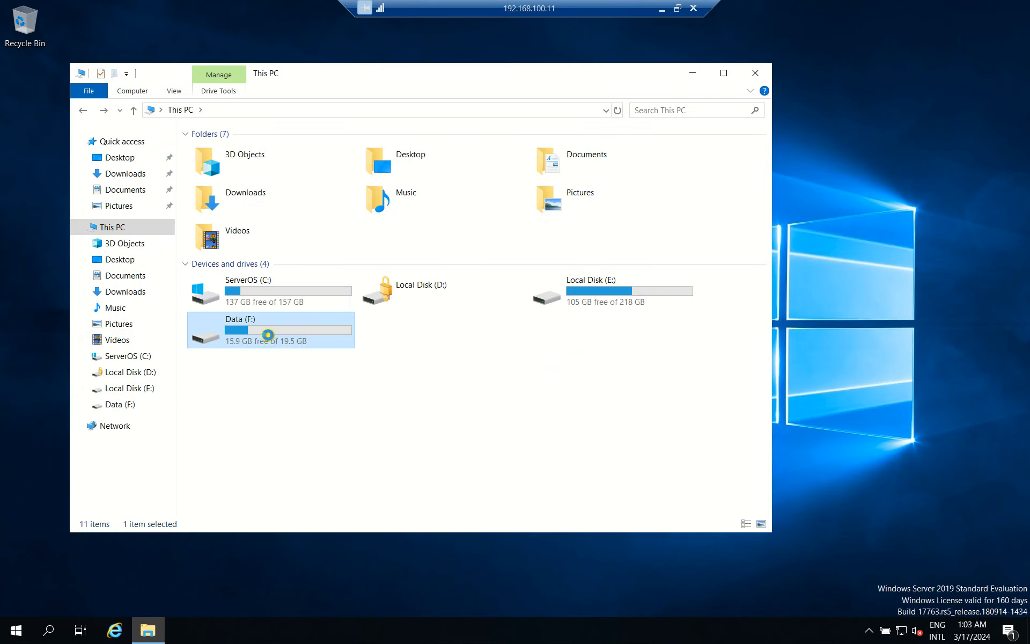
{"action": "right_click", "coordinate": [261, 338]}
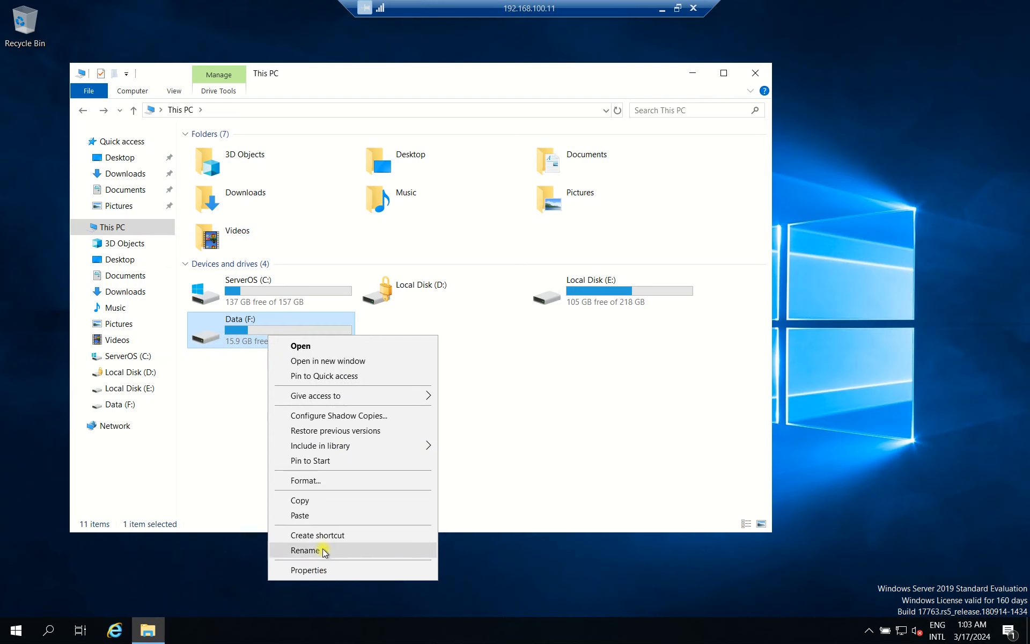
{"action": "left_click", "coordinate": [322, 569]}
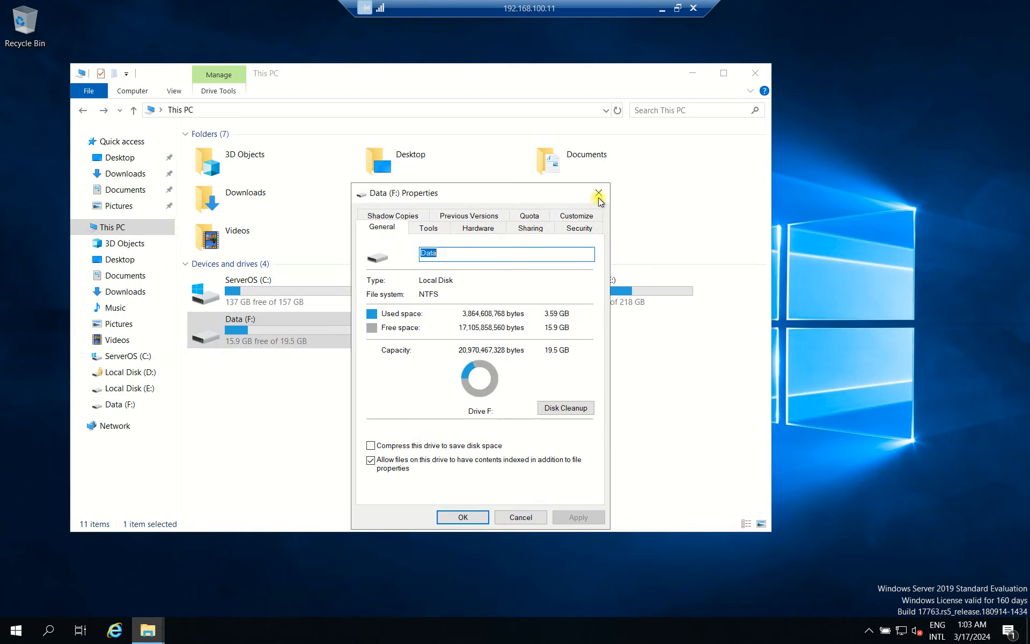
{"action": "key", "text": "Escape"}
Reopen Data (F:) and create a new folder in it.
{"action": "double_click", "coordinate": [267, 341]}
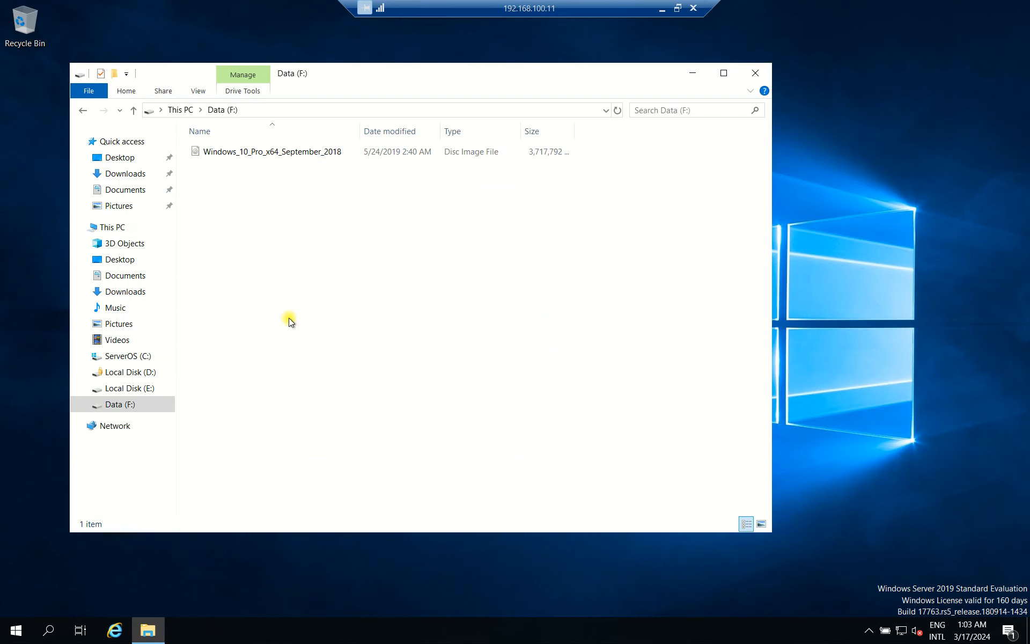
{"action": "right_click", "coordinate": [269, 260]}
{"action": "mouse_move", "coordinate": [397, 412]}
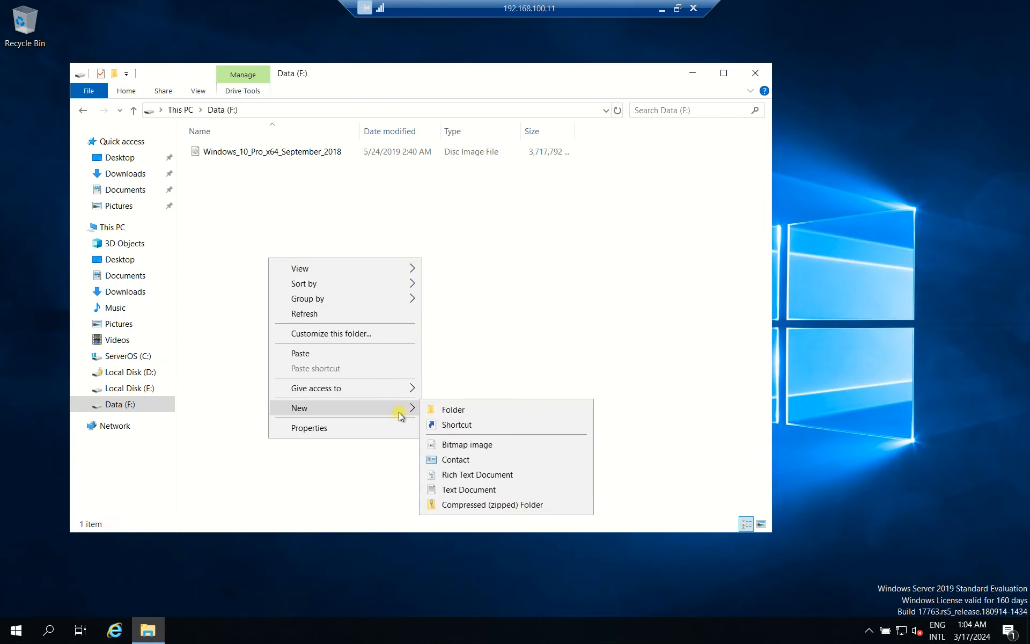
{"action": "left_click", "coordinate": [447, 268]}
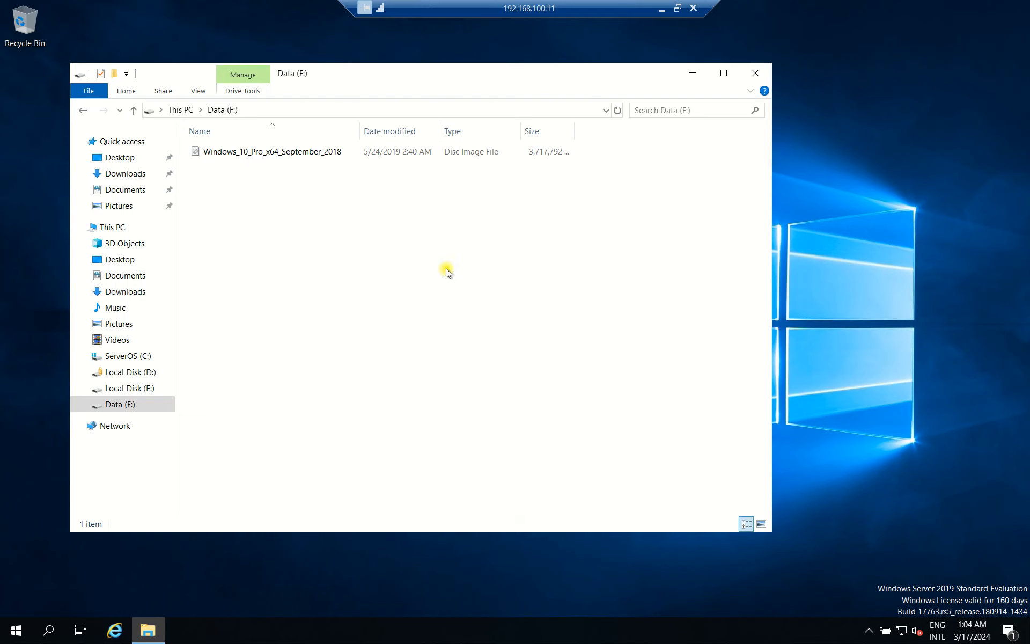
Refresh Data (F:) and name the new folder Backup.
{"action": "right_click", "coordinate": [279, 218]}
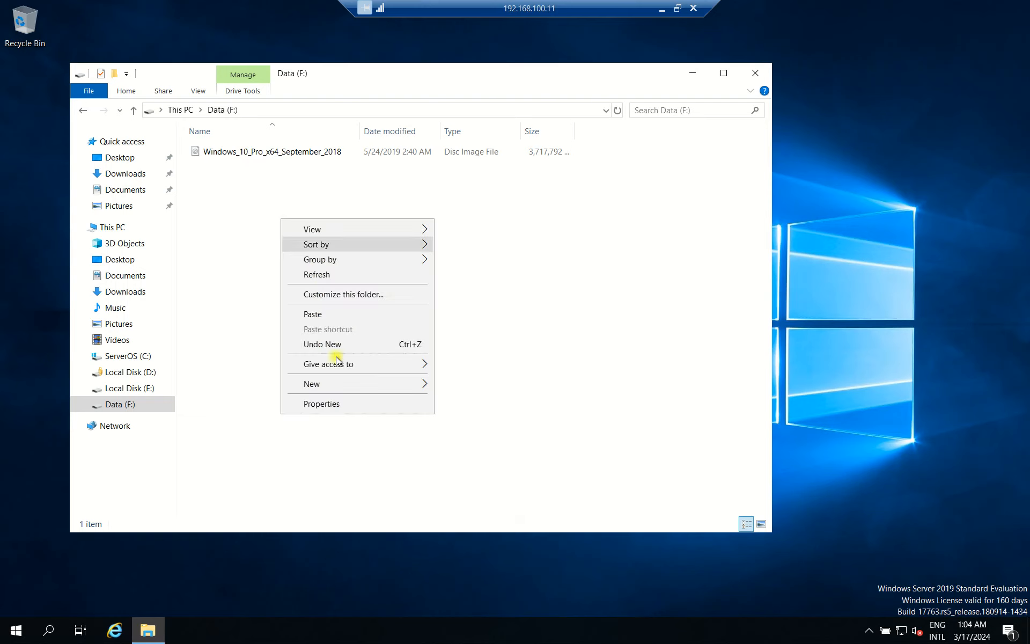
{"action": "left_click", "coordinate": [326, 274]}
{"action": "key", "text": "ctrl+shift+n"}
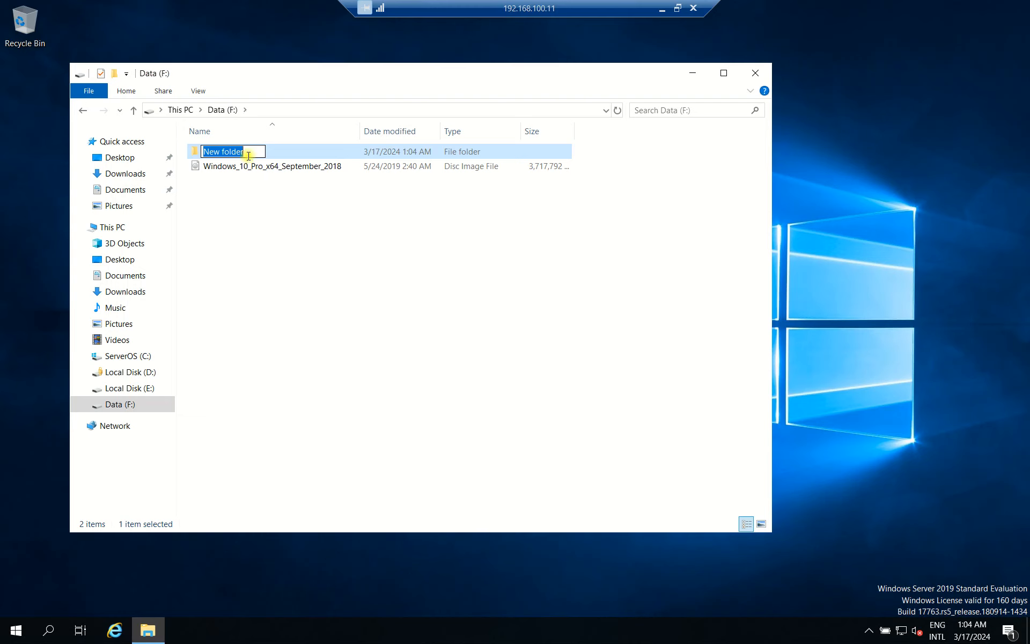
{"action": "type", "text": "Ba"}
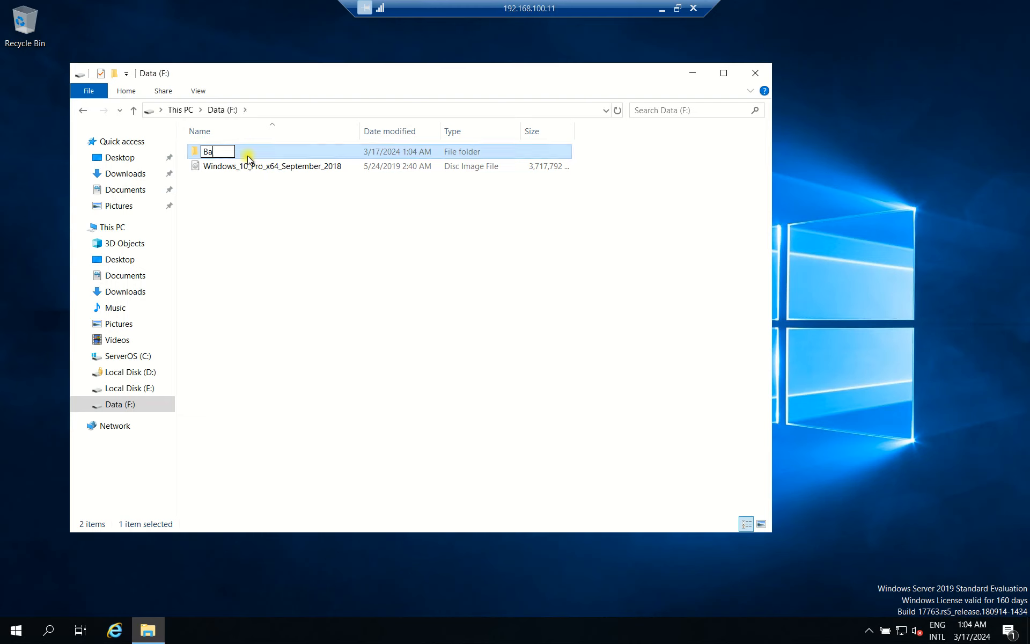
{"action": "type", "text": "ckup"}
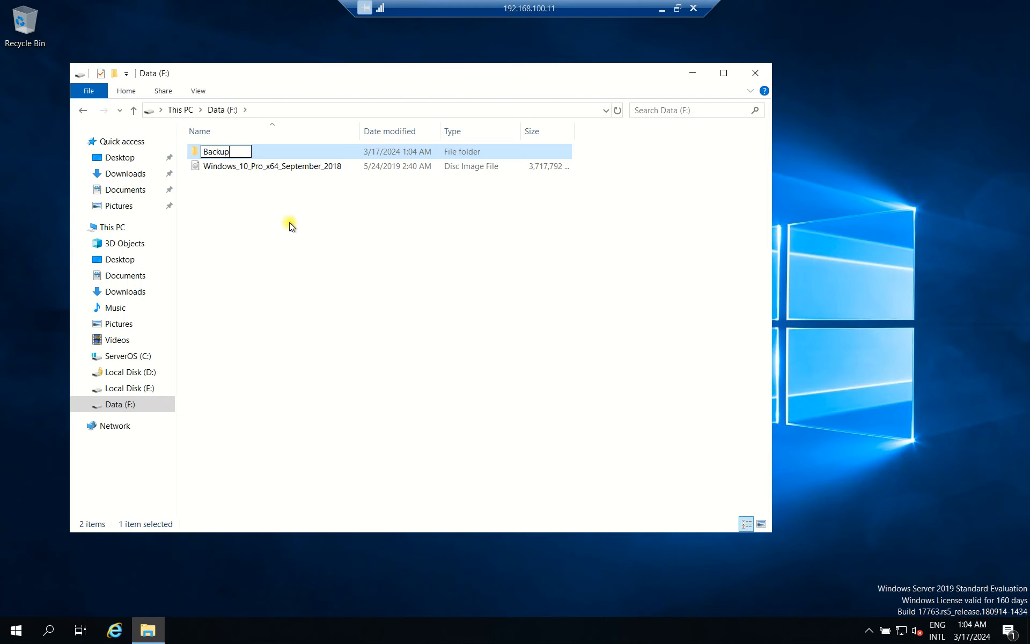
{"action": "left_click", "coordinate": [326, 238]}
Refresh the drive listing and open the Backup folder's Properties.
{"action": "right_click", "coordinate": [251, 201]}
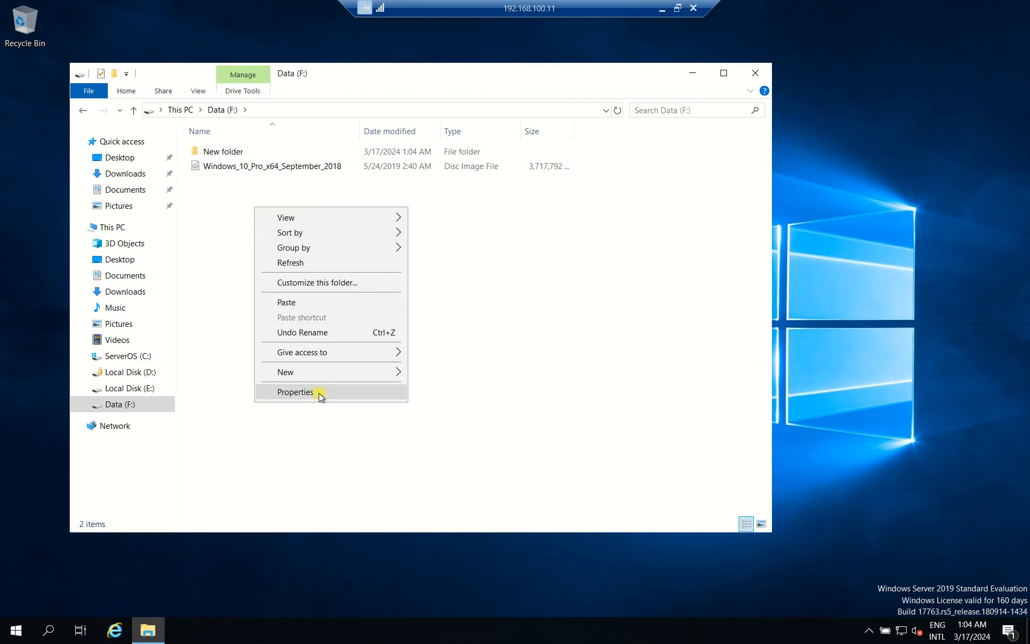
{"action": "left_click", "coordinate": [322, 391]}
{"action": "left_click", "coordinate": [322, 133]}
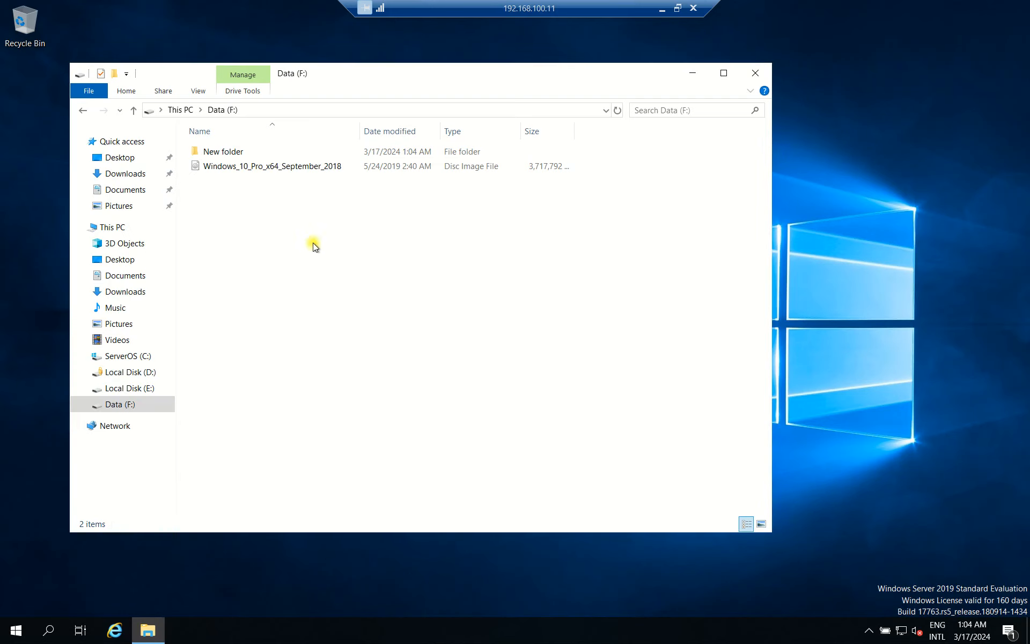
{"action": "right_click", "coordinate": [310, 237]}
{"action": "left_click", "coordinate": [343, 294]}
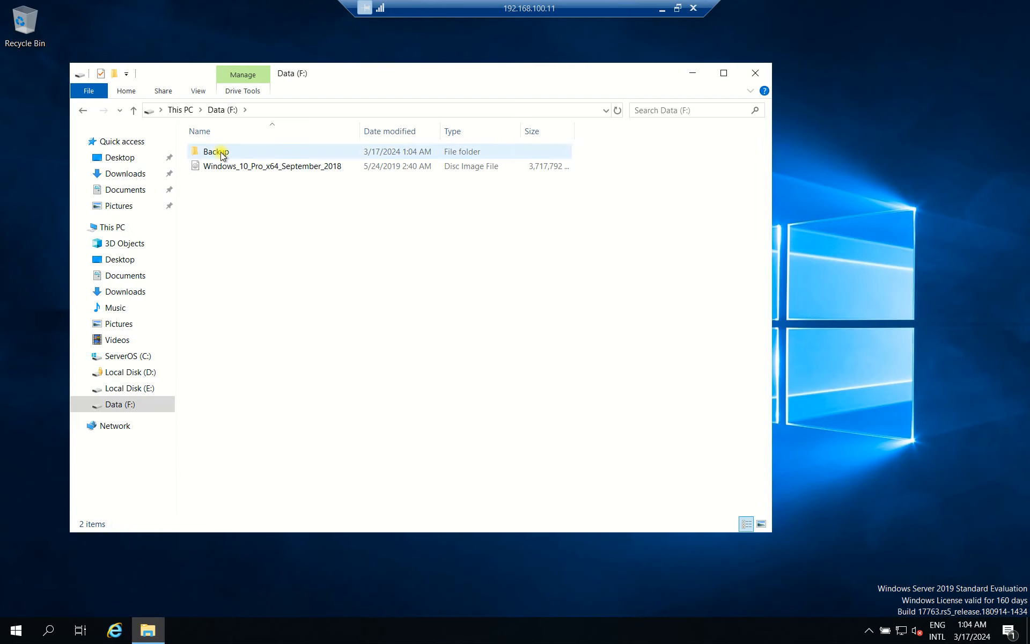
{"action": "right_click", "coordinate": [221, 152]}
{"action": "left_click", "coordinate": [261, 397]}
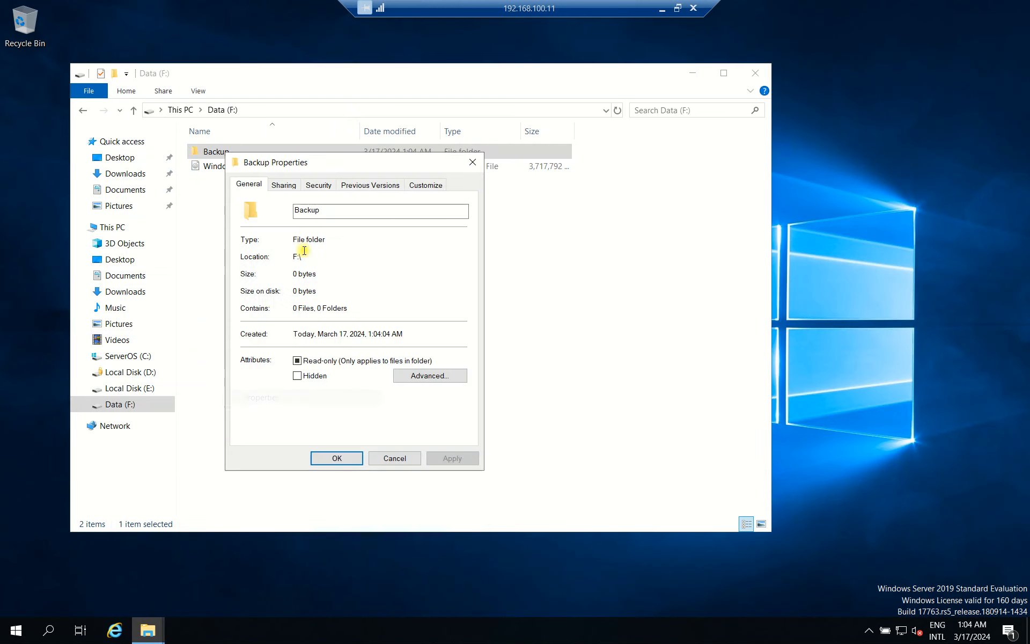
Share the Backup folder, replacing Everyone with Administrators at Full Control.
{"action": "left_click", "coordinate": [284, 184]}
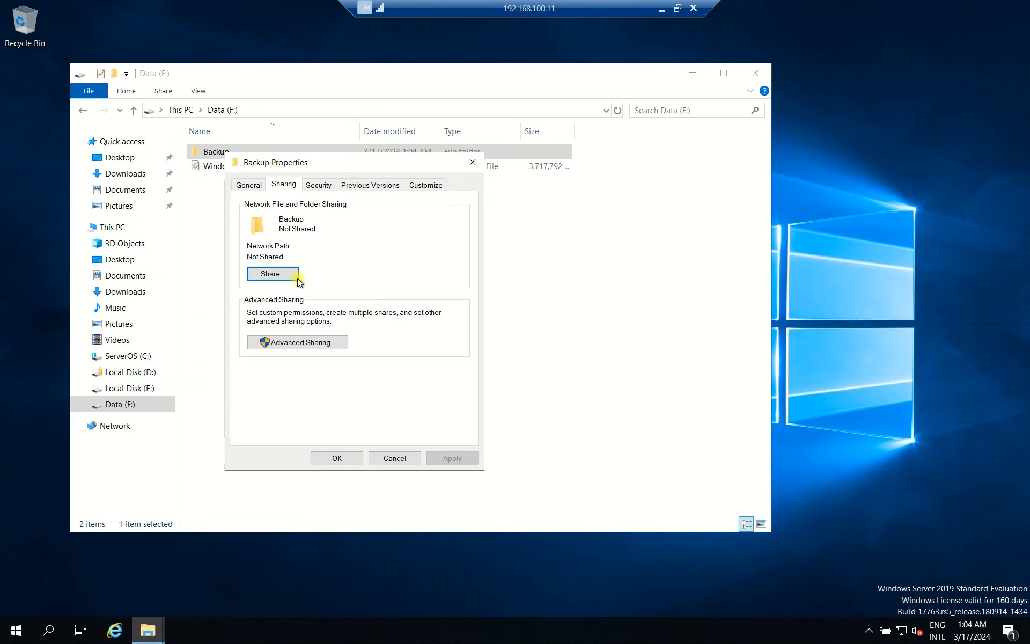
{"action": "left_click", "coordinate": [315, 345]}
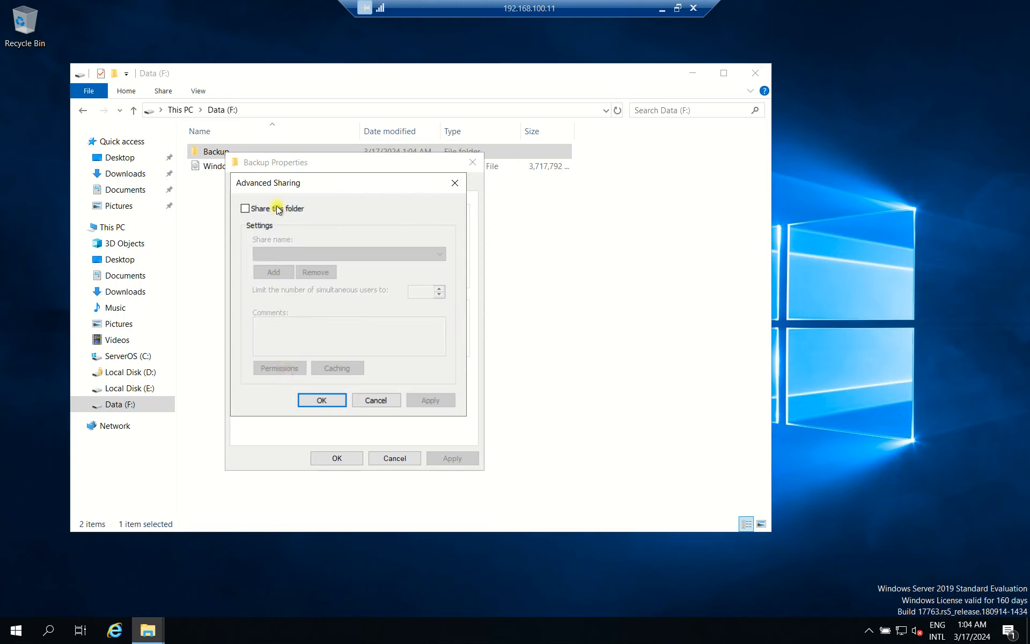
{"action": "left_click", "coordinate": [278, 208]}
{"action": "left_click", "coordinate": [279, 369]}
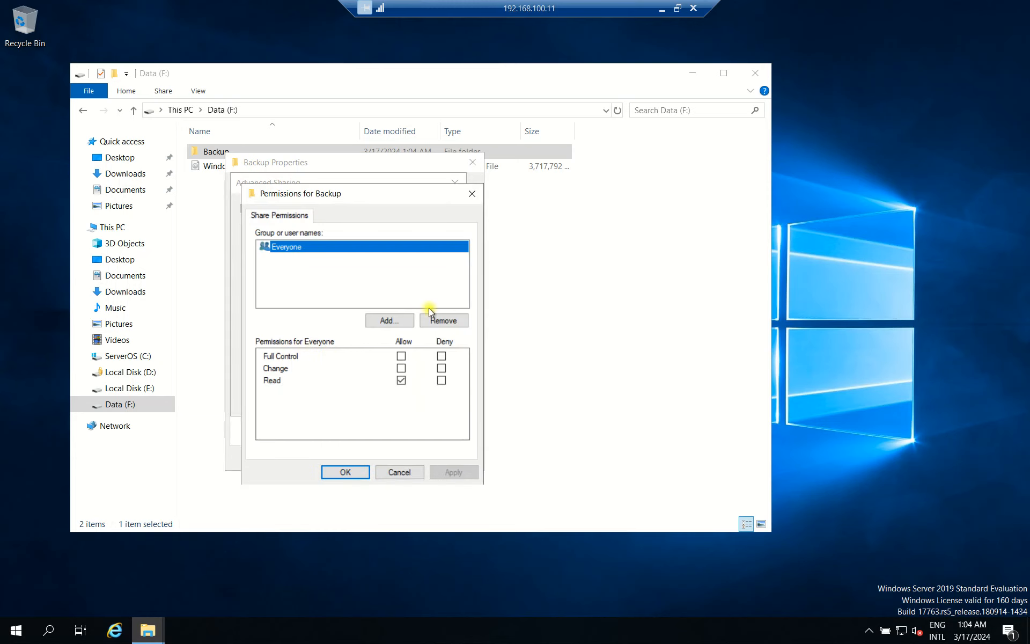
{"action": "left_click", "coordinate": [430, 322]}
{"action": "left_click", "coordinate": [387, 320]}
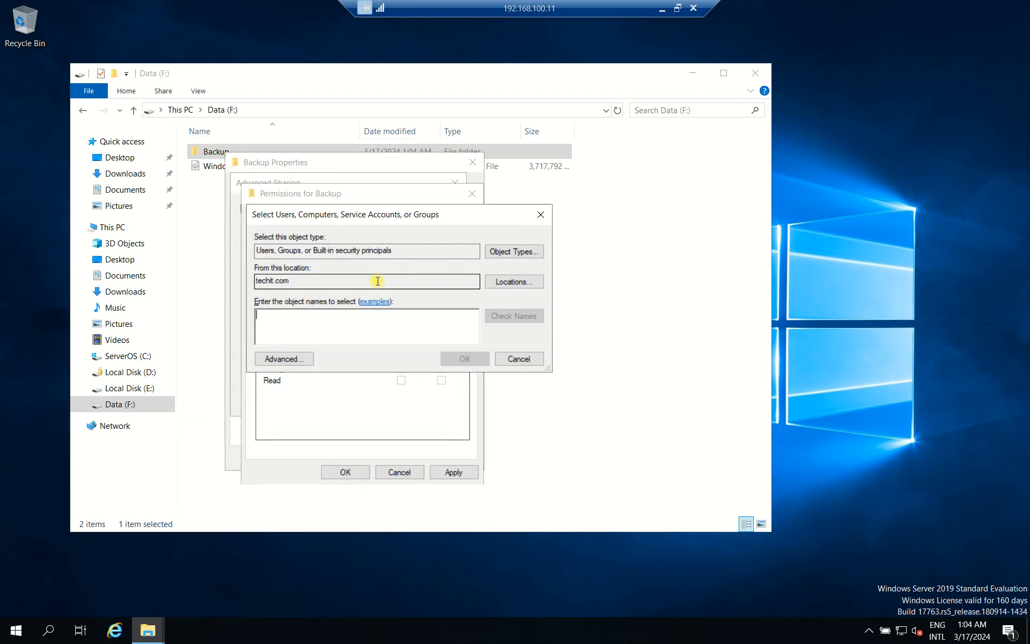
{"action": "type", "text": "administrator"}
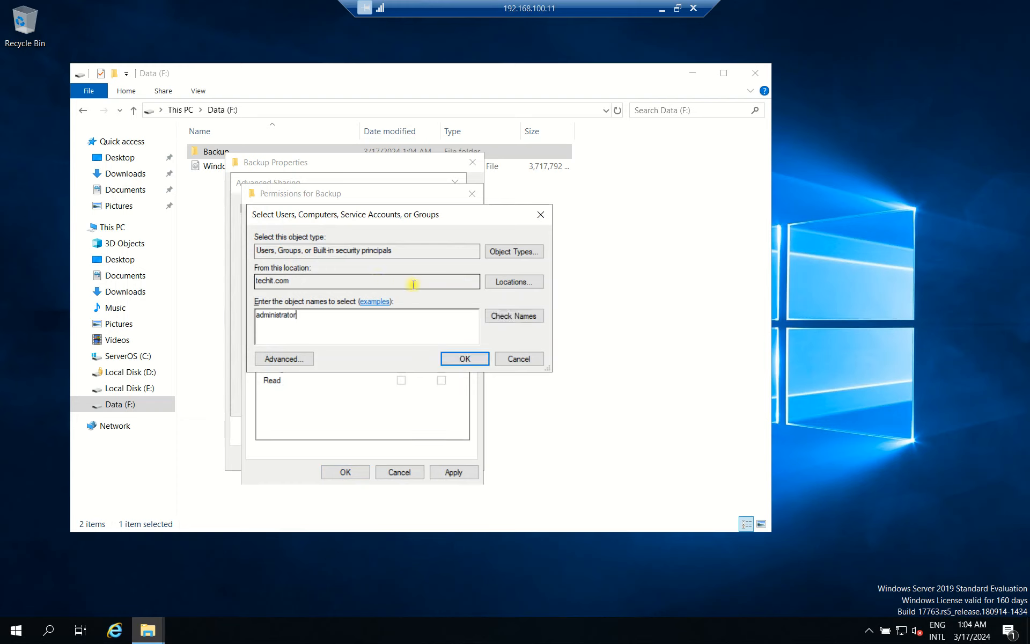
{"action": "left_click", "coordinate": [513, 315]}
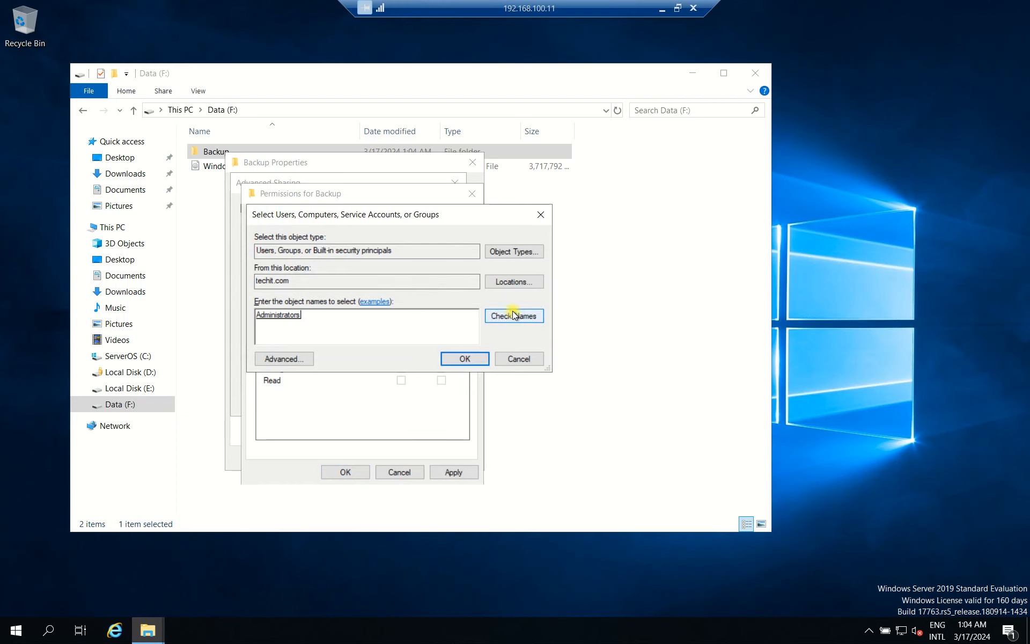
{"action": "left_click", "coordinate": [465, 360]}
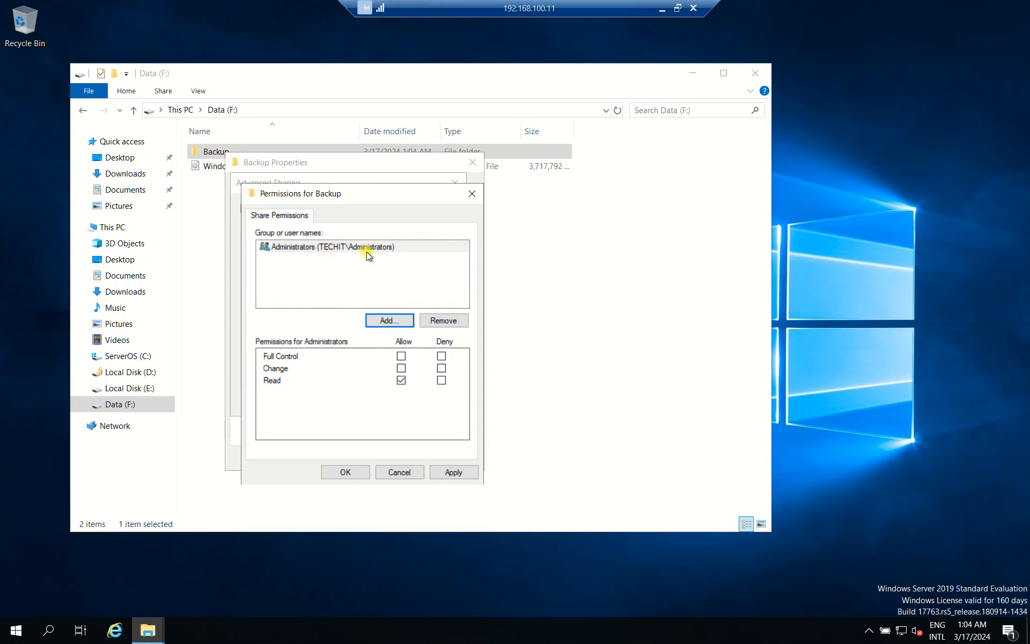
{"action": "left_click", "coordinate": [401, 356]}
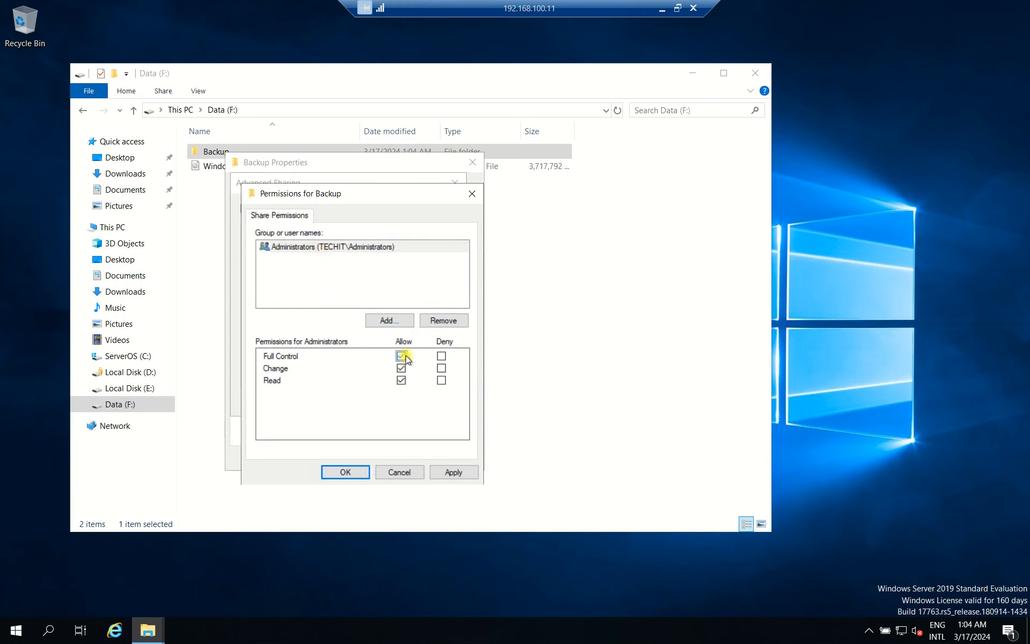
Apply the sharing settings, copy the network path \\WIN2K19-DC2\Backup, and close Properties.
{"action": "left_click", "coordinate": [451, 472]}
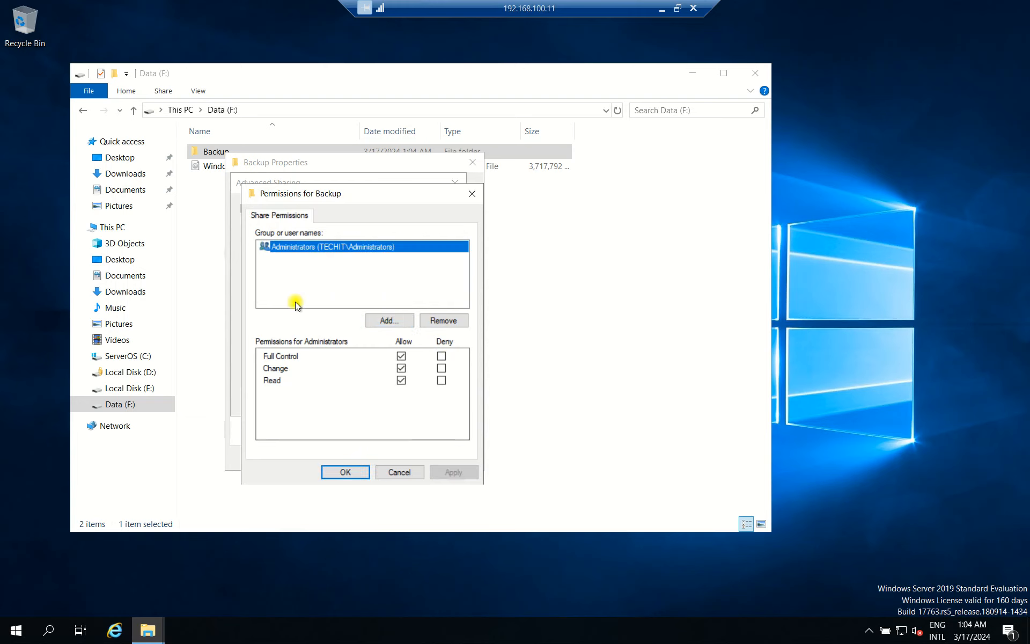
{"action": "left_click", "coordinate": [345, 472]}
{"action": "left_click", "coordinate": [432, 402]}
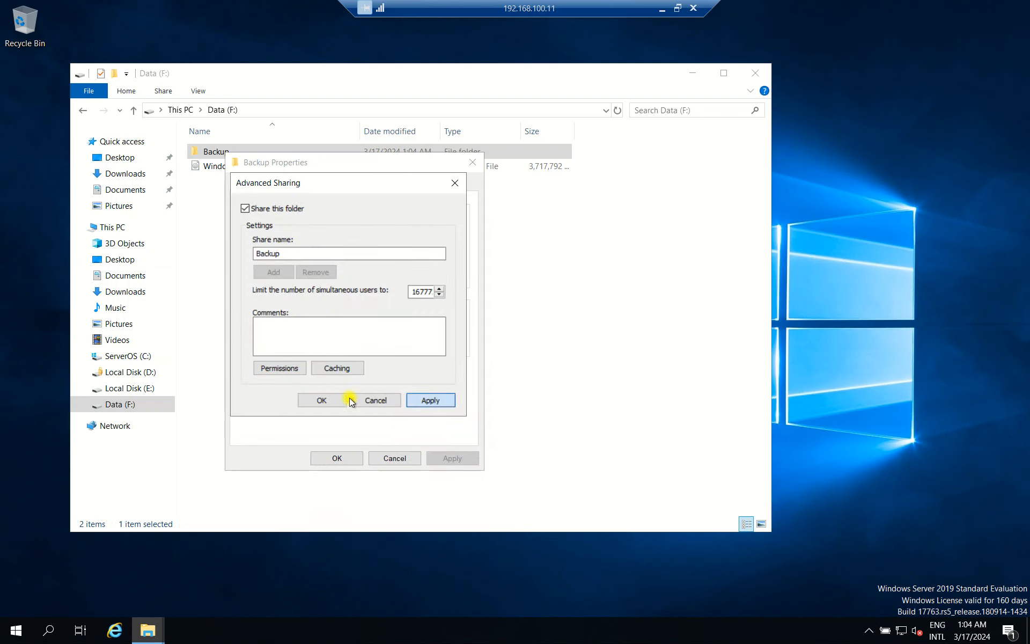
{"action": "left_click", "coordinate": [323, 401]}
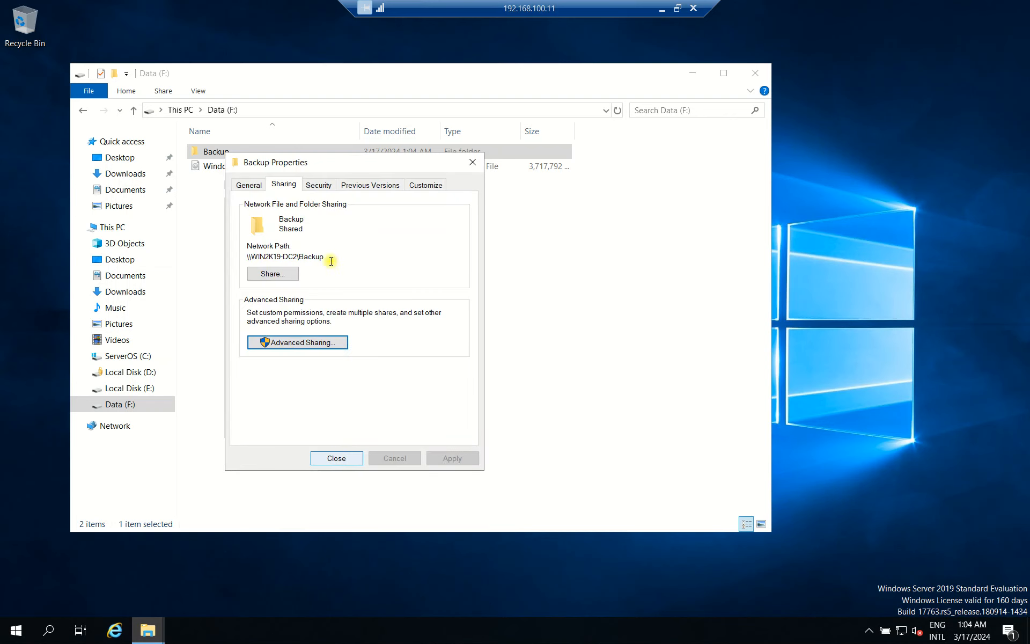
{"action": "double_click", "coordinate": [285, 255]}
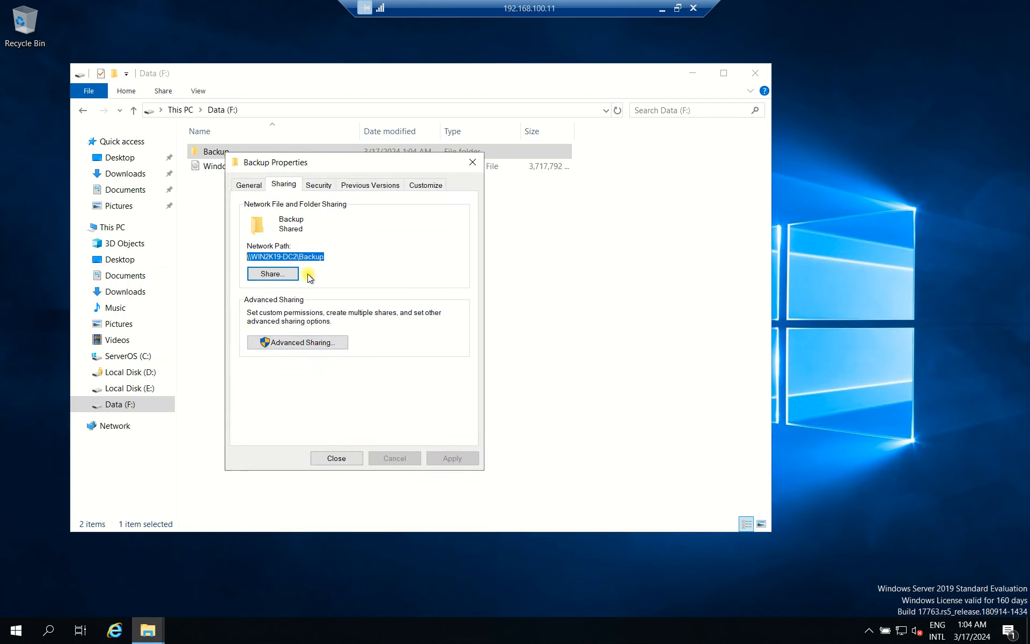
{"action": "right_click", "coordinate": [311, 257]}
{"action": "left_click", "coordinate": [350, 299]}
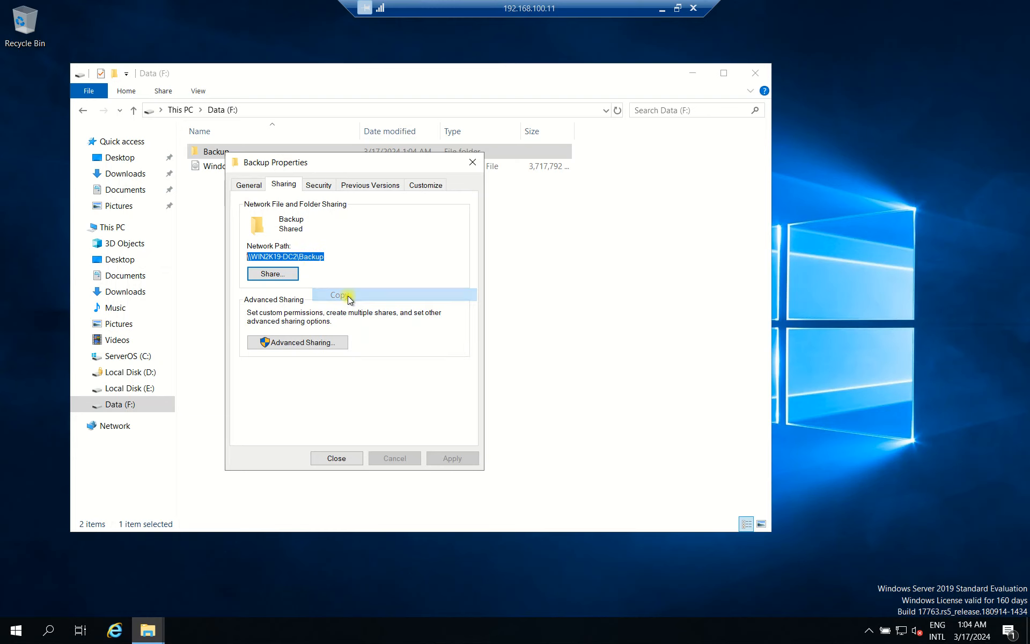
{"action": "left_click", "coordinate": [338, 458]}
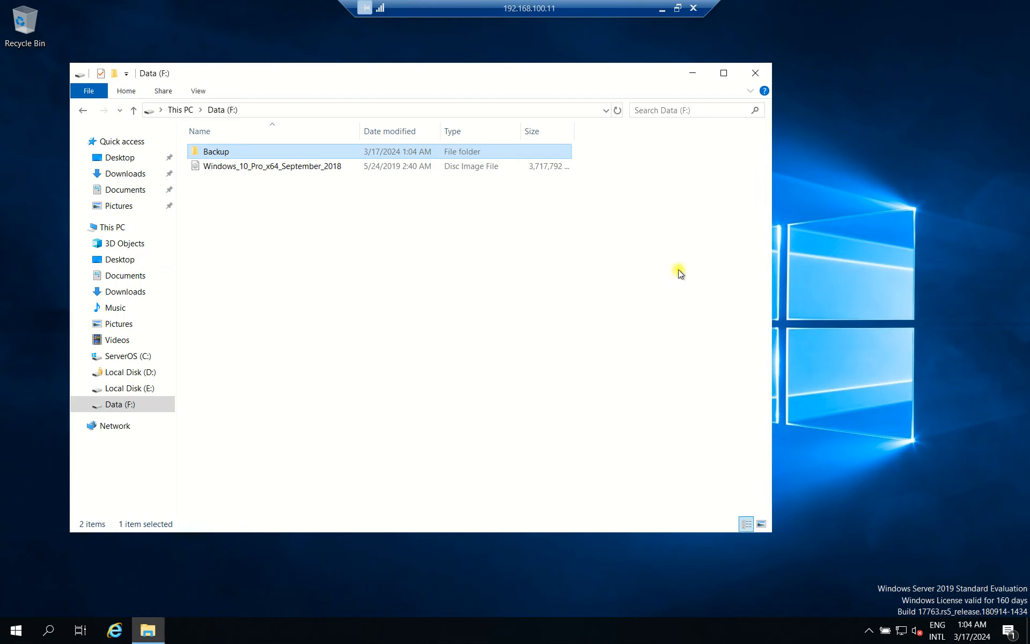
Switch to the 192.168.100.10 session and paste \\WIN2K19-DC2\Backup as the remote folder location.
{"action": "left_click", "coordinate": [678, 8]}
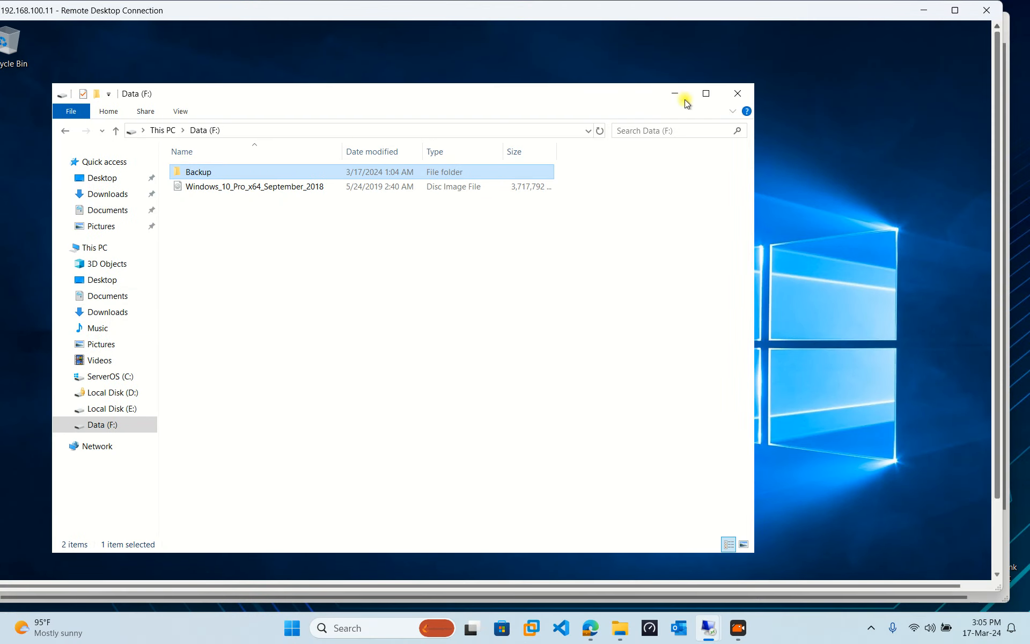
{"action": "left_click", "coordinate": [920, 7]}
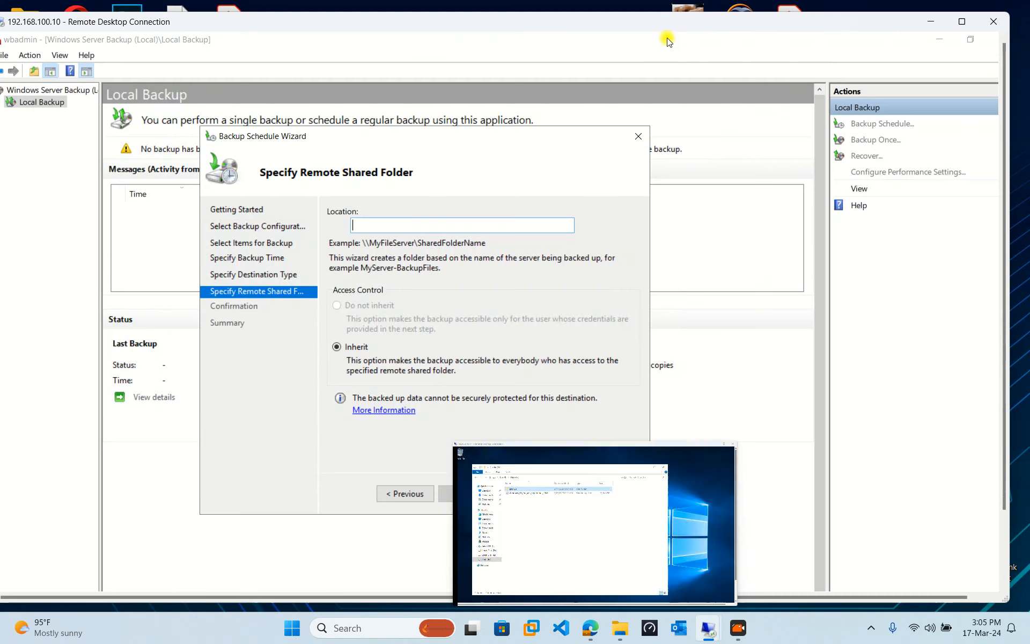
{"action": "left_click", "coordinate": [962, 22]}
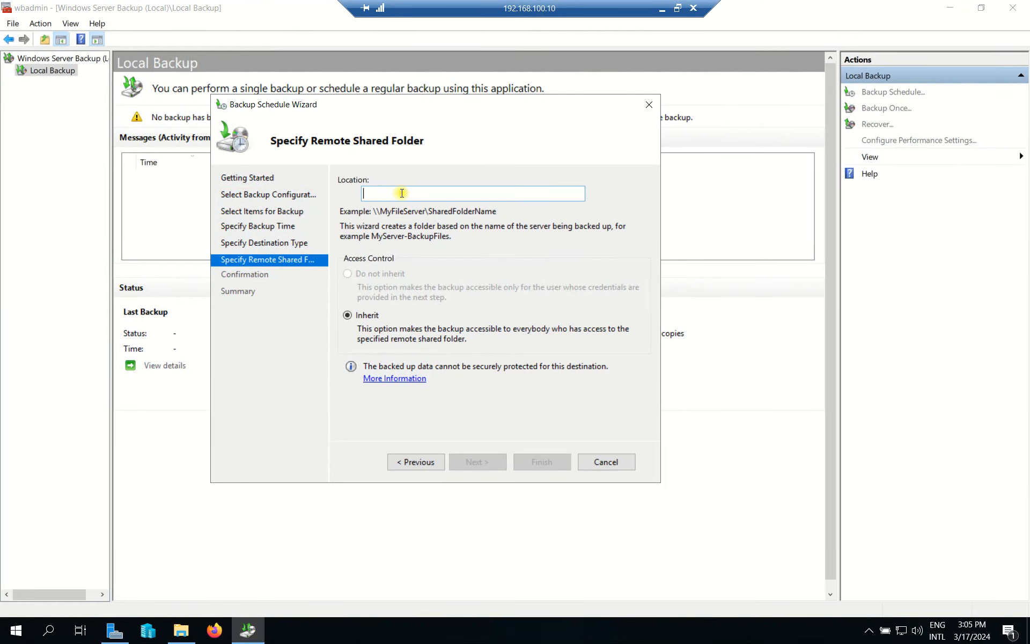
{"action": "key", "text": "ctrl+v"}
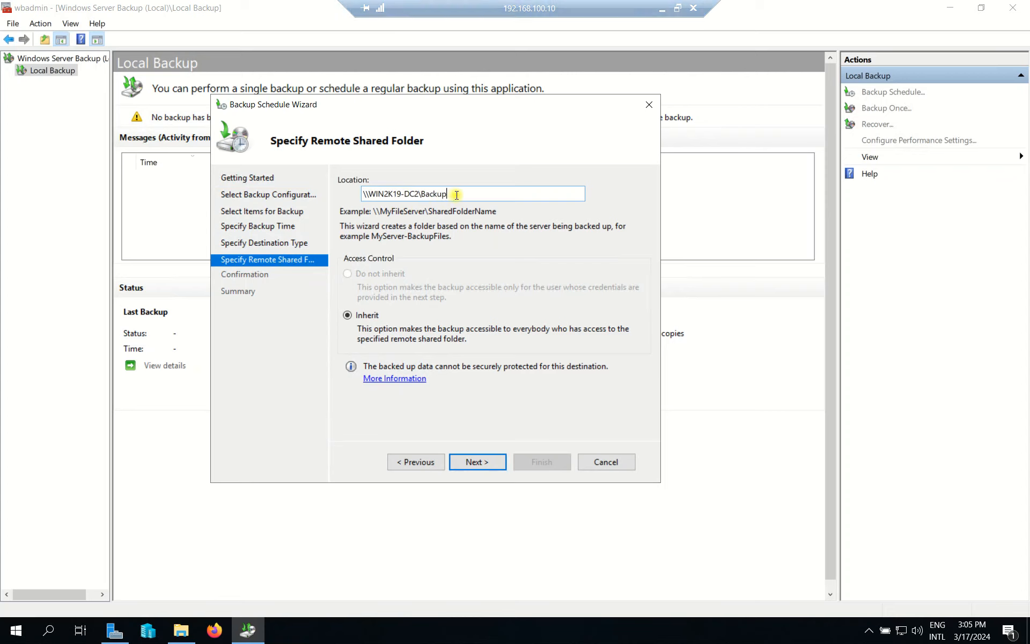
{"action": "left_click_drag", "start_coordinate": [456, 194], "coordinate": [330, 195]}
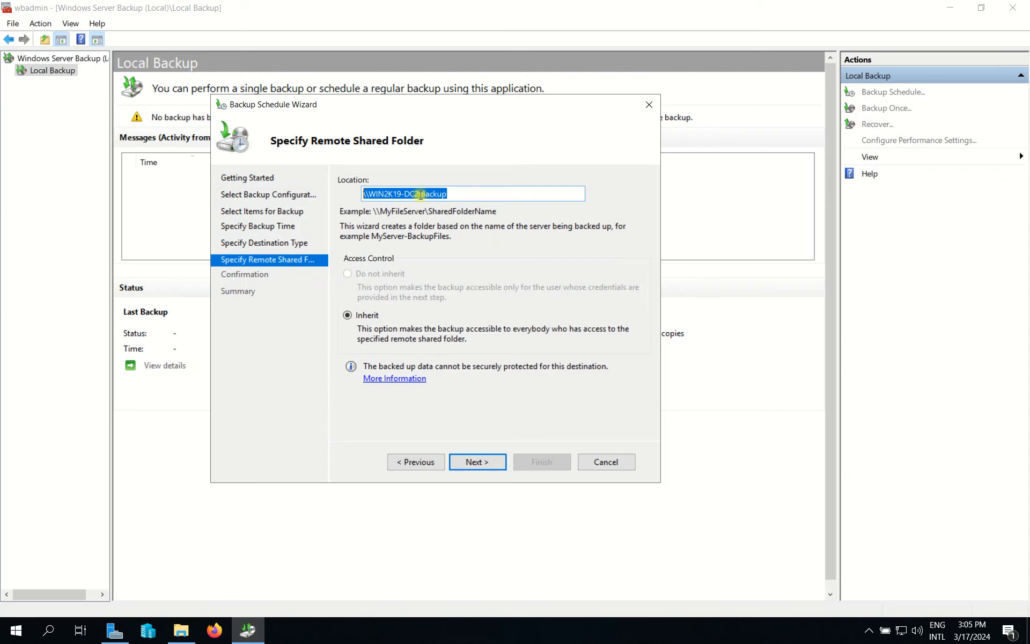
{"action": "key", "text": "super+r"}
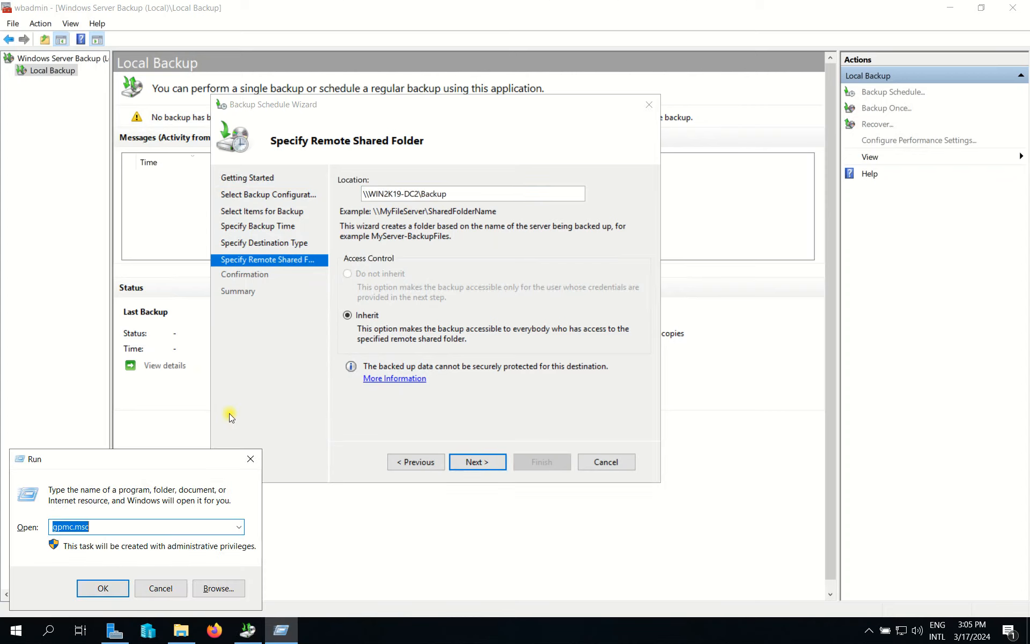
Browse to \\192.168.100.11\Backup to confirm the share is reachable and empty, then close it.
{"action": "type", "text": "\\\\192.168.100.11\\"}
{"action": "key", "text": "BackSpace"}
{"action": "key", "text": "Return"}
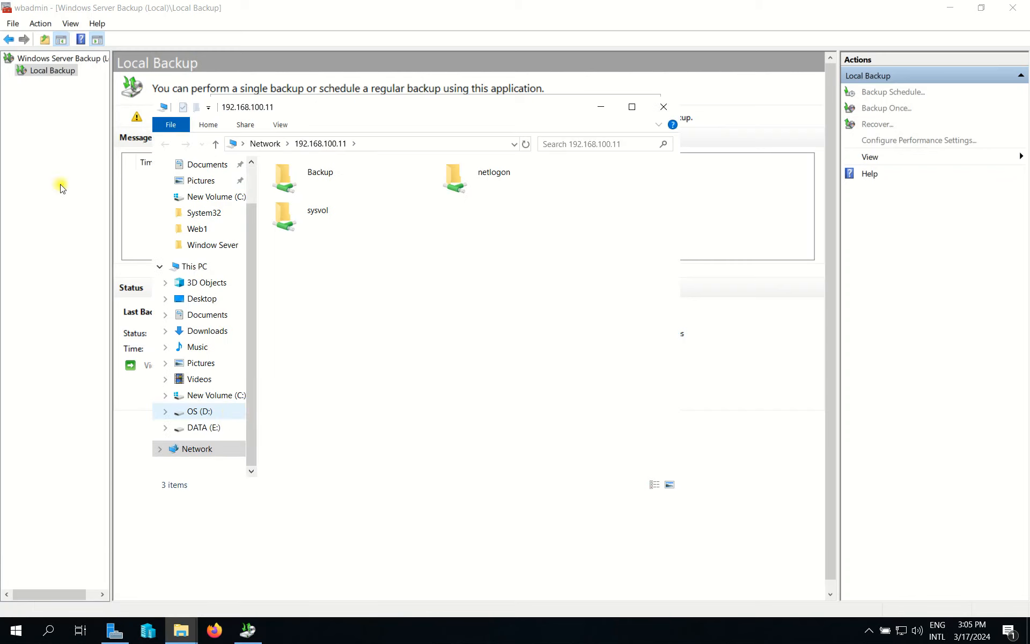
{"action": "double_click", "coordinate": [352, 187]}
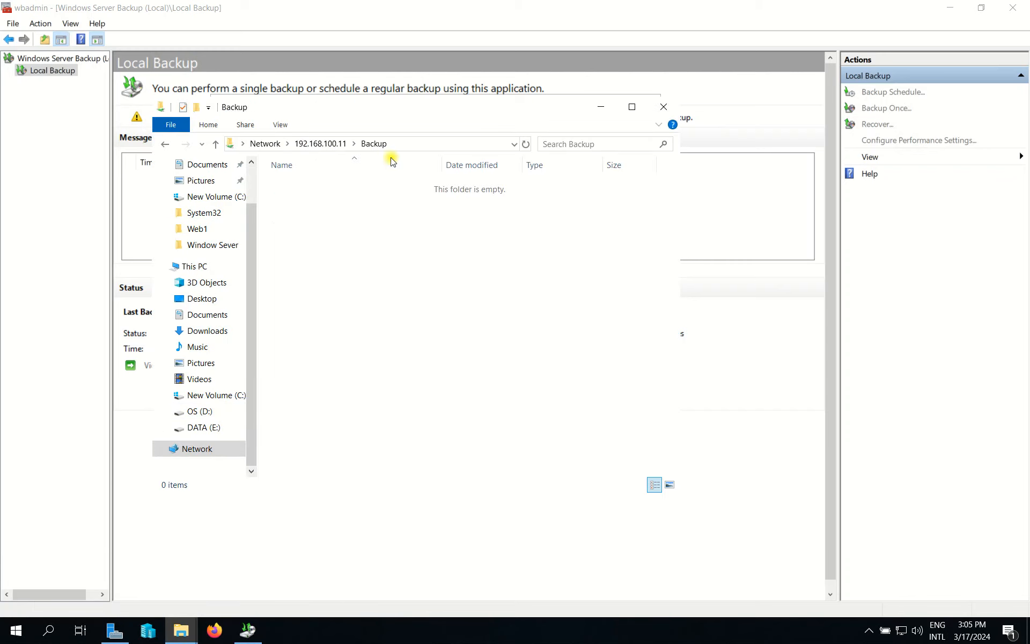
{"action": "left_click", "coordinate": [292, 149]}
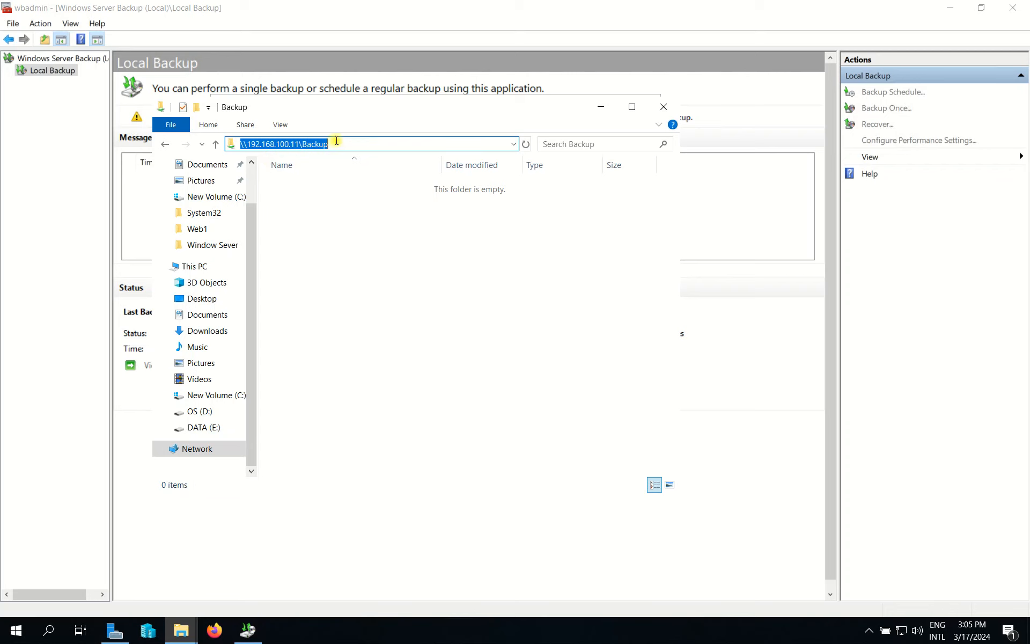
{"action": "left_click_drag", "start_coordinate": [446, 110], "coordinate": [354, 135]}
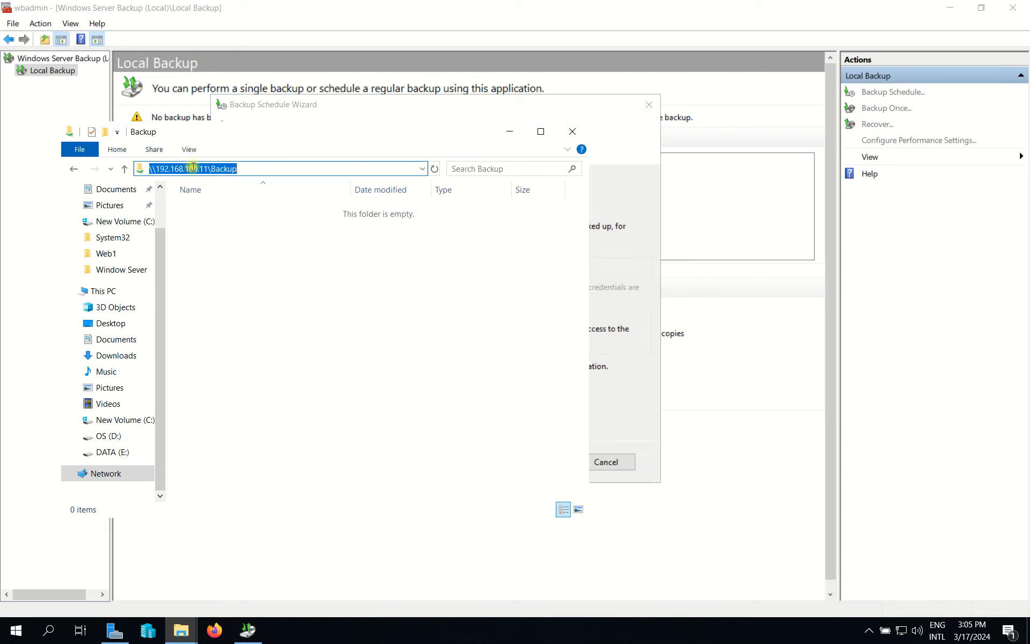
{"action": "left_click_drag", "start_coordinate": [207, 168], "coordinate": [164, 170]}
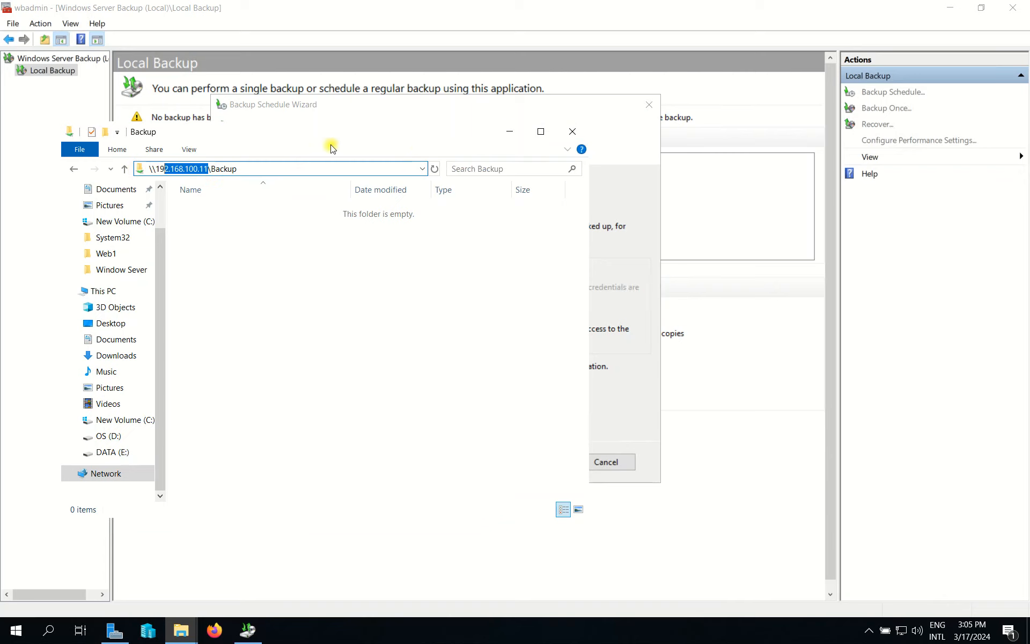
{"action": "left_click", "coordinate": [572, 131]}
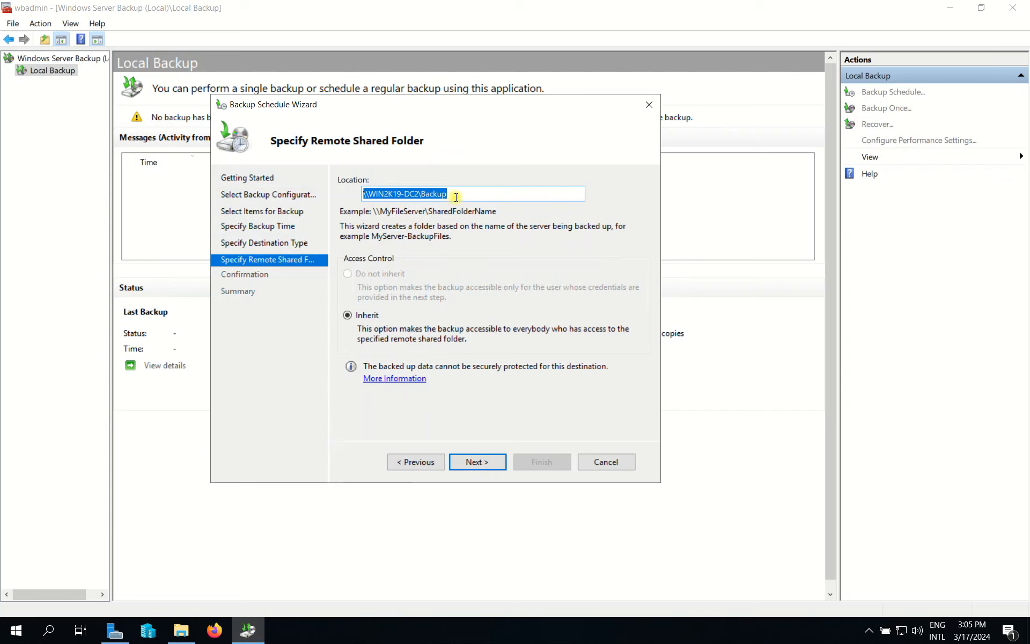
{"action": "left_click_drag", "start_coordinate": [456, 197], "coordinate": [321, 194]}
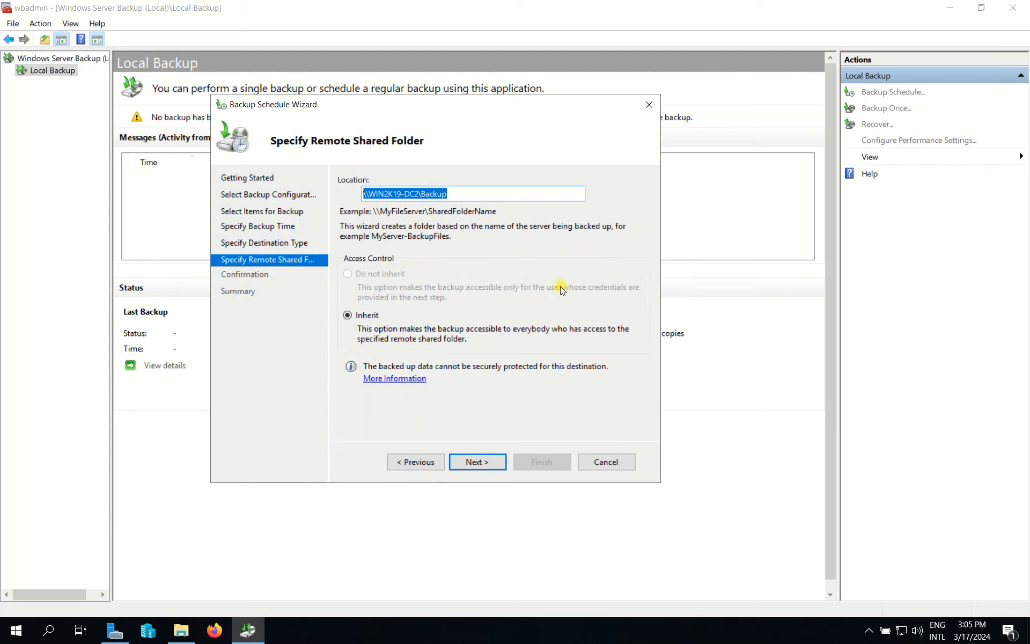
Continue the wizard and submit the techit domain administrator user name and password.
{"action": "left_click", "coordinate": [486, 463]}
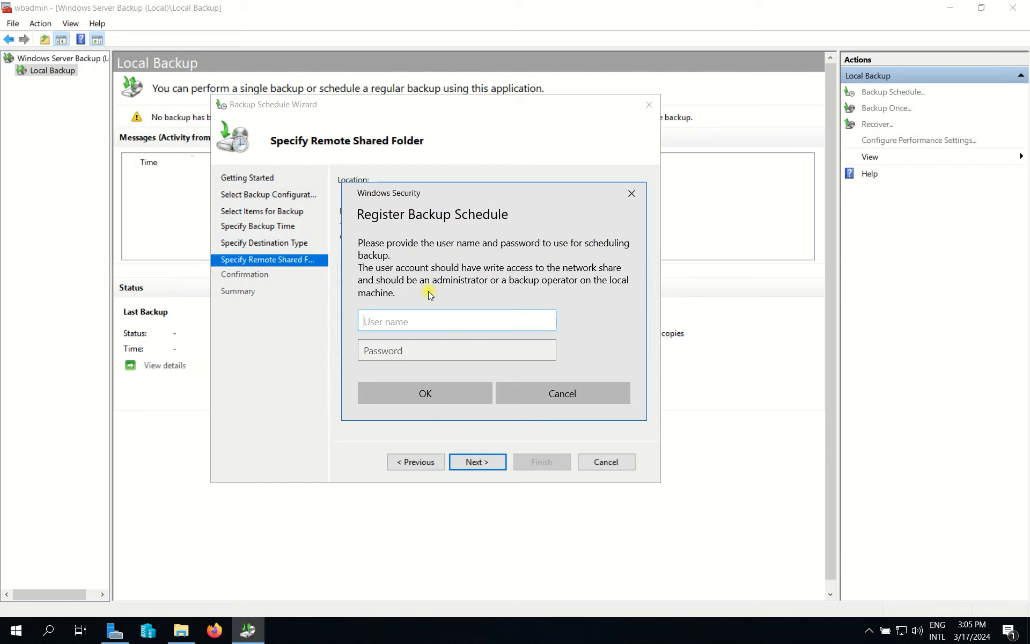
{"action": "type", "text": "techit\\administrator"}
{"action": "key", "text": "Tab"}
{"action": "type", "text": "•••••"}
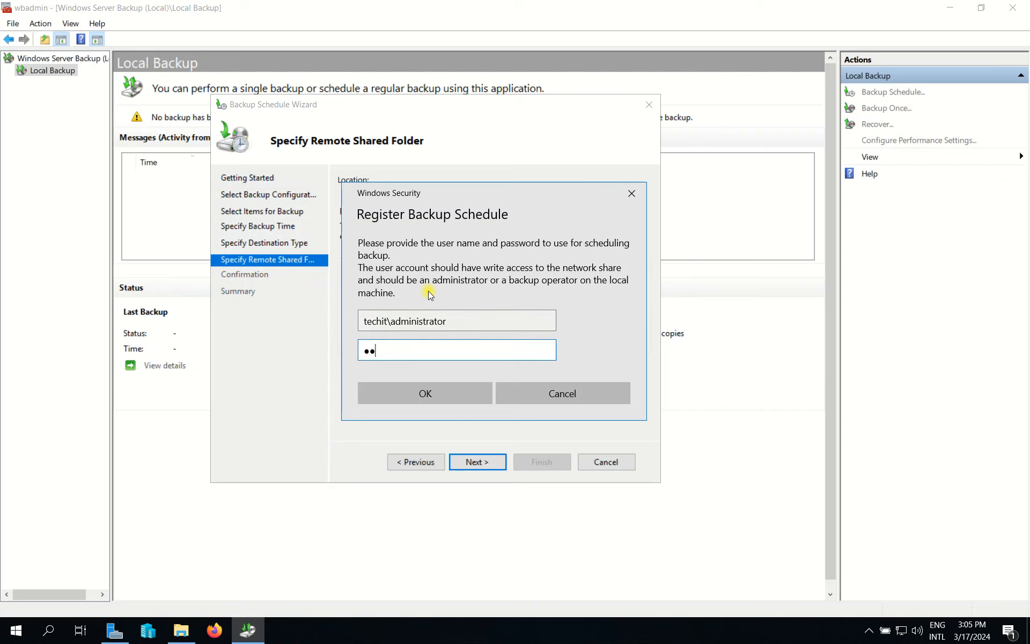
{"action": "type", "text": "•••••"}
{"action": "left_click", "coordinate": [425, 394]}
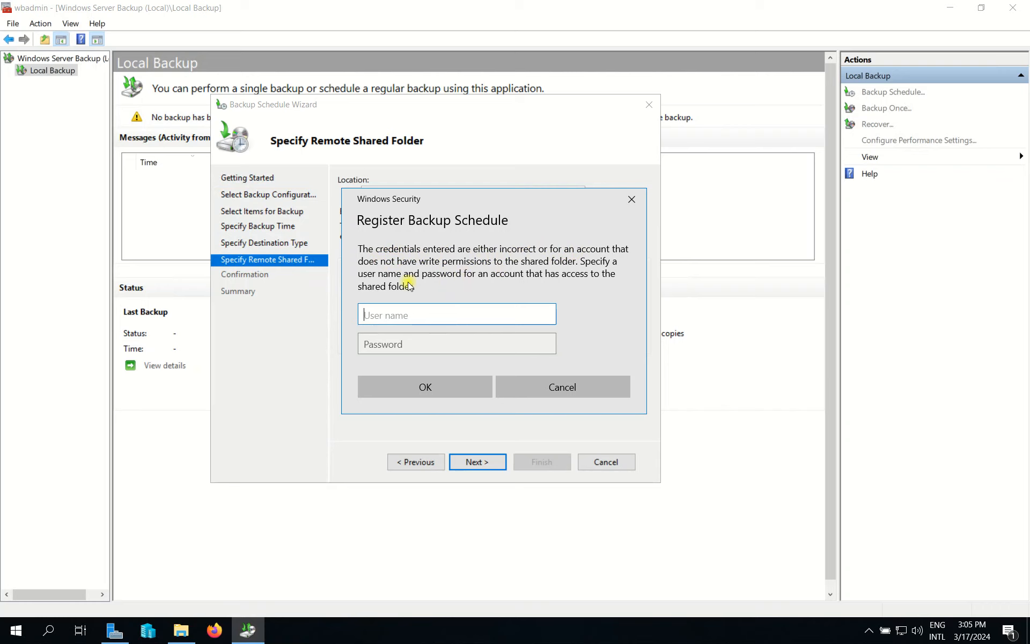
Retry registration with a techit.com admin account and its password.
{"action": "type", "text": "techit.com\\administrator"}
{"action": "key", "text": "Tab"}
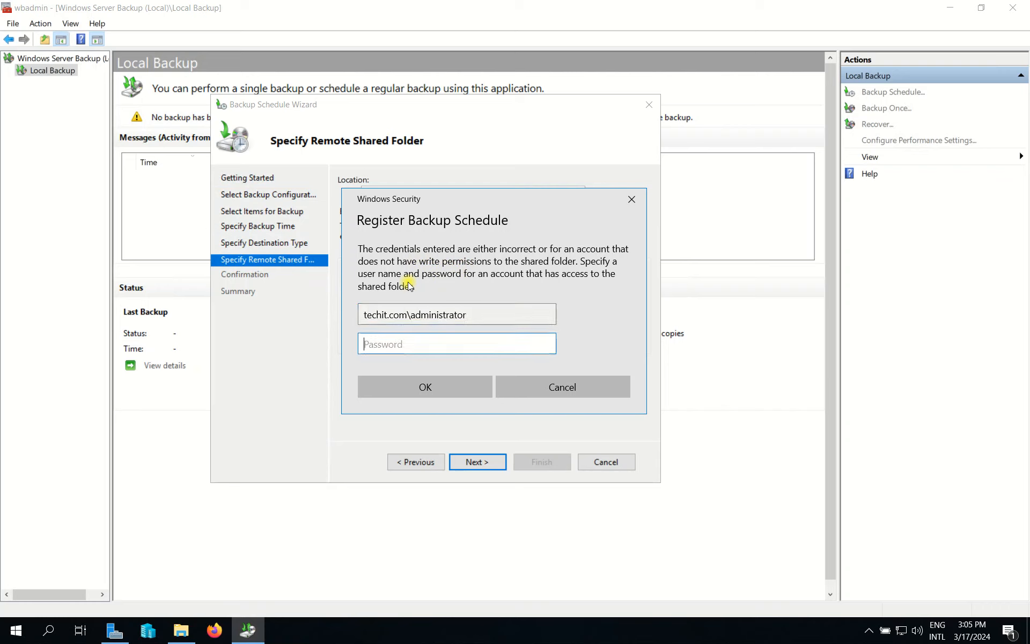
{"action": "type", "text": "P@s"}
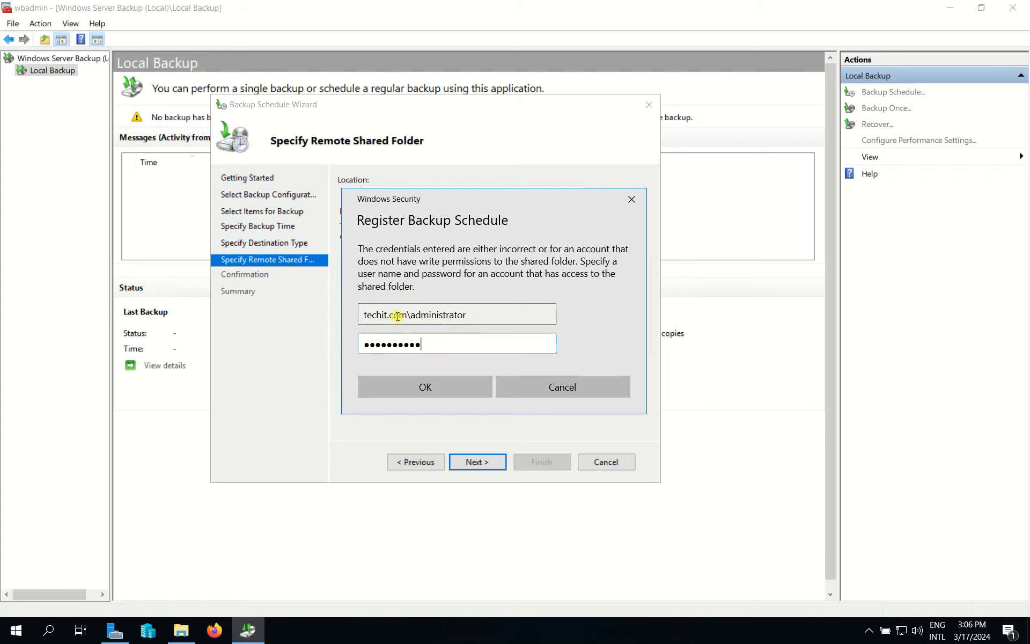
{"action": "left_click", "coordinate": [440, 385]}
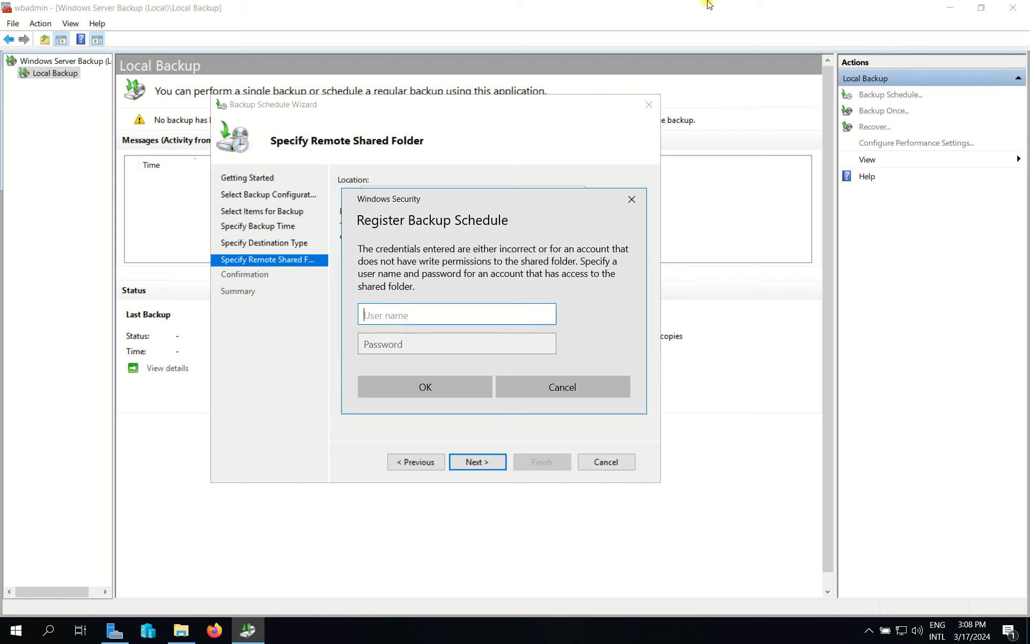
On the 192.168.100.11 server, open the Backup folder's share permissions.
{"action": "left_click", "coordinate": [661, 8]}
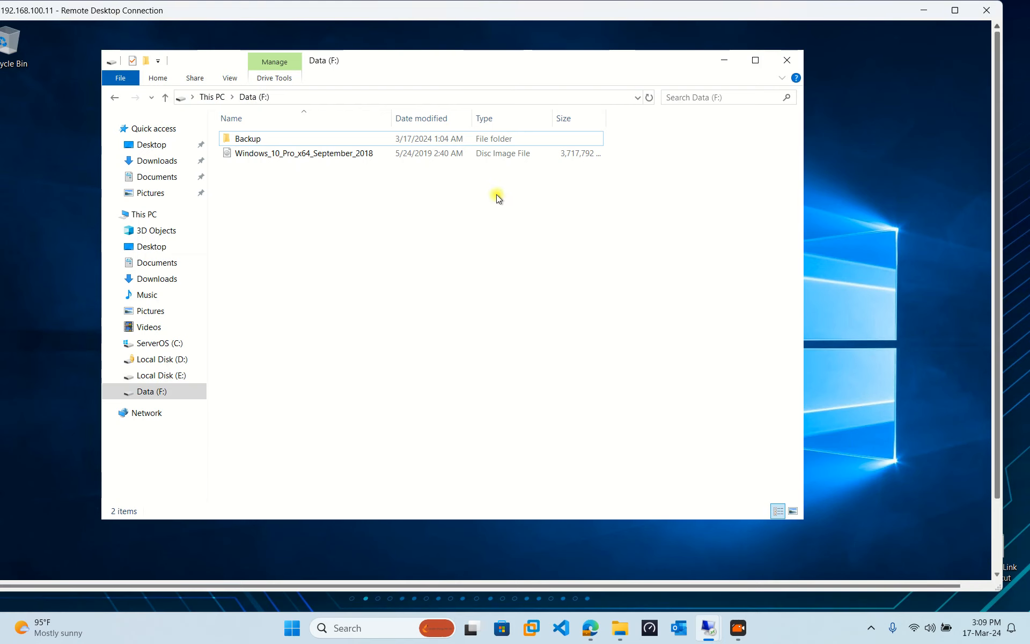
{"action": "right_click", "coordinate": [248, 139]}
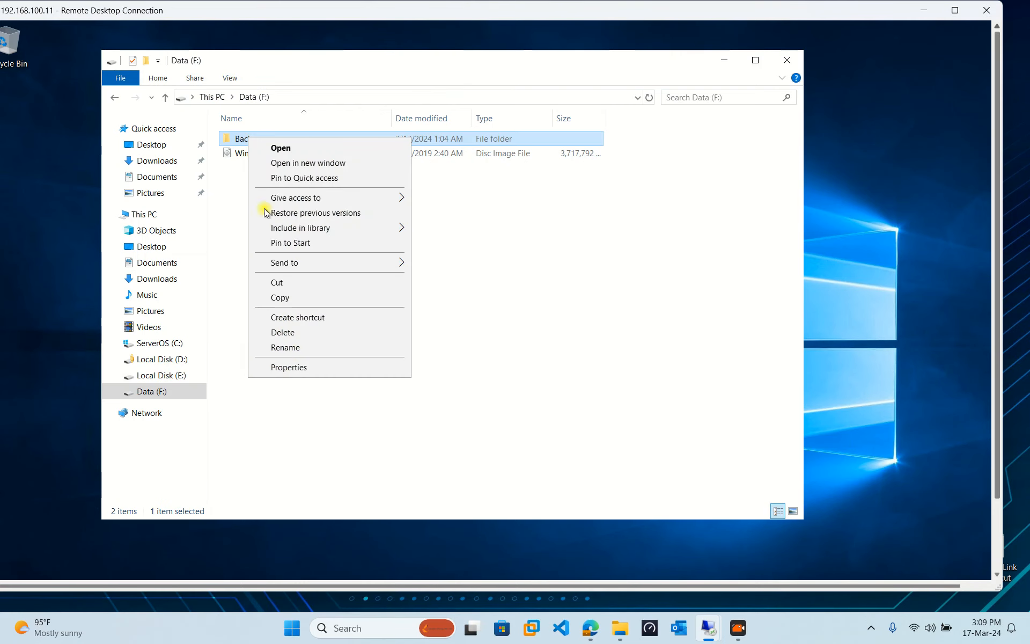
{"action": "left_click", "coordinate": [289, 367]}
{"action": "left_click", "coordinate": [312, 169]}
{"action": "left_click", "coordinate": [345, 171]}
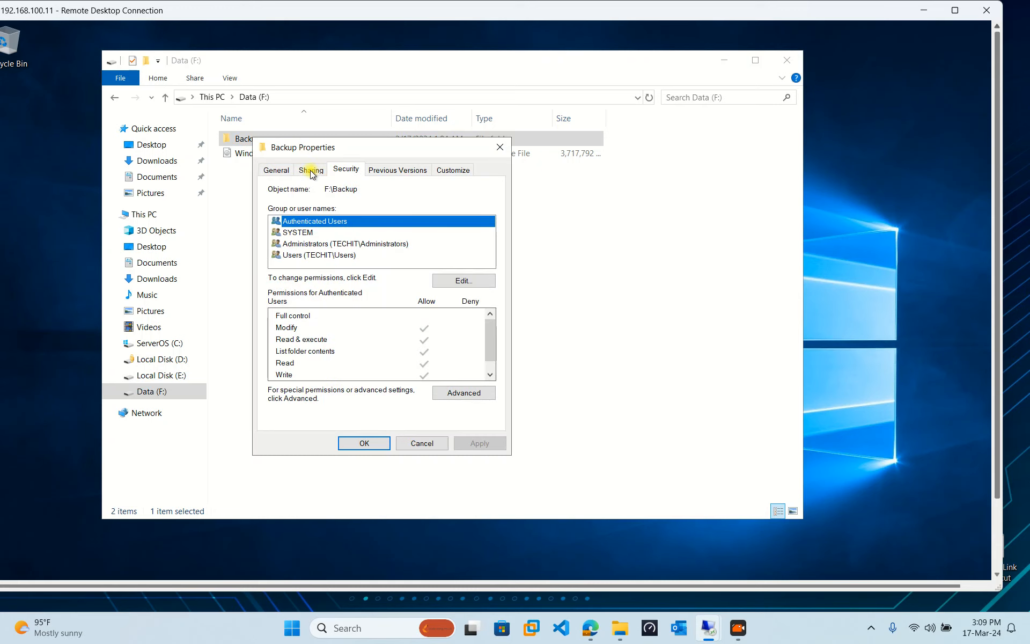
{"action": "left_click", "coordinate": [311, 169]}
{"action": "left_click", "coordinate": [325, 326]}
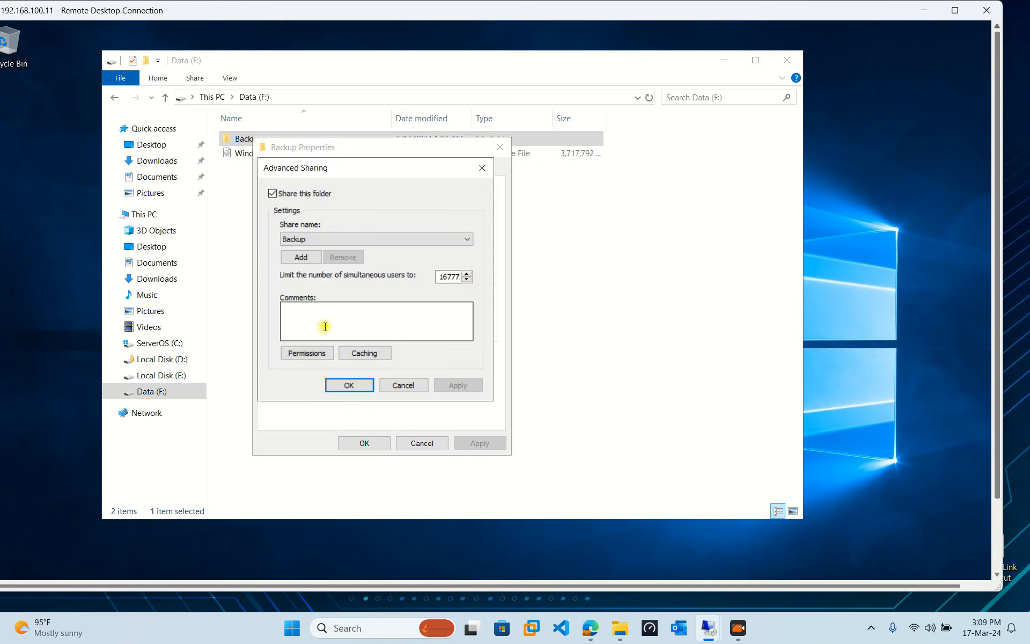
{"action": "left_click", "coordinate": [299, 354]}
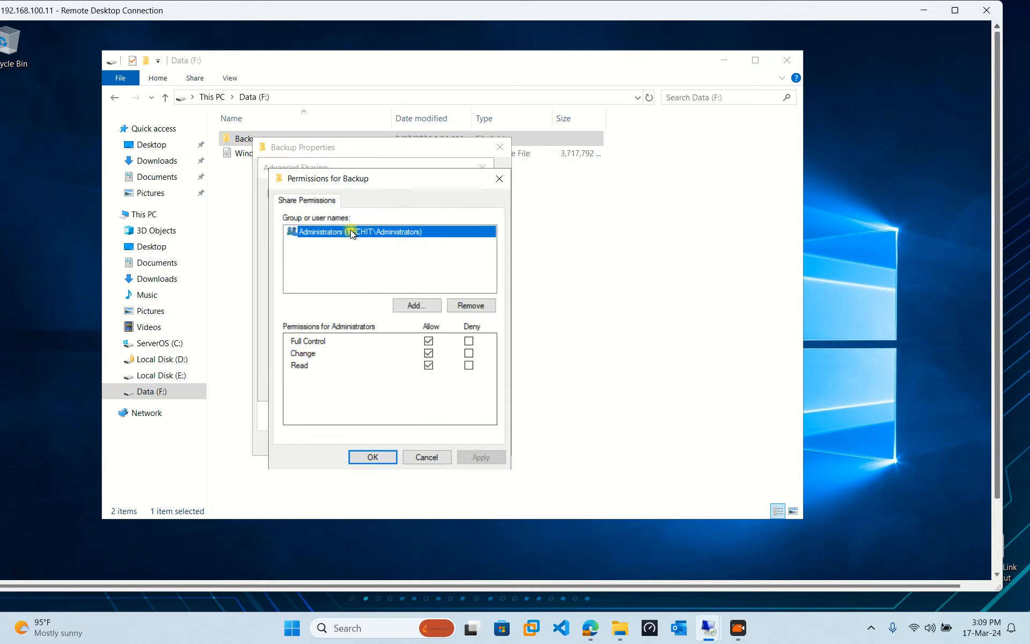
Add a user to the share, replacing the resolved Administrators entry with a techit.com administrator name.
{"action": "left_click", "coordinate": [410, 312]}
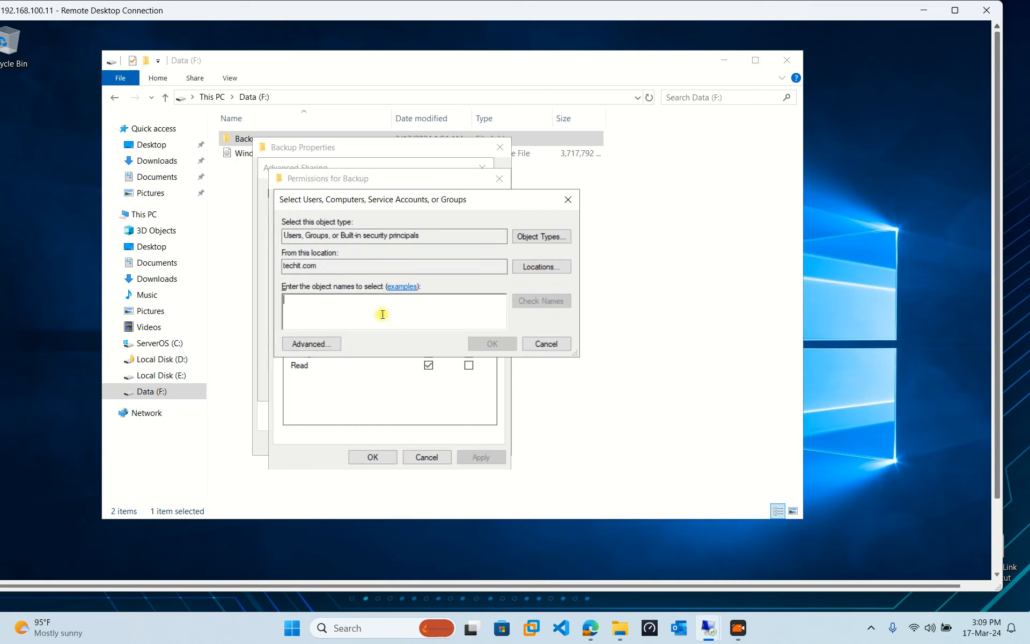
{"action": "type", "text": "adm"}
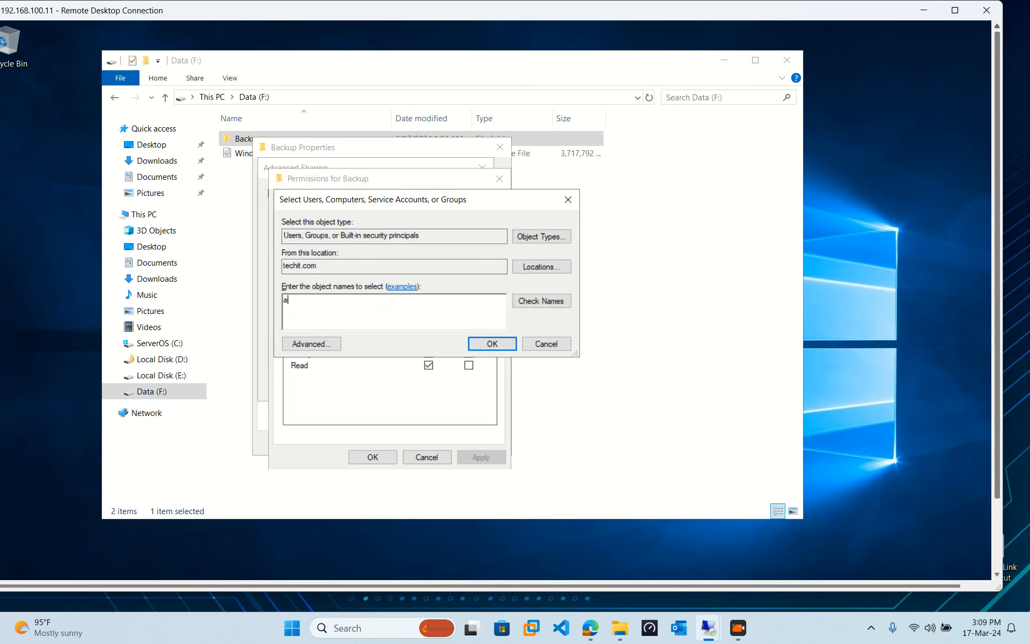
{"action": "key", "text": "BackSpace"}
{"action": "type", "text": "ad"}
{"action": "left_click", "coordinate": [529, 300]}
{"action": "left_click_drag", "start_coordinate": [375, 301], "coordinate": [233, 299]}
{"action": "type", "text": "techit.com\\adminm"}
{"action": "key", "text": "BackSpace"}
{"action": "key", "text": "BackSpace"}
Finish entering techit.com\administrator, check it, and browse the domain tree for a search location.
{"action": "type", "text": "nistrator"}
{"action": "left_click", "coordinate": [543, 300]}
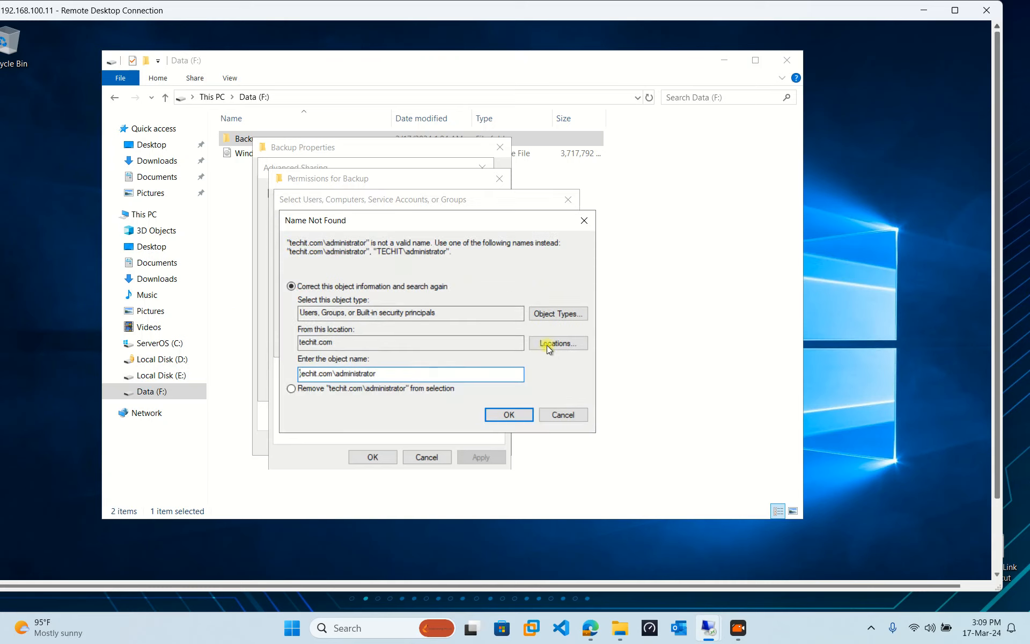
{"action": "left_click", "coordinate": [561, 341]}
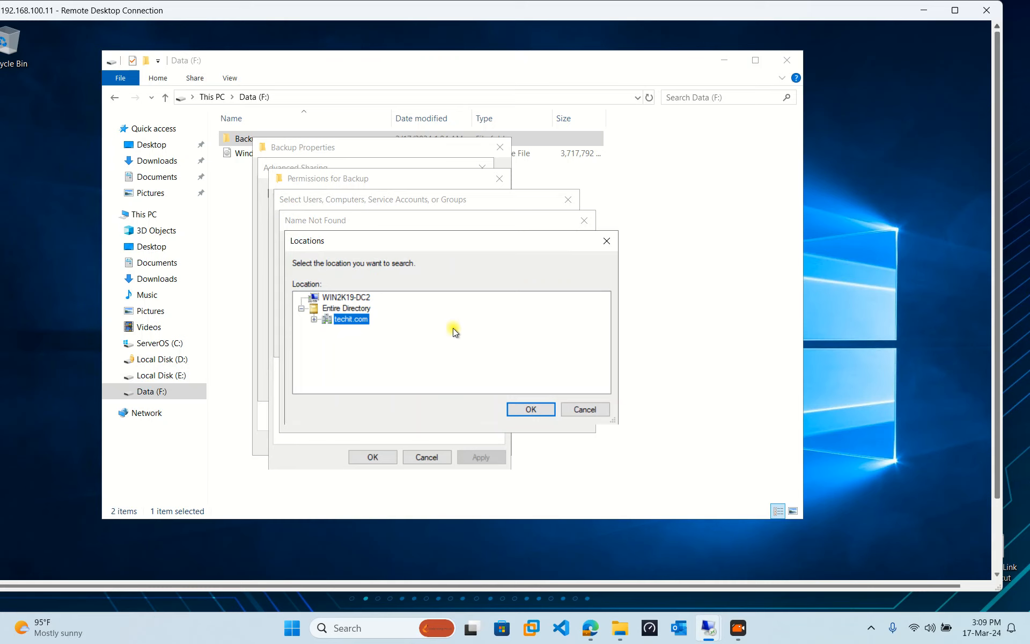
{"action": "left_click", "coordinate": [313, 320]}
{"action": "scroll", "coordinate": [367, 375], "scroll_direction": "down", "scroll_amount": 1}
{"action": "left_click", "coordinate": [330, 382]}
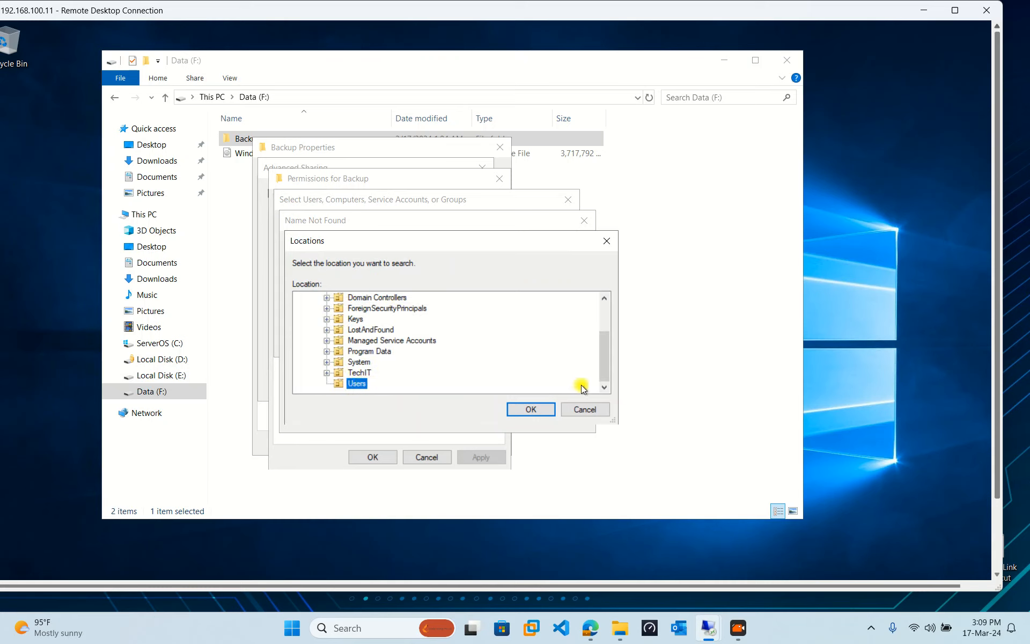
{"action": "mouse_move", "coordinate": [603, 361]}
{"action": "left_mouse_down"}
{"action": "mouse_move", "coordinate": [602, 333]}
{"action": "mouse_move", "coordinate": [599, 374]}
{"action": "left_mouse_up"}
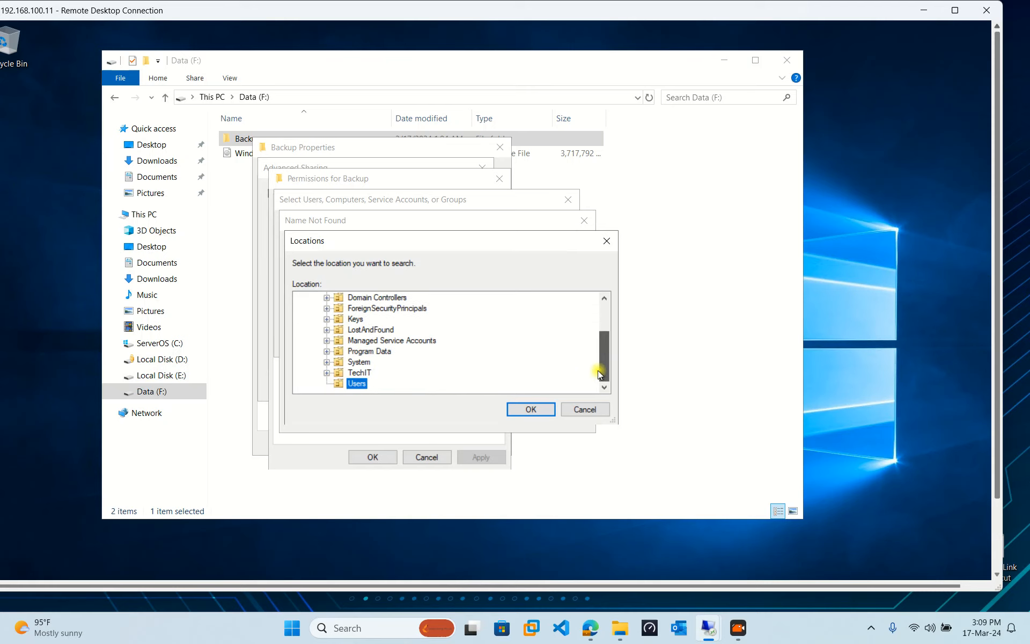
{"action": "left_click", "coordinate": [358, 373]}
{"action": "left_click", "coordinate": [326, 372]}
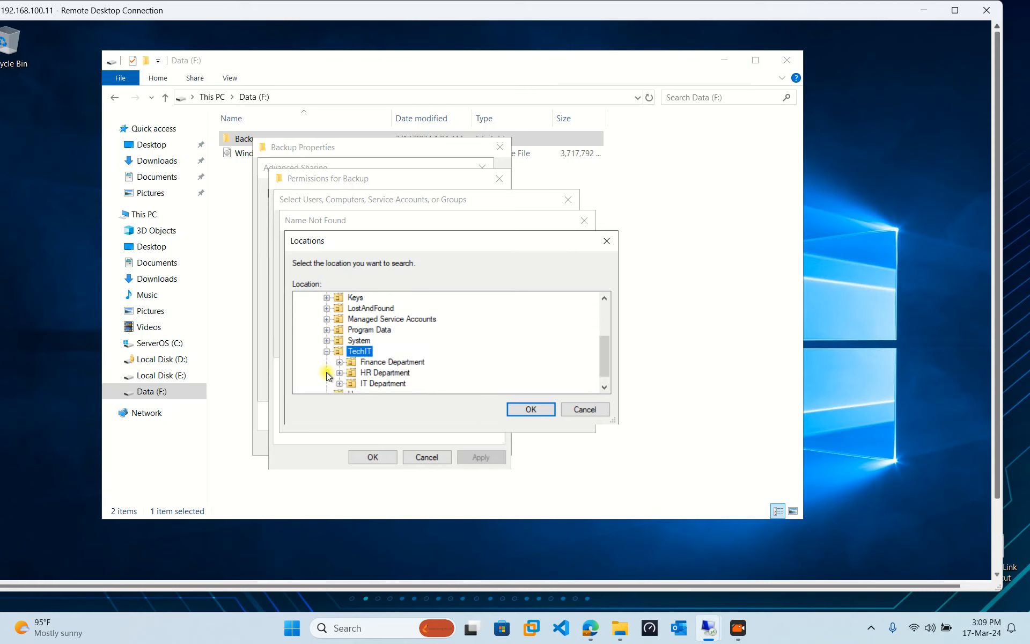
{"action": "left_click", "coordinate": [326, 351]}
Set the domain's Users container as the search location.
{"action": "scroll", "coordinate": [378, 367], "scroll_direction": "up", "scroll_amount": 2}
{"action": "left_click", "coordinate": [360, 320]}
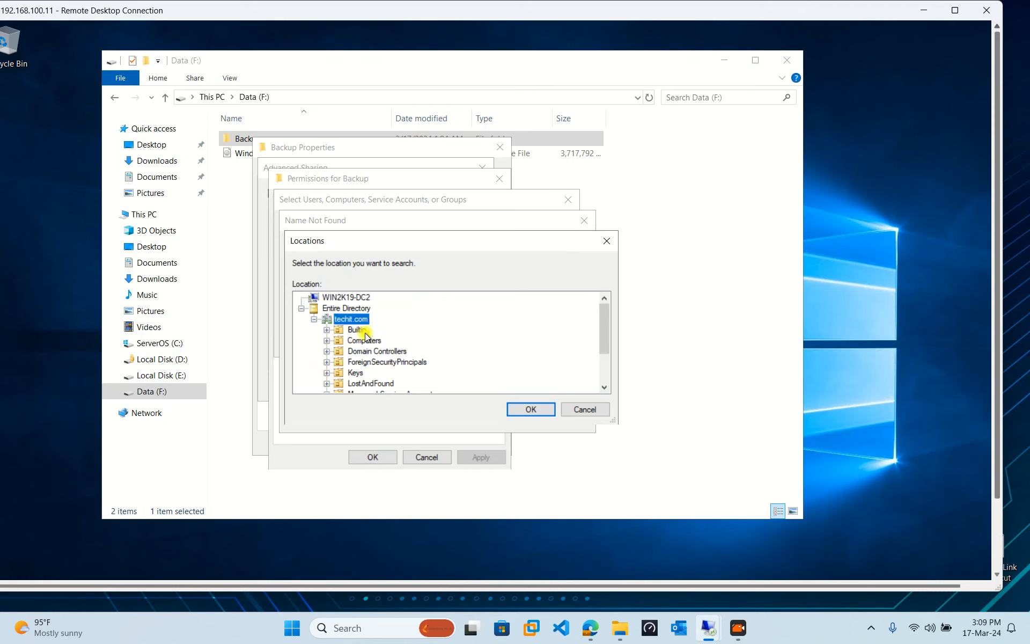
{"action": "left_click", "coordinate": [356, 329]}
{"action": "left_click", "coordinate": [326, 329]}
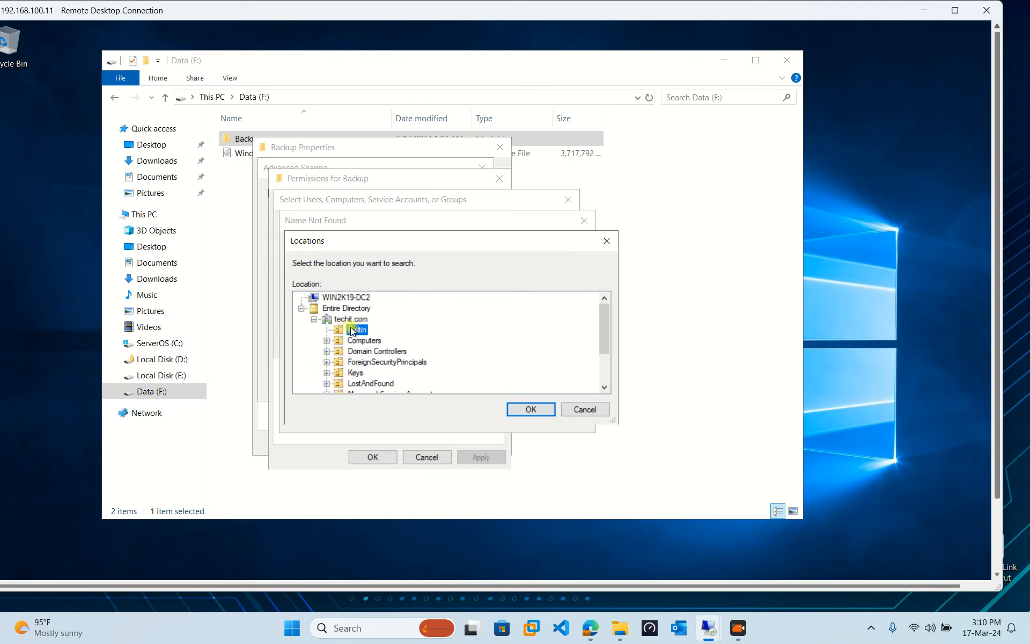
{"action": "left_click", "coordinate": [365, 340]}
{"action": "scroll", "coordinate": [405, 364], "scroll_direction": "down", "scroll_amount": 1}
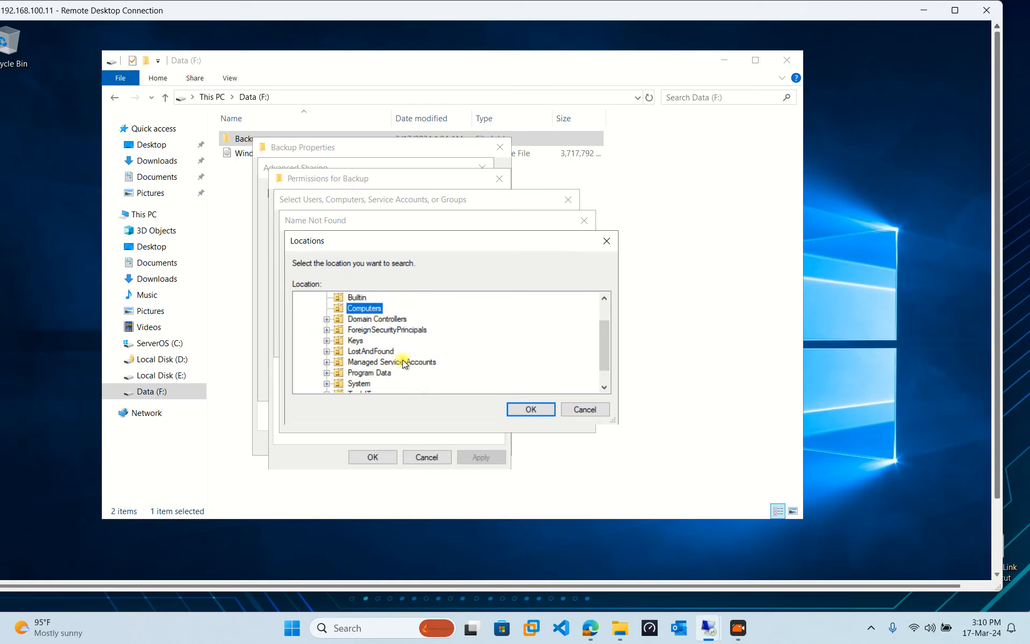
{"action": "left_click", "coordinate": [370, 320]}
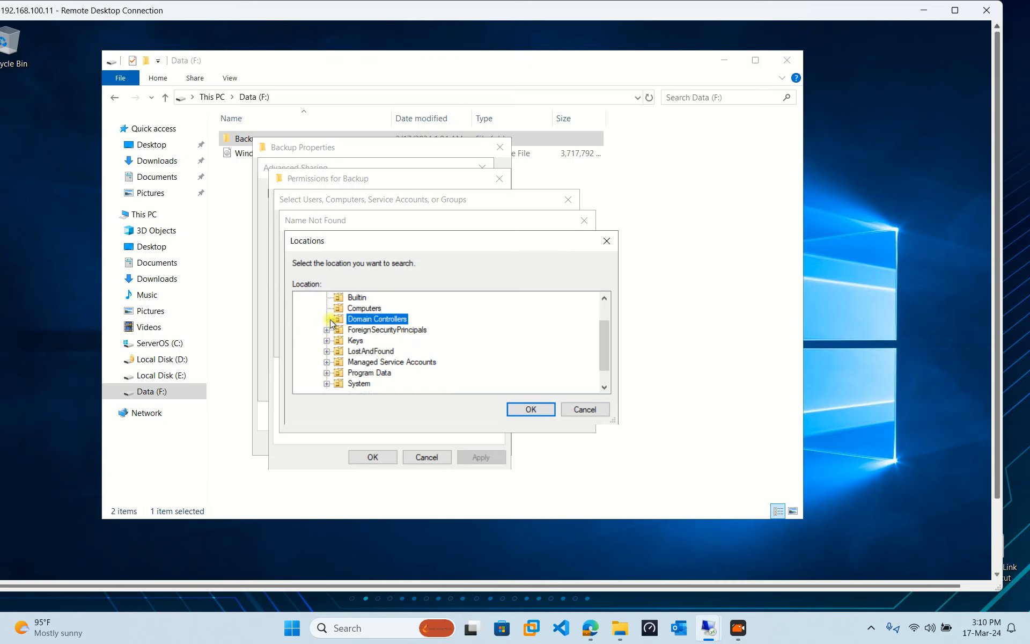
{"action": "left_click", "coordinate": [327, 320]}
{"action": "scroll", "coordinate": [435, 360], "scroll_direction": "down", "scroll_amount": 1}
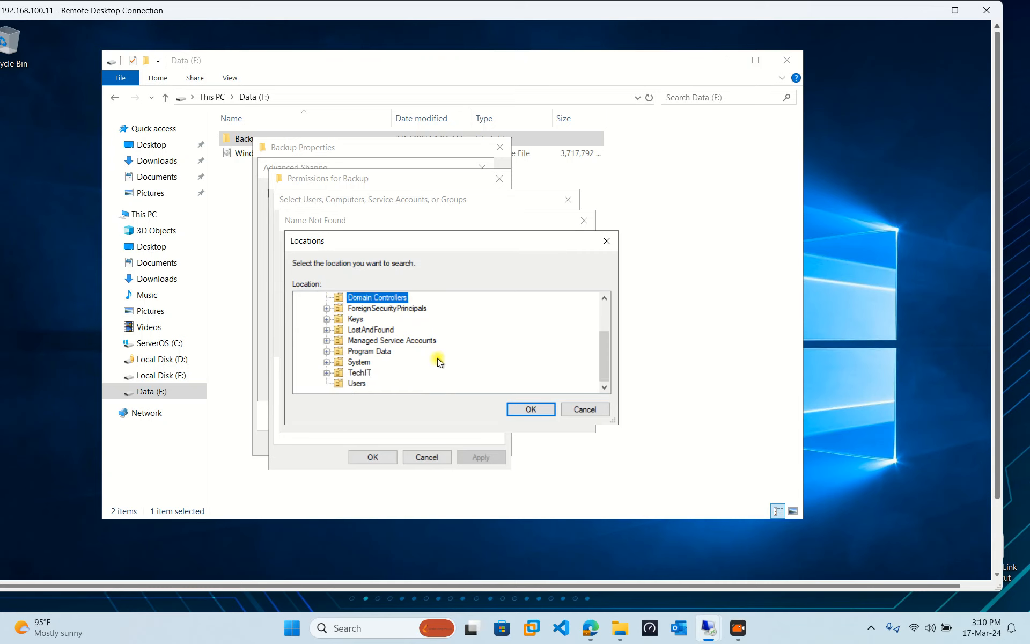
{"action": "left_click", "coordinate": [358, 383]}
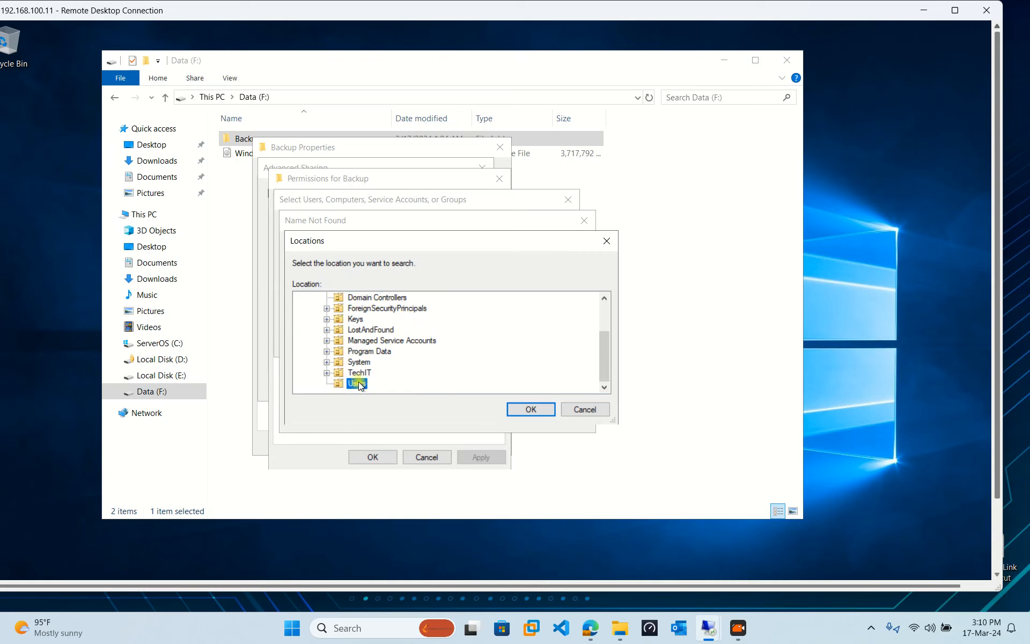
{"action": "left_click", "coordinate": [532, 409]}
{"action": "left_click", "coordinate": [397, 374]}
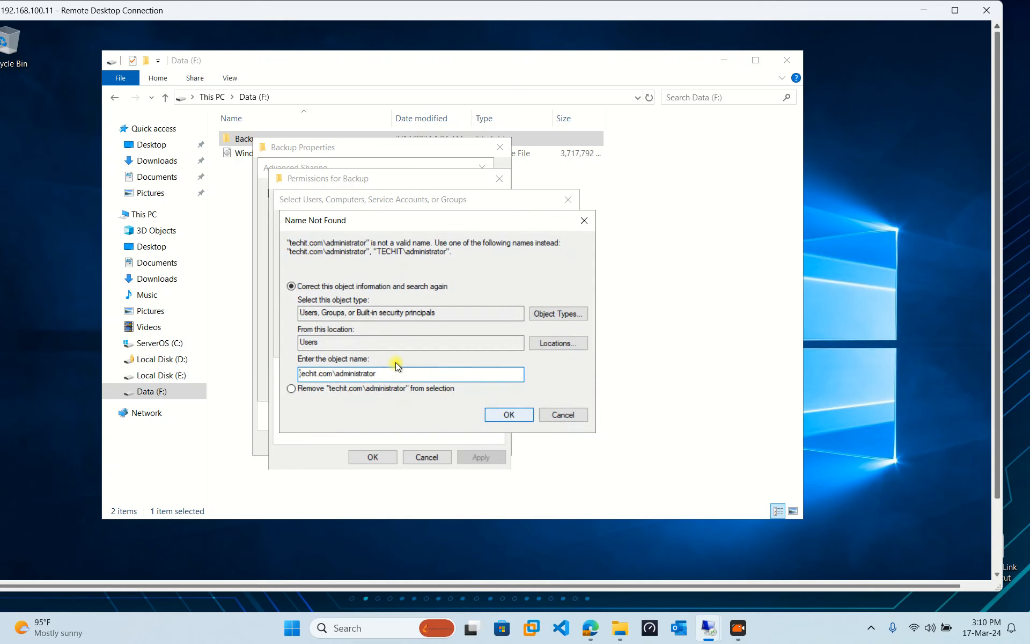
Shorten the domain part of the account name so it resolves, and add Administrators to the share.
{"action": "left_click", "coordinate": [558, 314]}
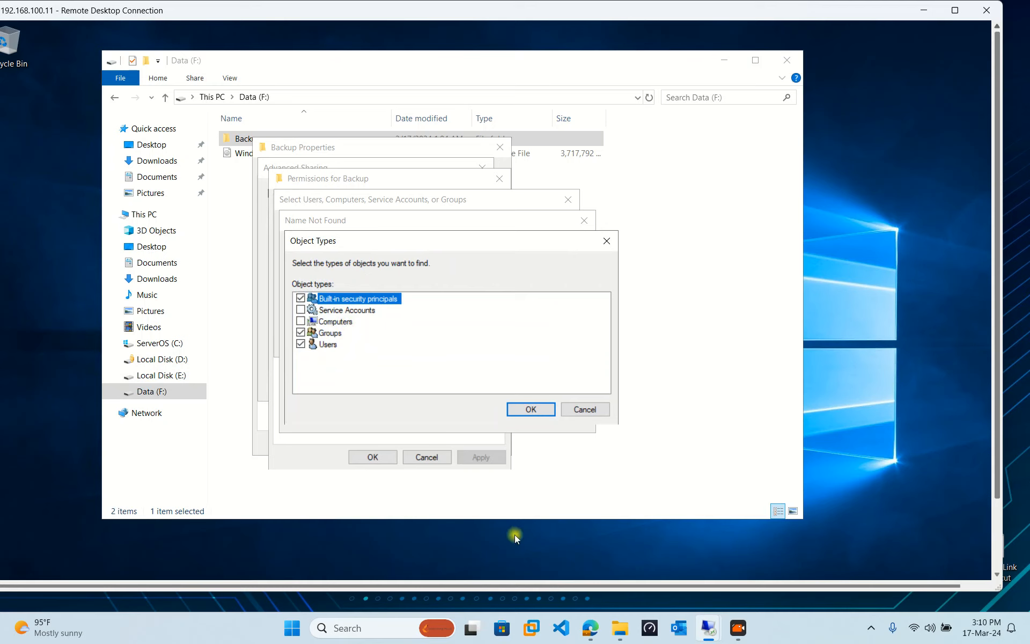
{"action": "left_click", "coordinate": [531, 409]}
{"action": "left_click", "coordinate": [563, 414]}
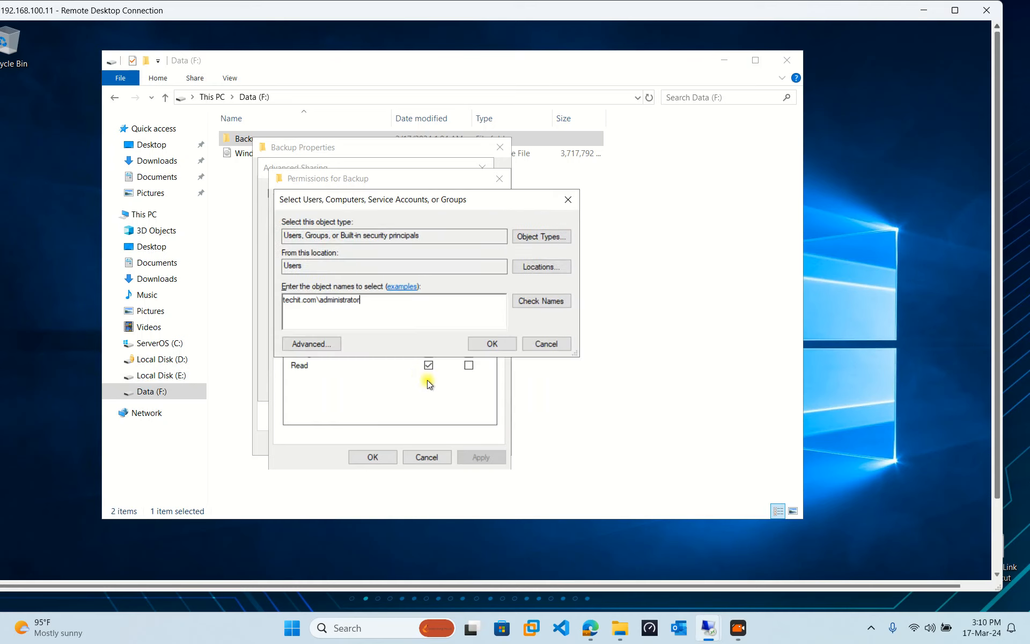
{"action": "left_click", "coordinate": [317, 299]}
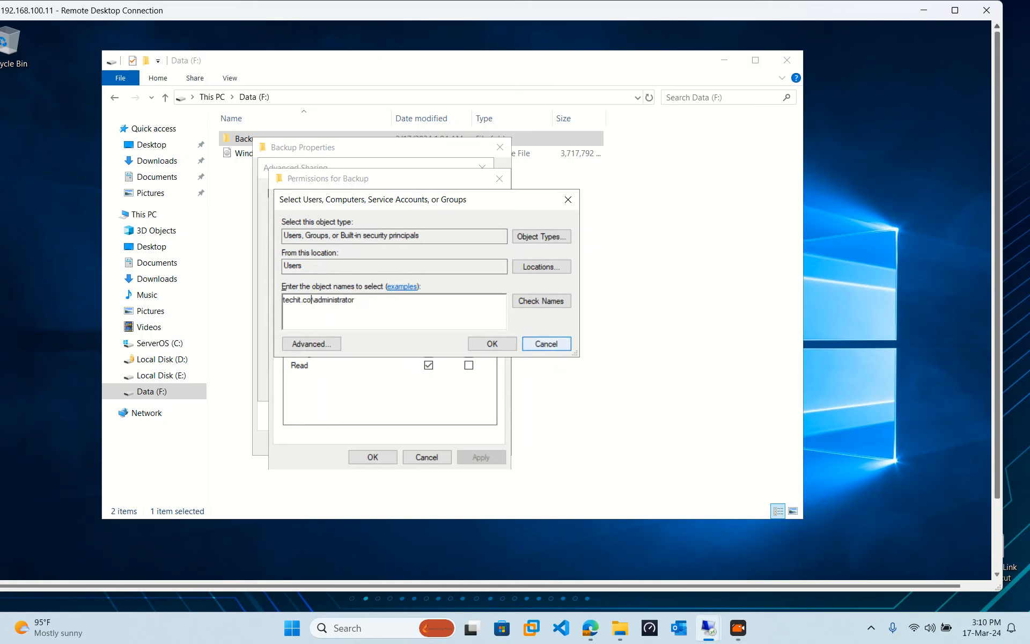
{"action": "key", "text": "BackSpace"}
{"action": "key", "text": "BackSpace"}
{"action": "key", "text": "BackSpace"}
{"action": "key", "text": "BackSpace"}
{"action": "left_click", "coordinate": [538, 301]}
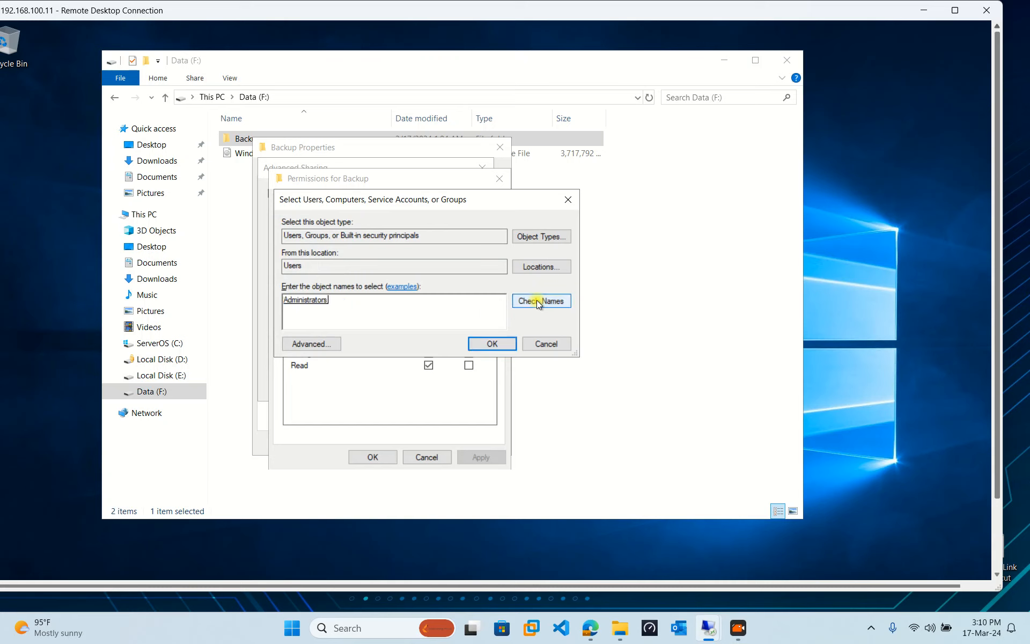
{"action": "left_click", "coordinate": [492, 344]}
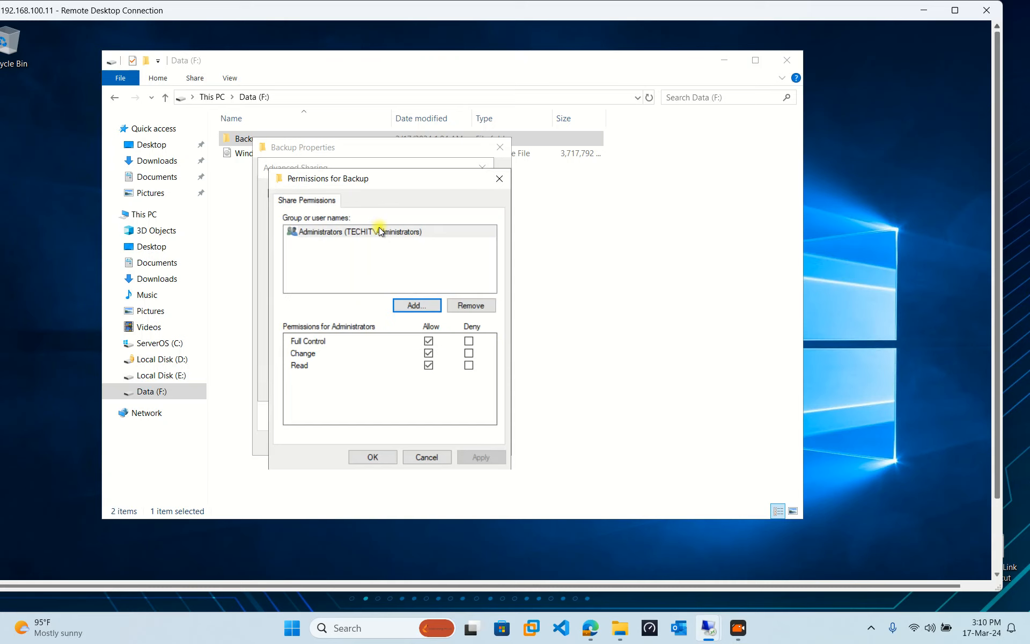
Confirm the Administrators share permissions and close Advanced Sharing and Backup Properties.
{"action": "left_click", "coordinate": [318, 232]}
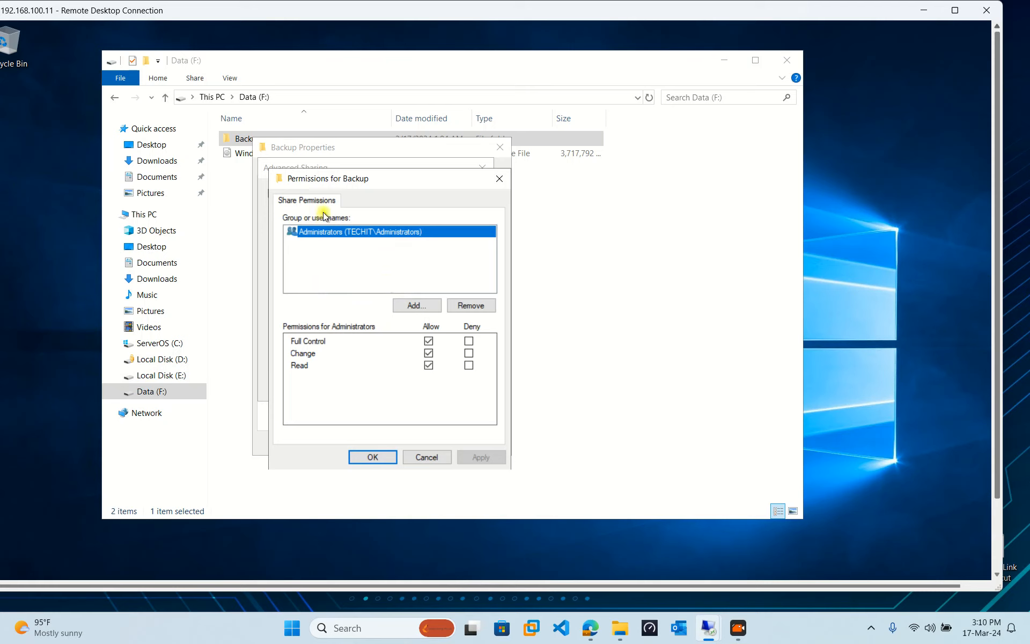
{"action": "left_click", "coordinate": [372, 458]}
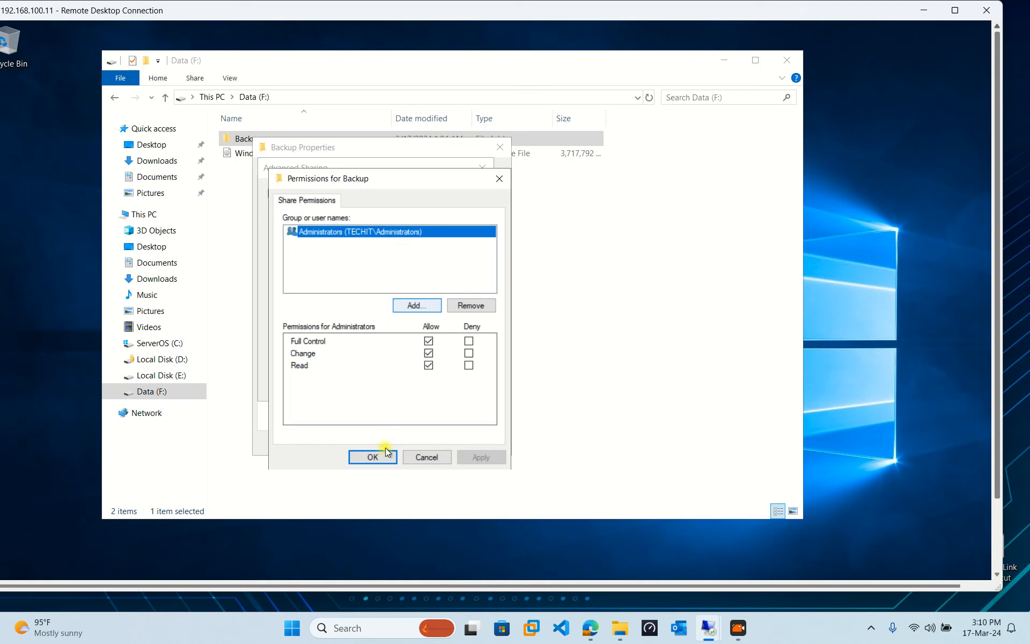
{"action": "left_click", "coordinate": [377, 457]}
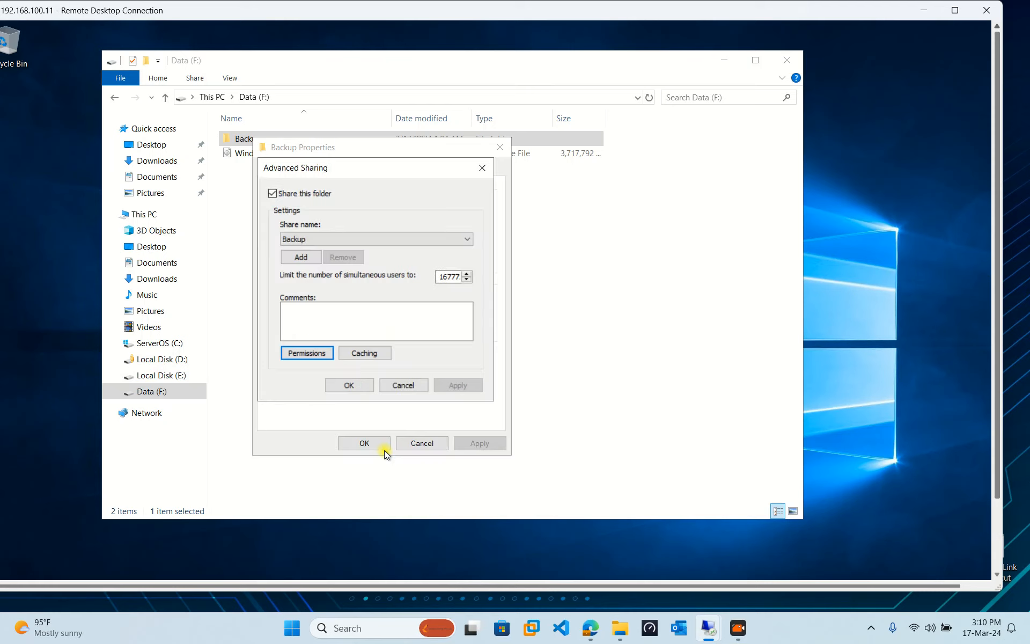
{"action": "left_click", "coordinate": [348, 385]}
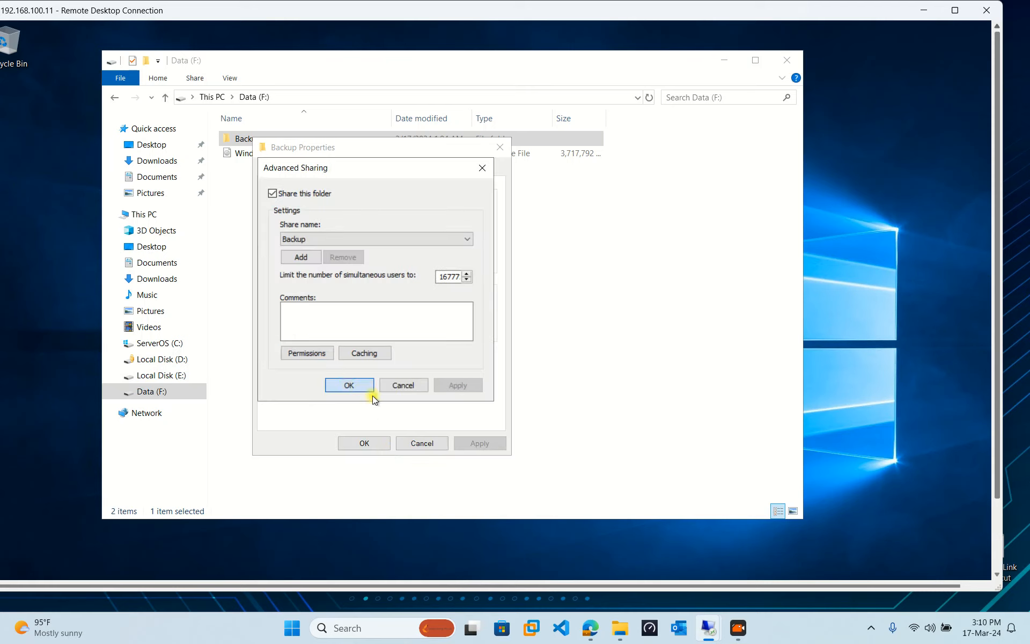
{"action": "left_click", "coordinate": [354, 443]}
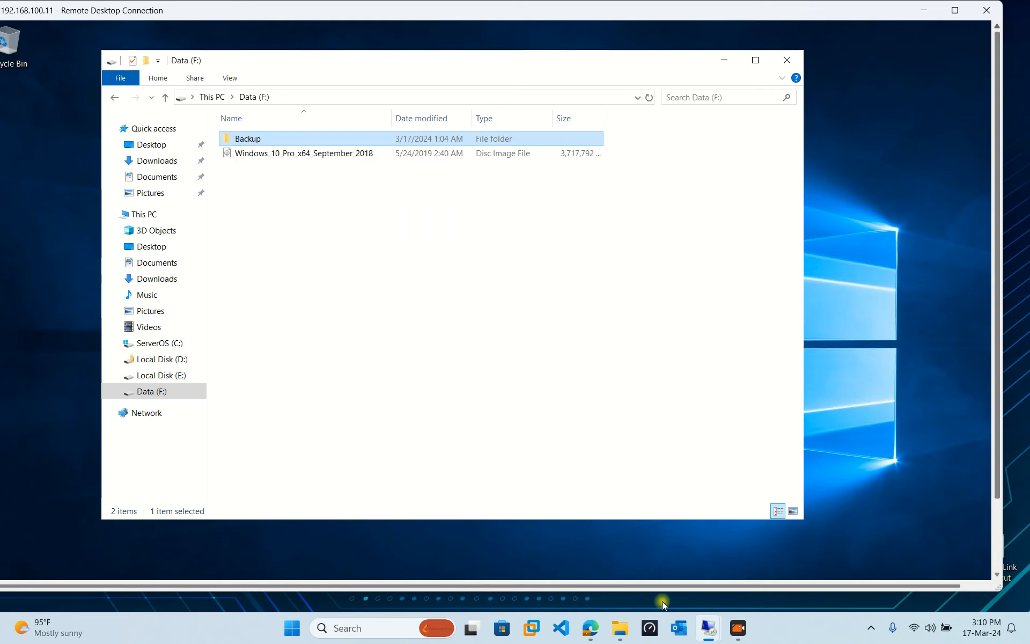
Switch to the 192.168.100.10 session and submit techit.com\administrator credentials for the schedule.
{"action": "mouse_move", "coordinate": [707, 627]}
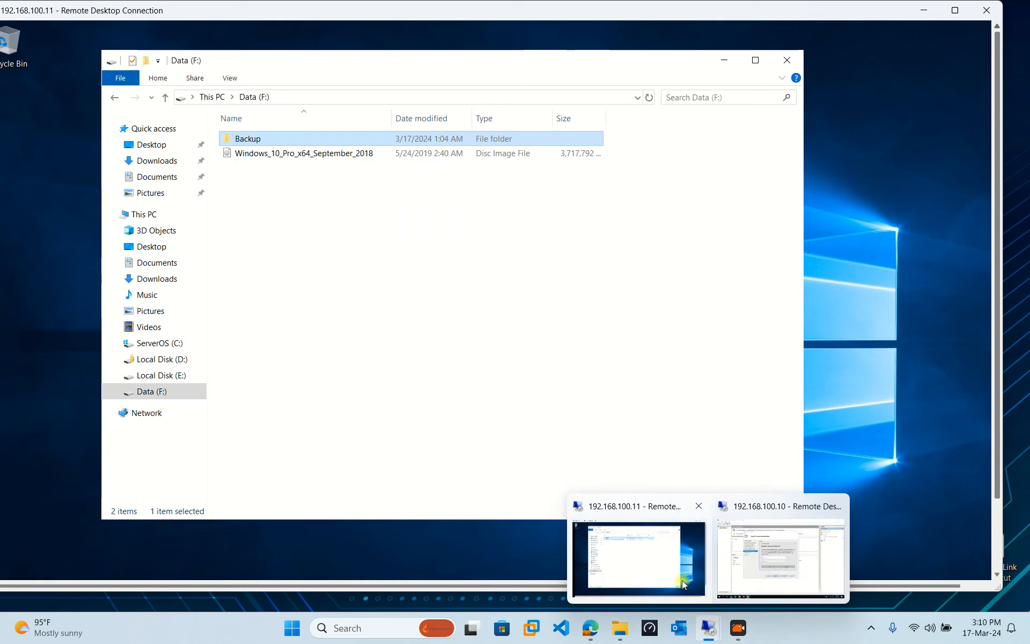
{"action": "left_click", "coordinate": [808, 570]}
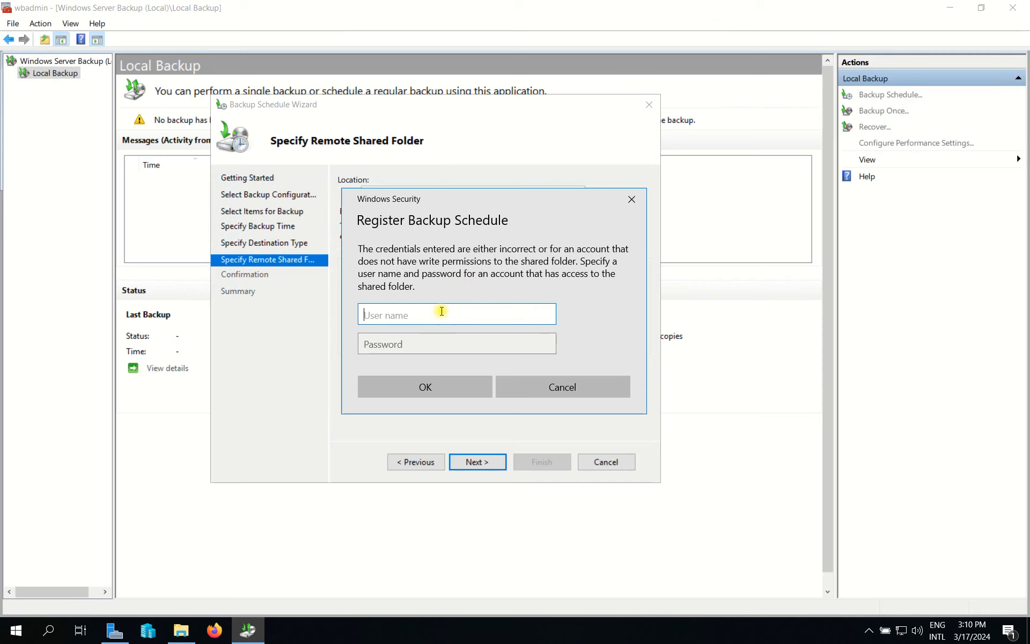
{"action": "type", "text": "te"}
{"action": "key", "text": "BackSpace"}
{"action": "key", "text": "BackSpace"}
{"action": "type", "text": "t"}
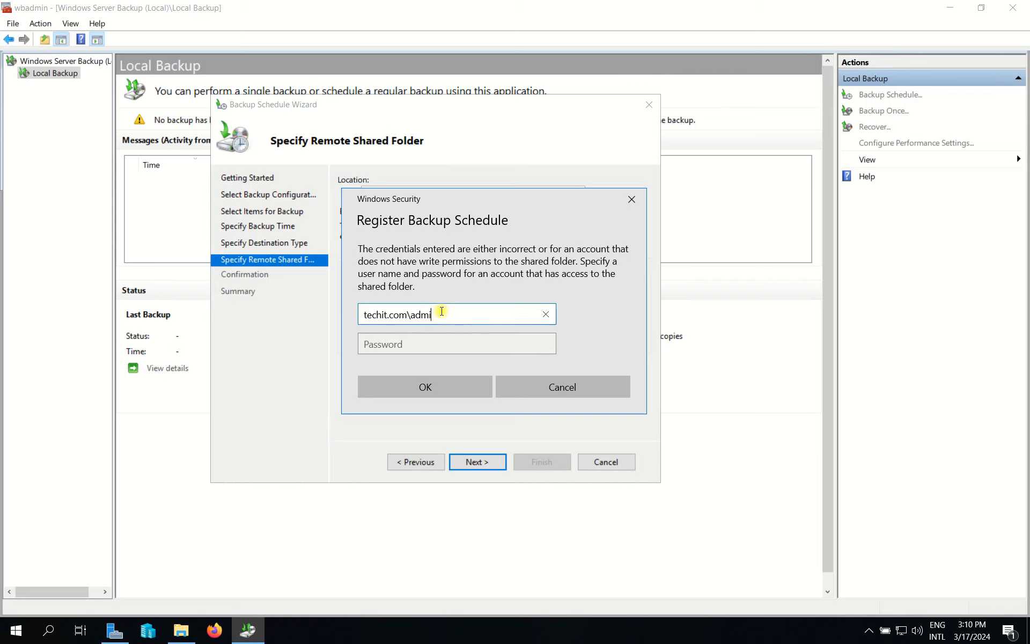
{"action": "type", "text": "echit.com\\administrator"}
{"action": "key", "text": "Tab"}
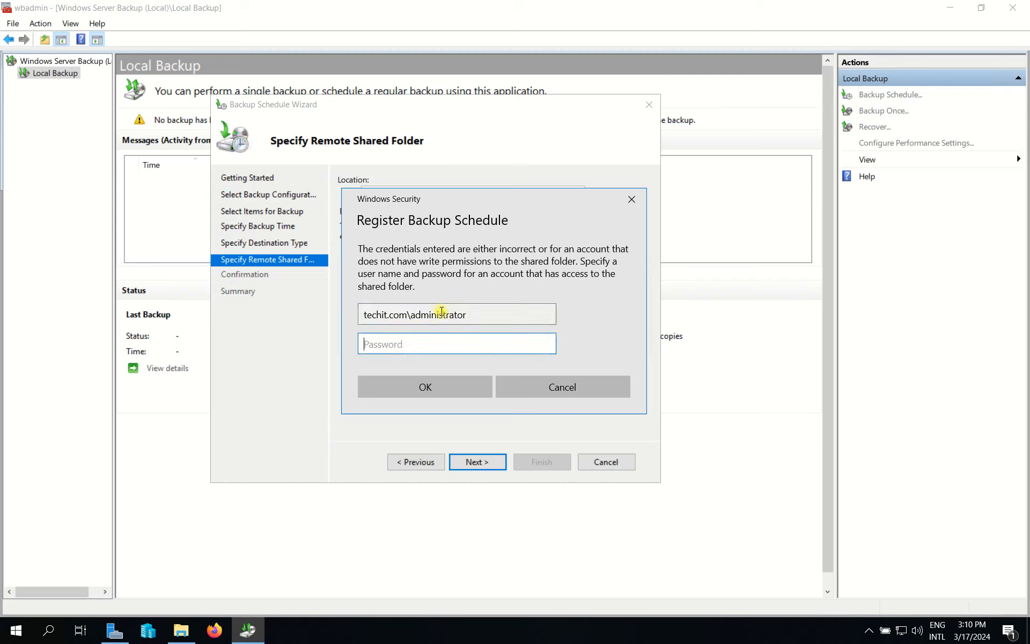
{"action": "type", "text": "•"}
{"action": "left_click", "coordinate": [467, 395]}
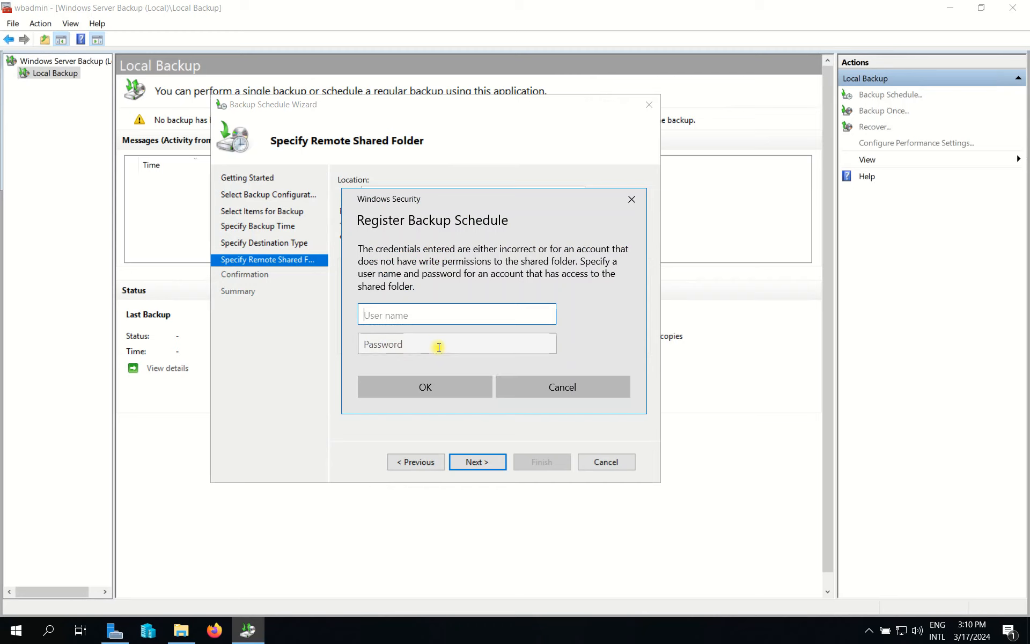
Retry registration with the administrator user name and password.
{"action": "type", "text": "administrator"}
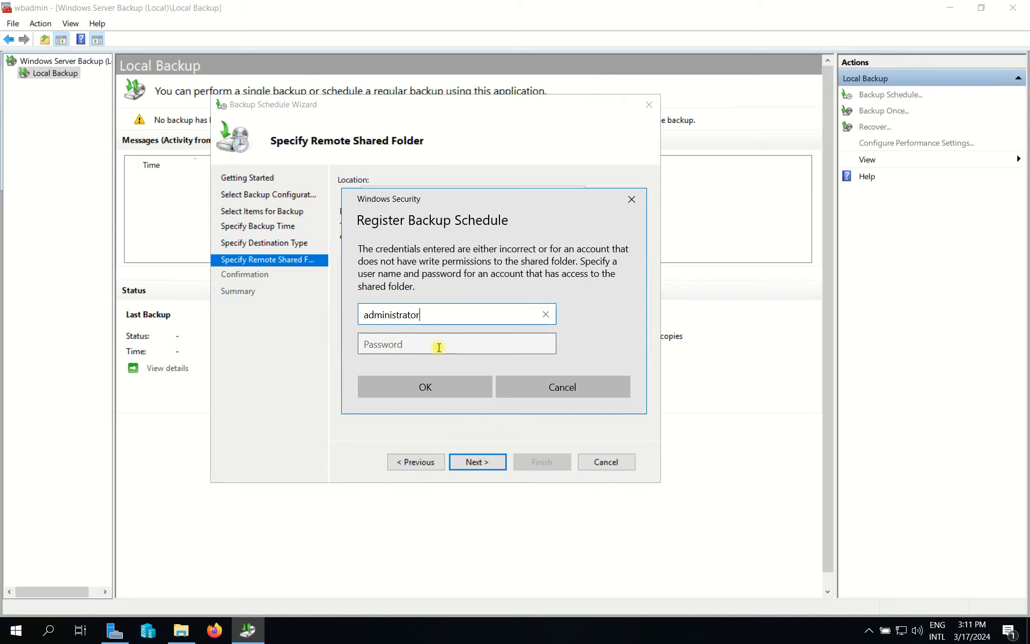
{"action": "left_click", "coordinate": [438, 347]}
{"action": "type", "text": "P"}
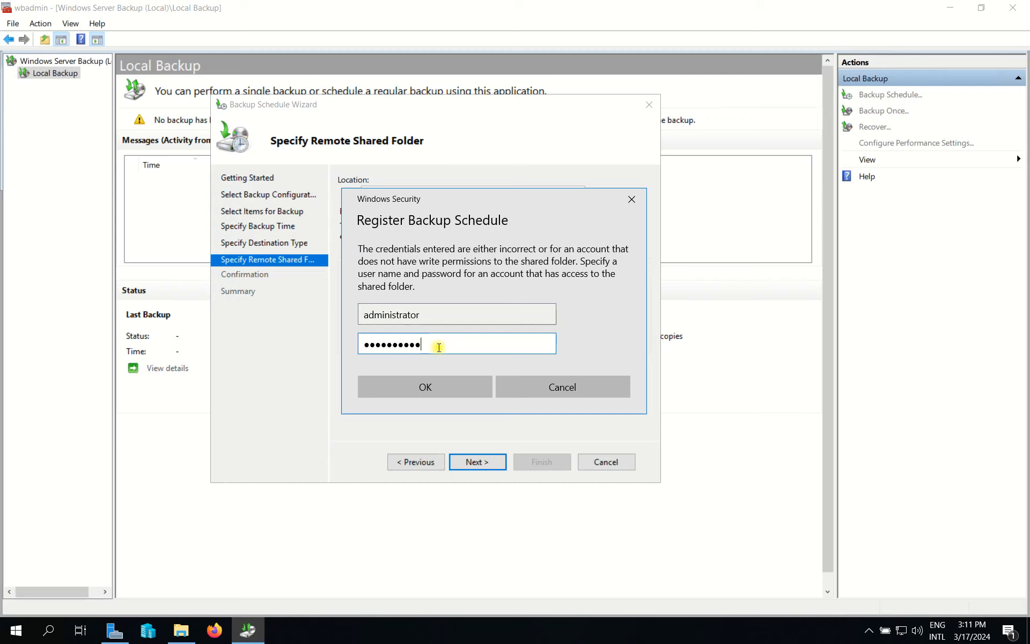
{"action": "left_click", "coordinate": [428, 379]}
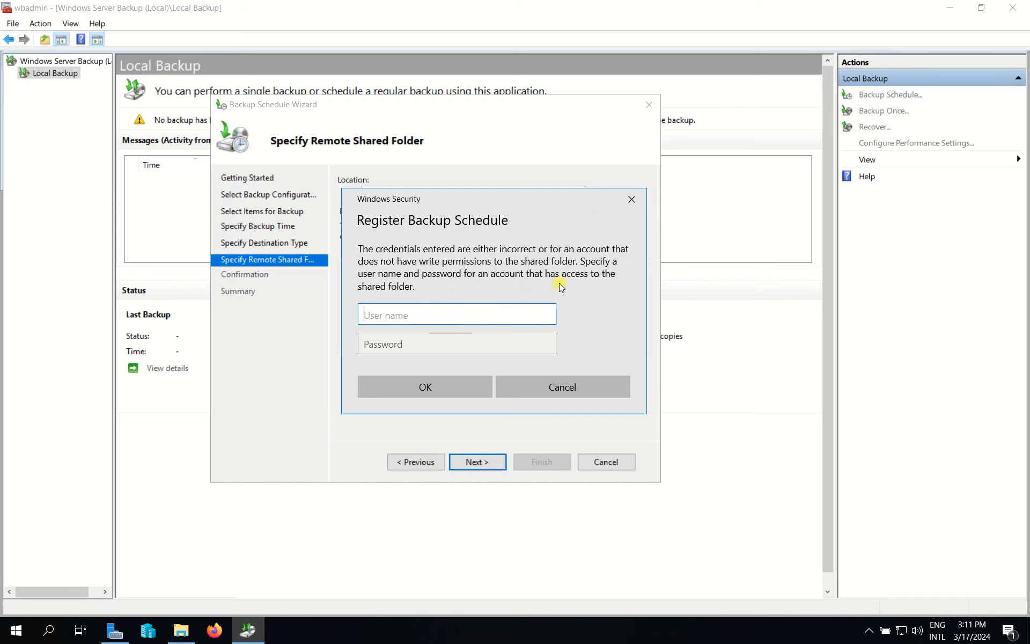
Dismiss the credentials prompt and open the current shared folder path from the Run box.
{"action": "left_click", "coordinate": [631, 208]}
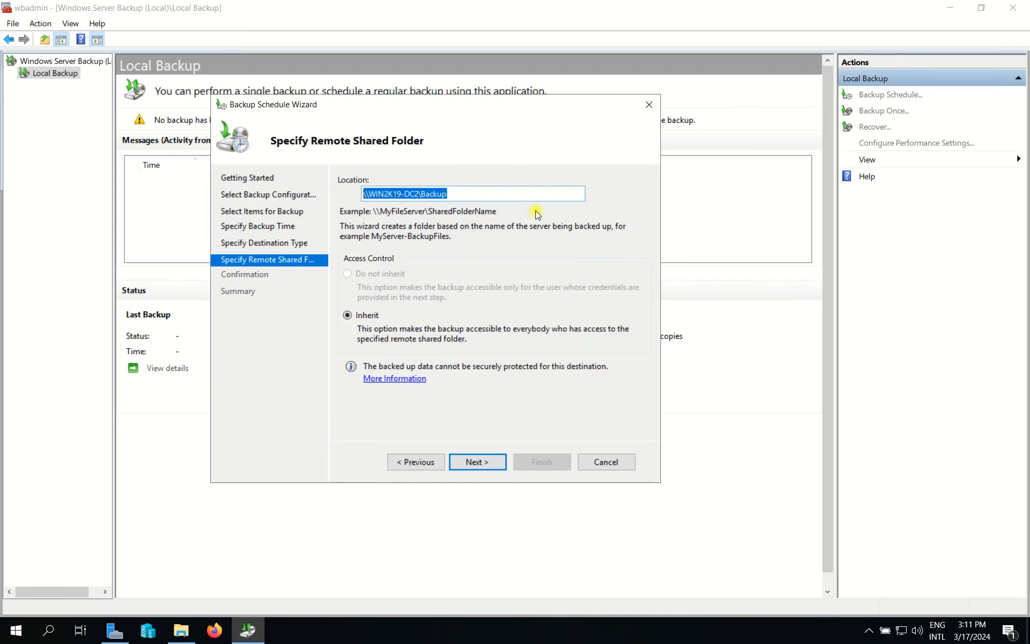
{"action": "left_click_drag", "start_coordinate": [474, 194], "coordinate": [304, 199]}
{"action": "key", "text": "ctrl+c"}
{"action": "key", "text": "super+r"}
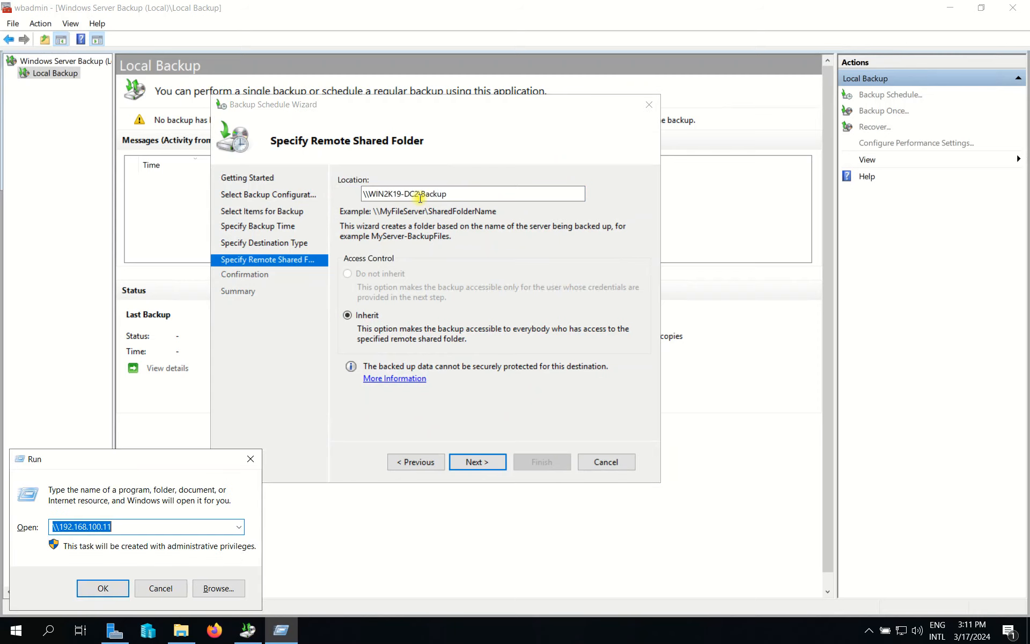
{"action": "key", "text": "ctrl+v"}
{"action": "key", "text": "Return"}
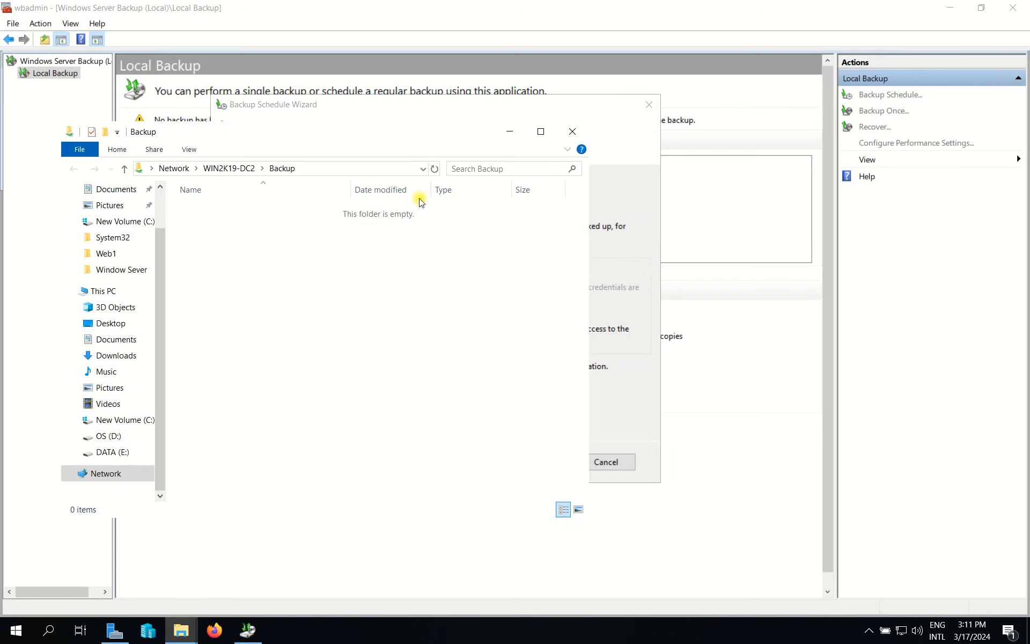
{"action": "left_click", "coordinate": [321, 169]}
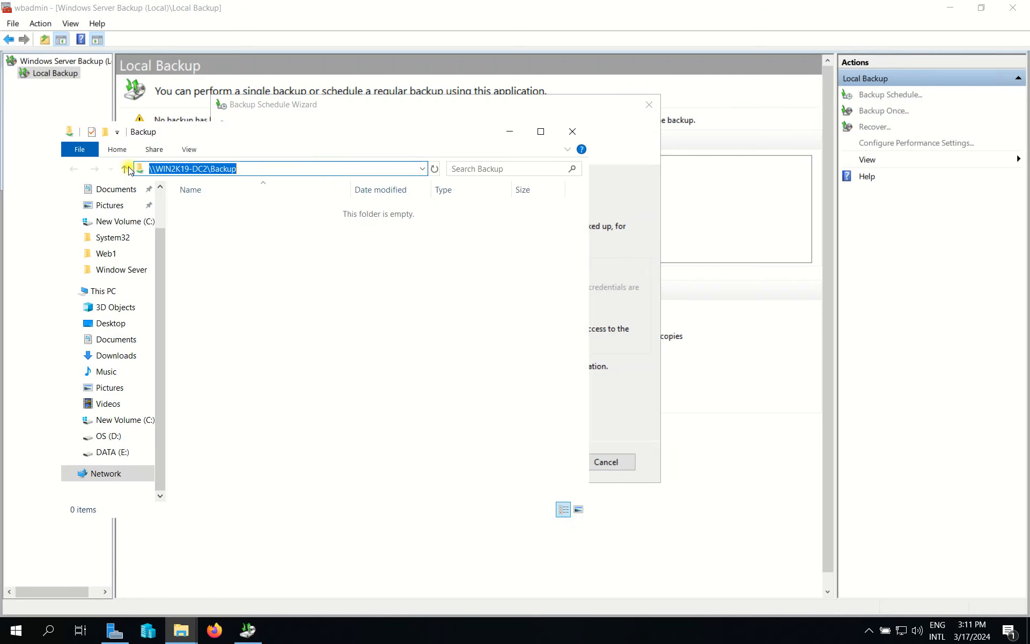
{"action": "left_click", "coordinate": [572, 132]}
Open \\192.168.100.11 from the Run history and enter its Backup share.
{"action": "key", "text": "super+r"}
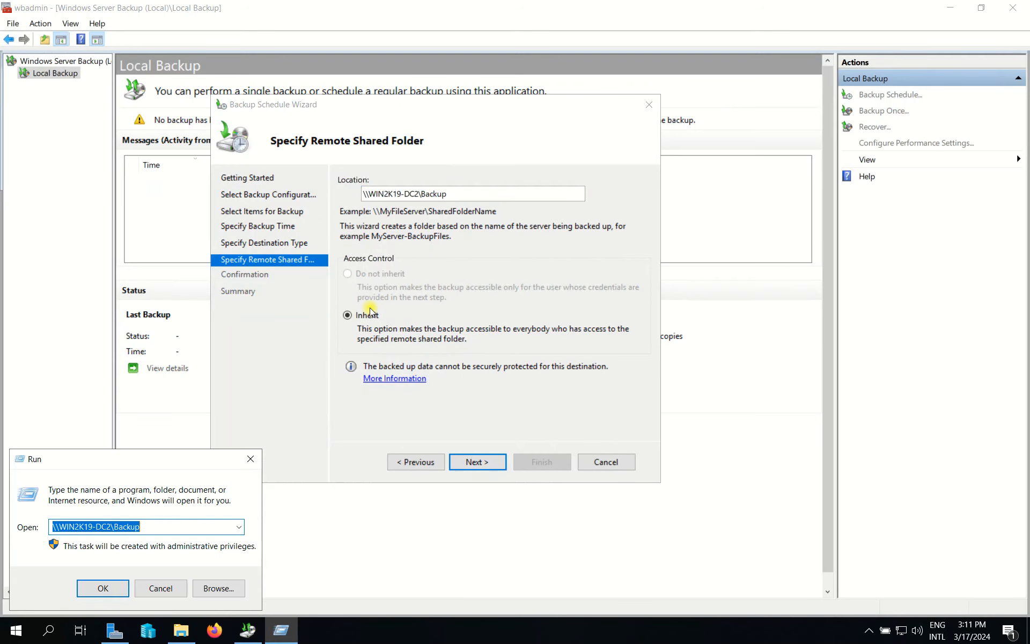
{"action": "left_click", "coordinate": [237, 527]}
{"action": "left_click", "coordinate": [155, 552]}
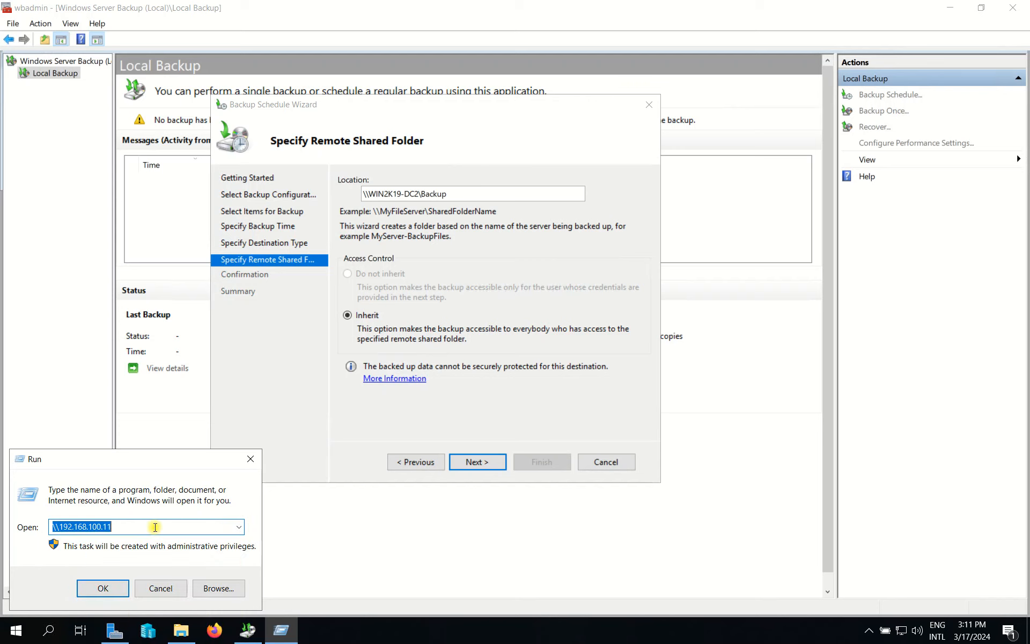
{"action": "key", "text": "Return"}
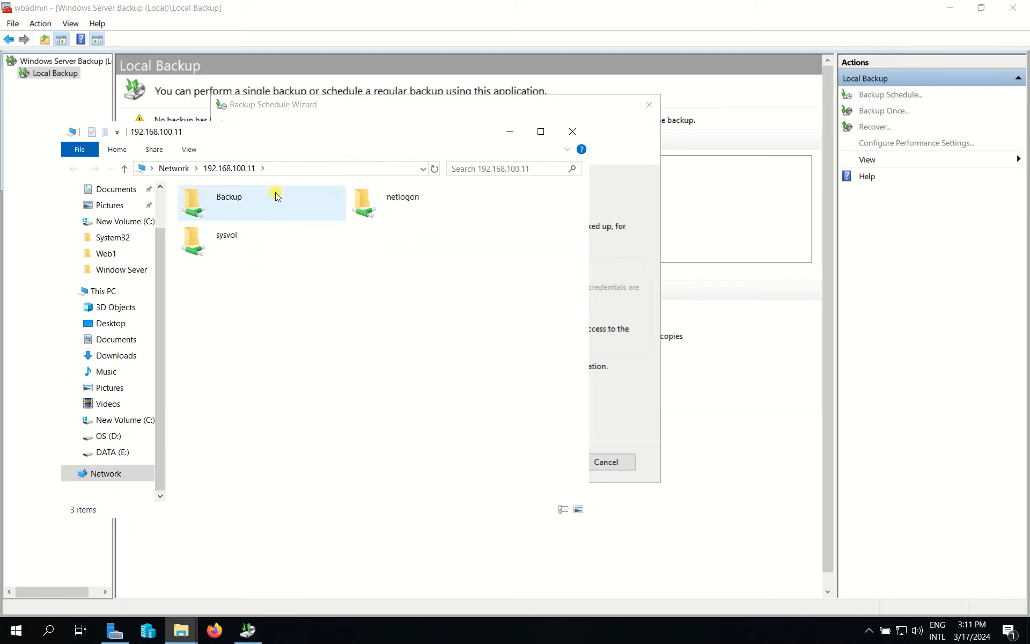
{"action": "double_click", "coordinate": [275, 192]}
{"action": "left_click", "coordinate": [334, 169]}
Copy the Backup share's network path and make it the wizard's shared folder location.
{"action": "right_click", "coordinate": [193, 171]}
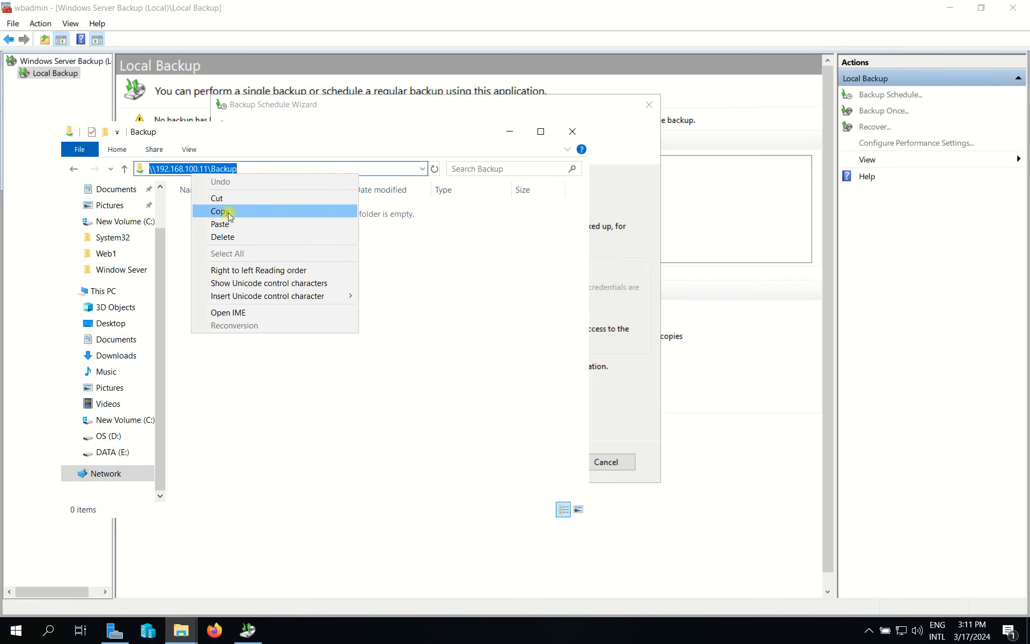
{"action": "left_click", "coordinate": [228, 213]}
{"action": "left_click", "coordinate": [573, 132]}
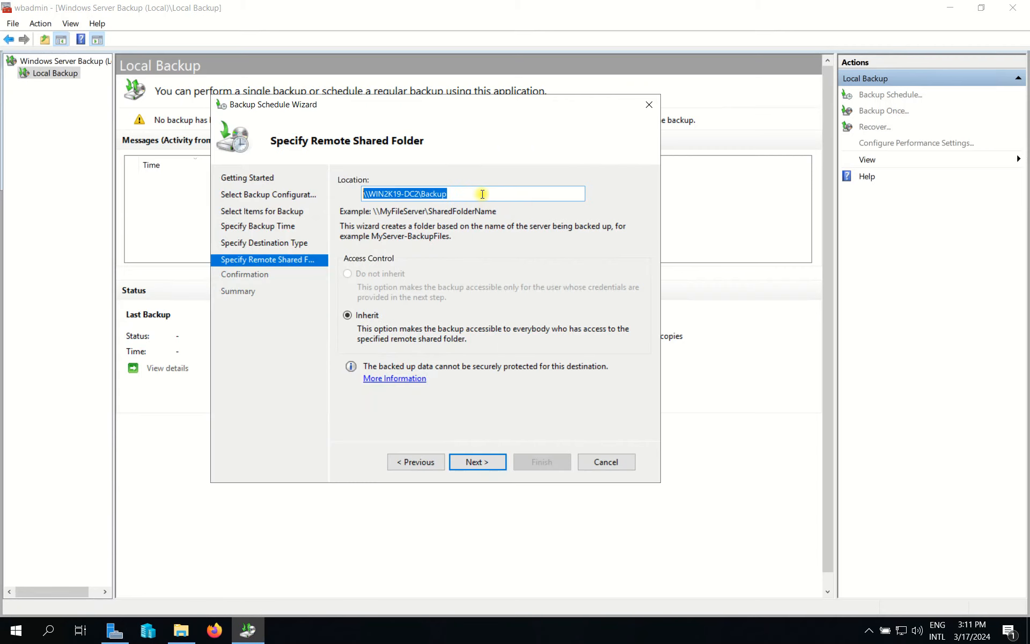
{"action": "key", "text": "BackSpace"}
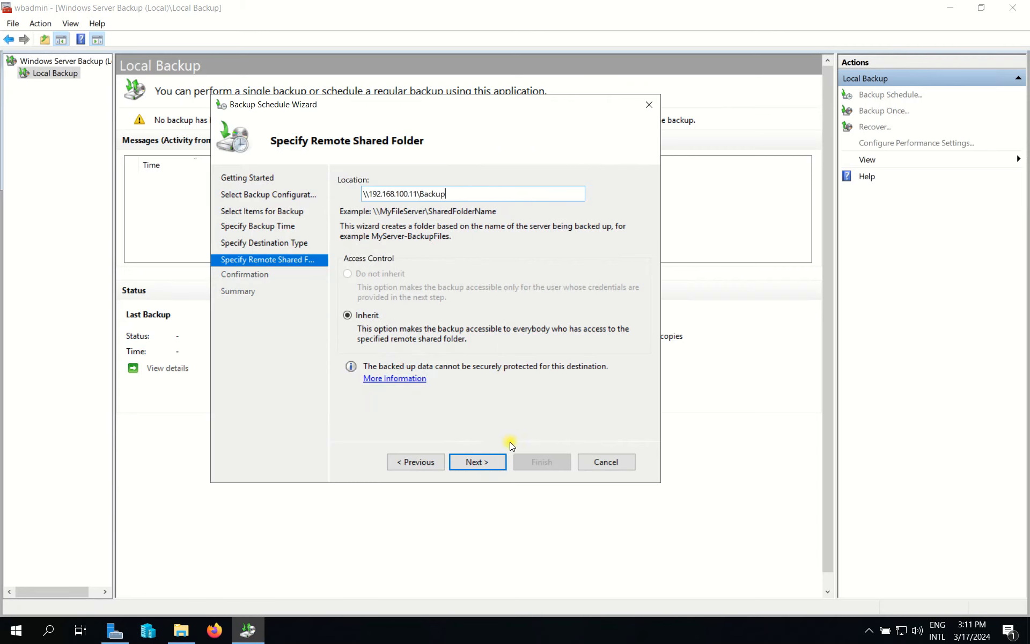
{"action": "left_click", "coordinate": [485, 461]}
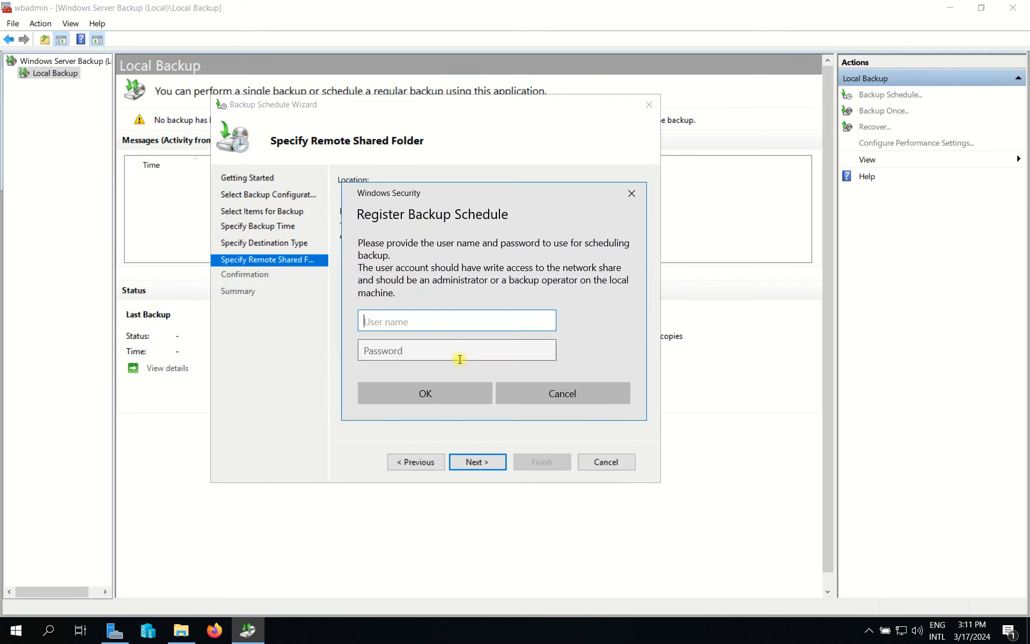
Submit techit.com\administrator with the account password, then dismiss the rejected-credentials prompt.
{"action": "type", "text": "techit.com\\administrator"}
{"action": "key", "text": "Tab"}
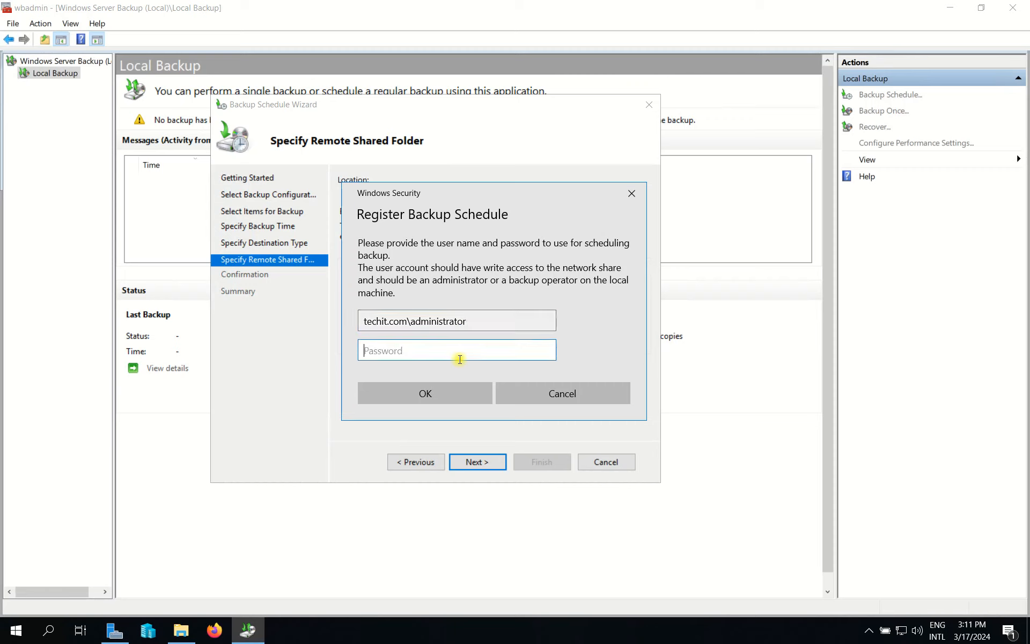
{"action": "type", "text": "•••••••"}
{"action": "left_click_drag", "start_coordinate": [460, 359], "coordinate": [349, 347]}
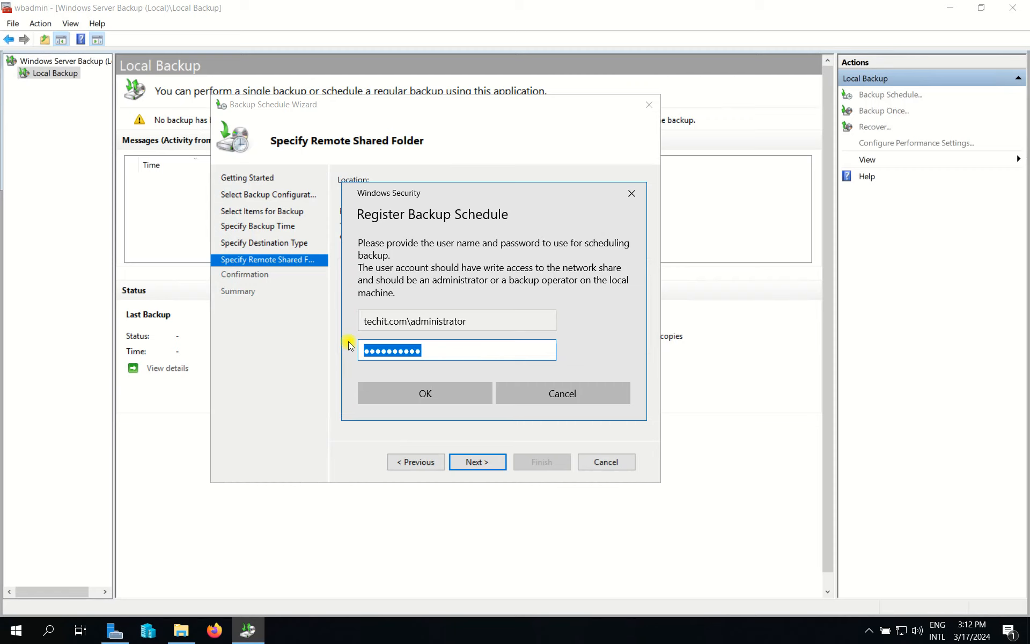
{"action": "type", "text": "•••••"}
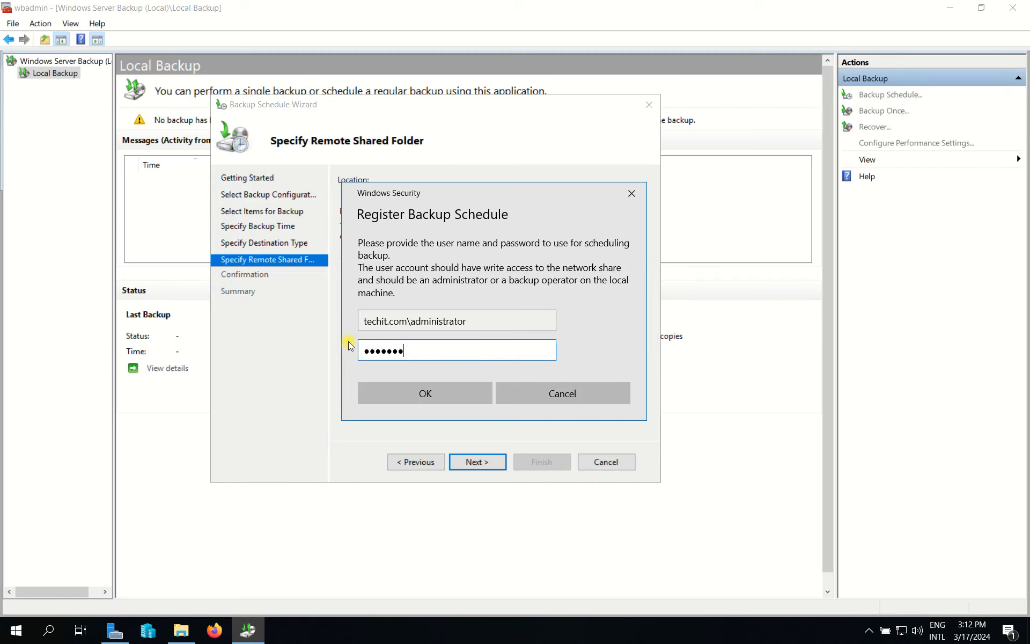
{"action": "left_click", "coordinate": [412, 401]}
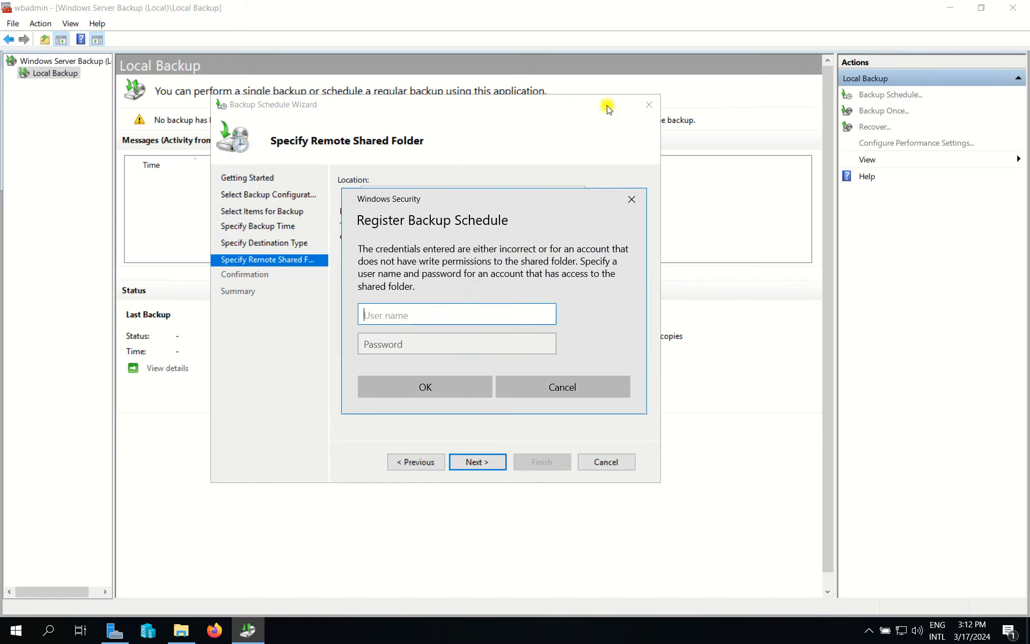
{"action": "left_click", "coordinate": [631, 199]}
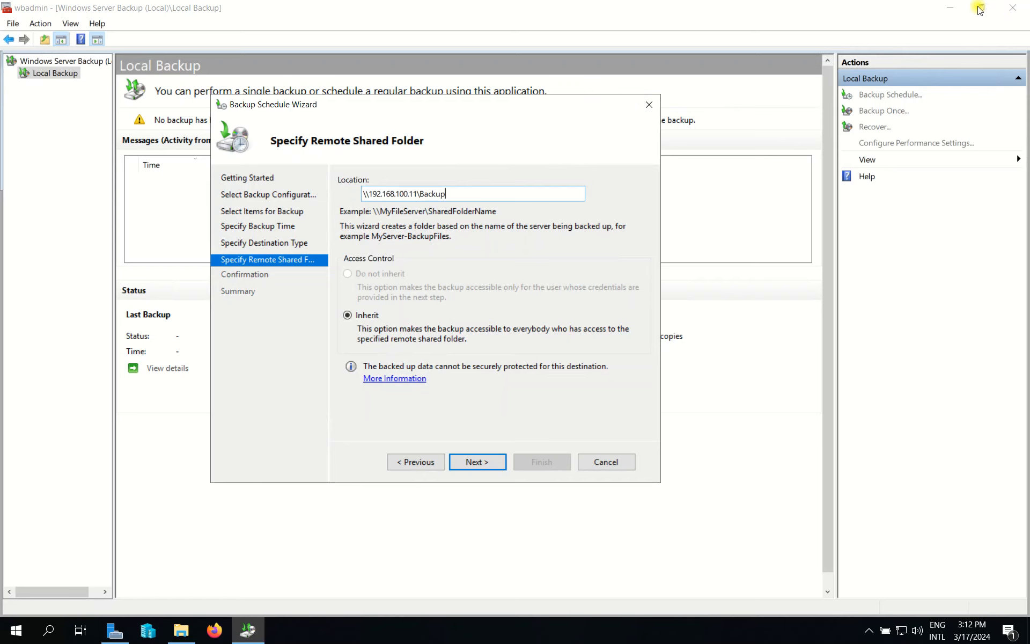
Re-enter the credentials as techit.com\tadministrator with the account password and submit them.
{"action": "left_click", "coordinate": [976, 8]}
{"action": "left_click", "coordinate": [670, 6]}
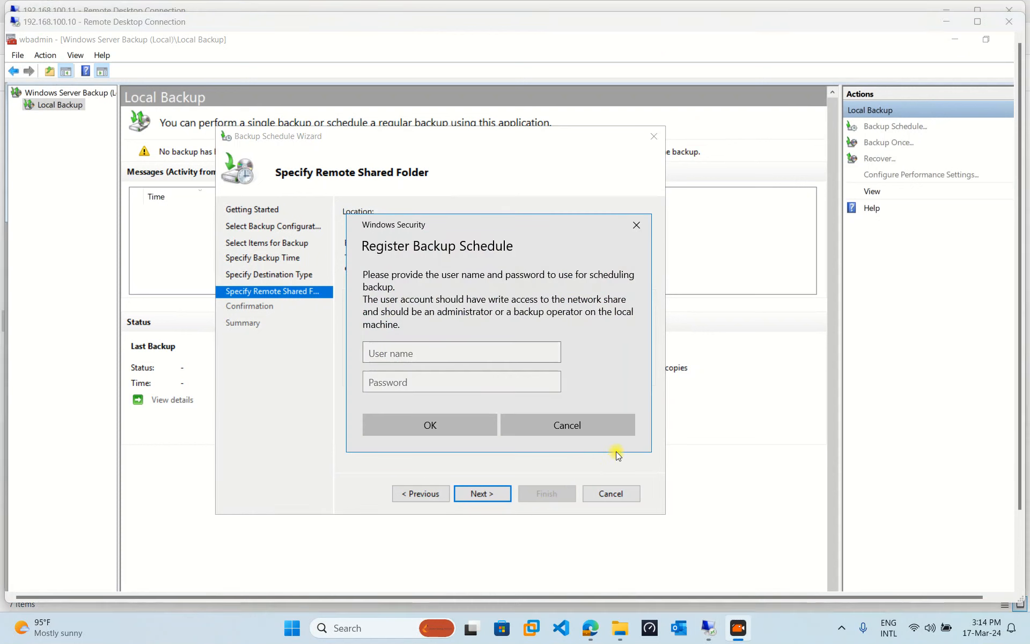
{"action": "left_click", "coordinate": [606, 461]}
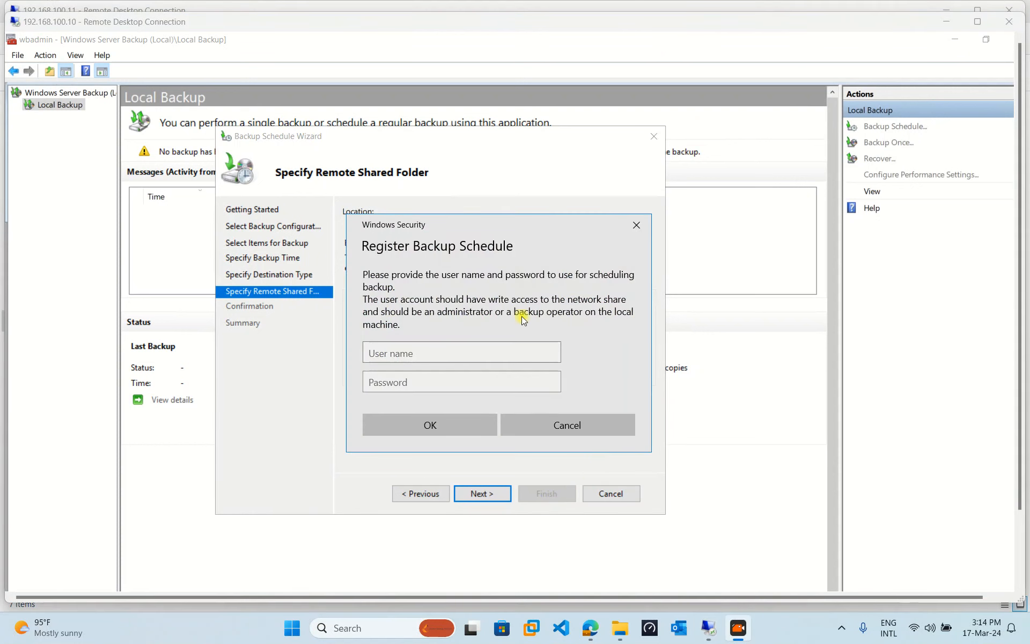
{"action": "left_click", "coordinate": [417, 350]}
{"action": "left_click", "coordinate": [417, 350]}
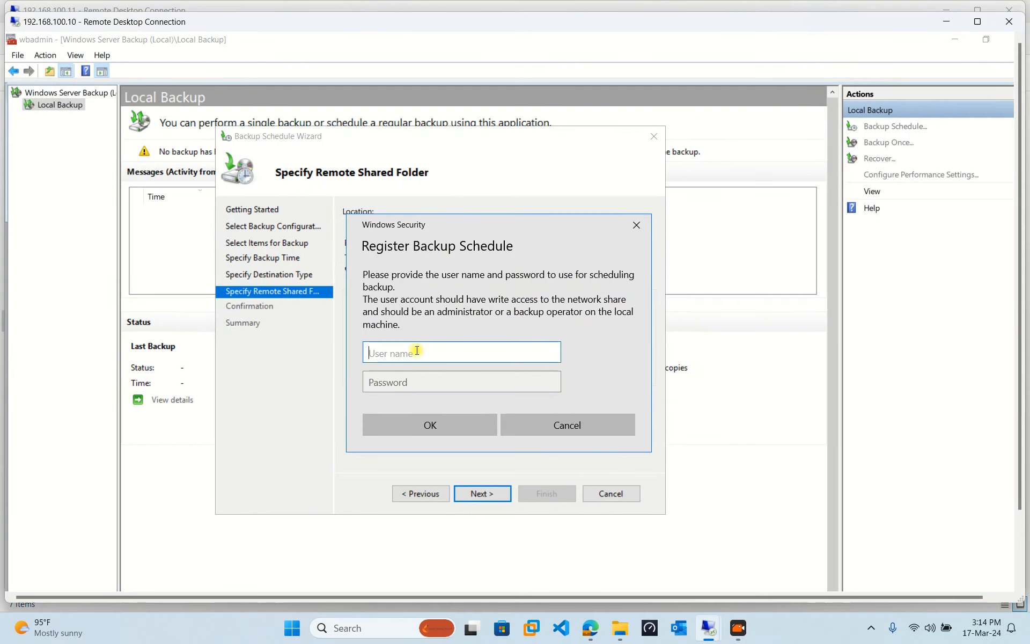
{"action": "type", "text": "techit.com\\Itadministrator"}
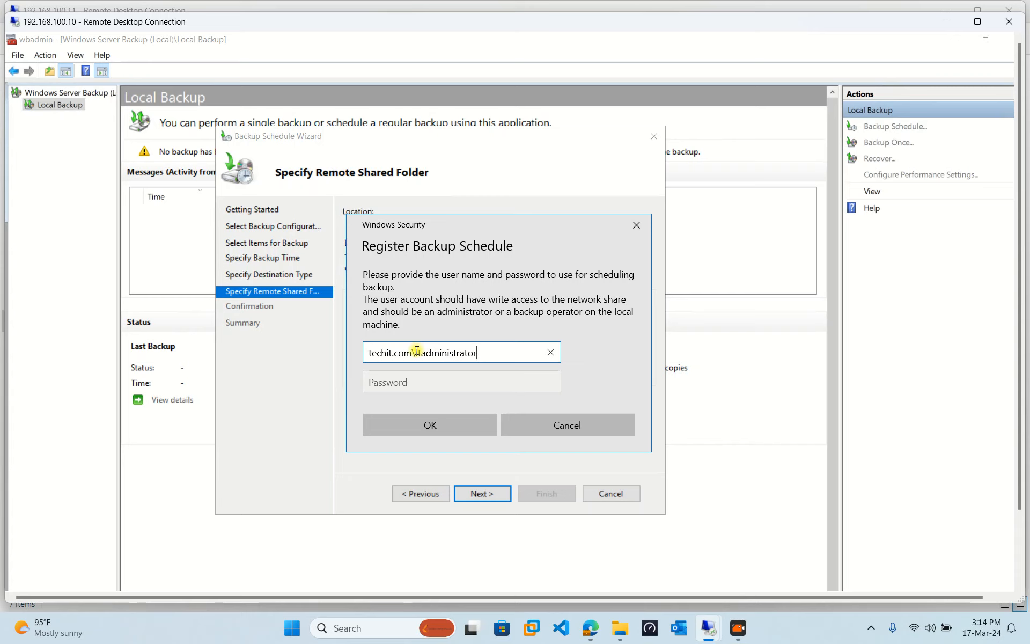
{"action": "key", "text": "Tab"}
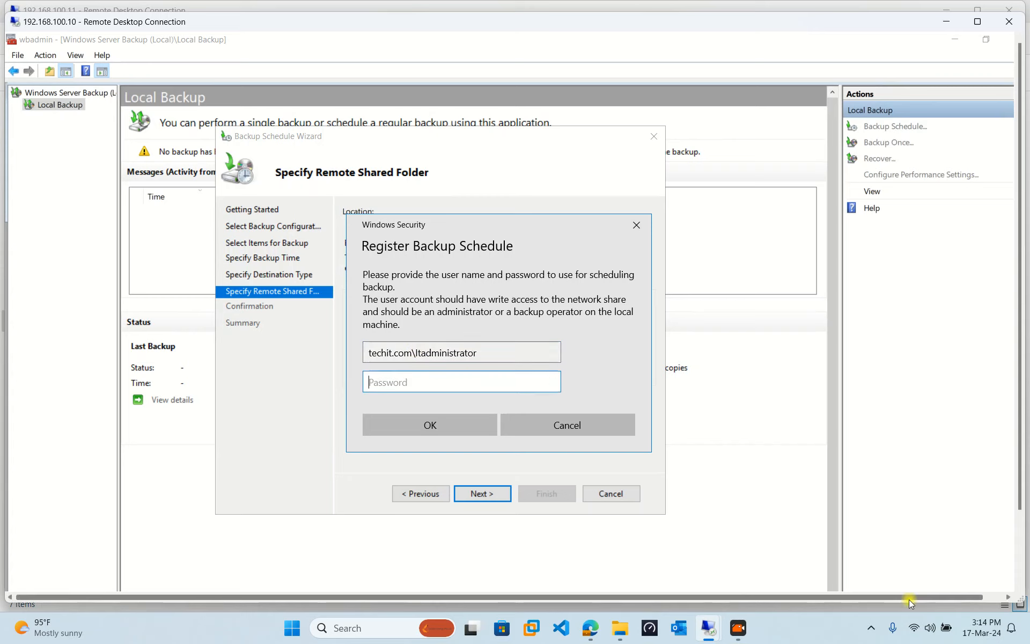
{"action": "type", "text": "Pa$$w0rd●●"}
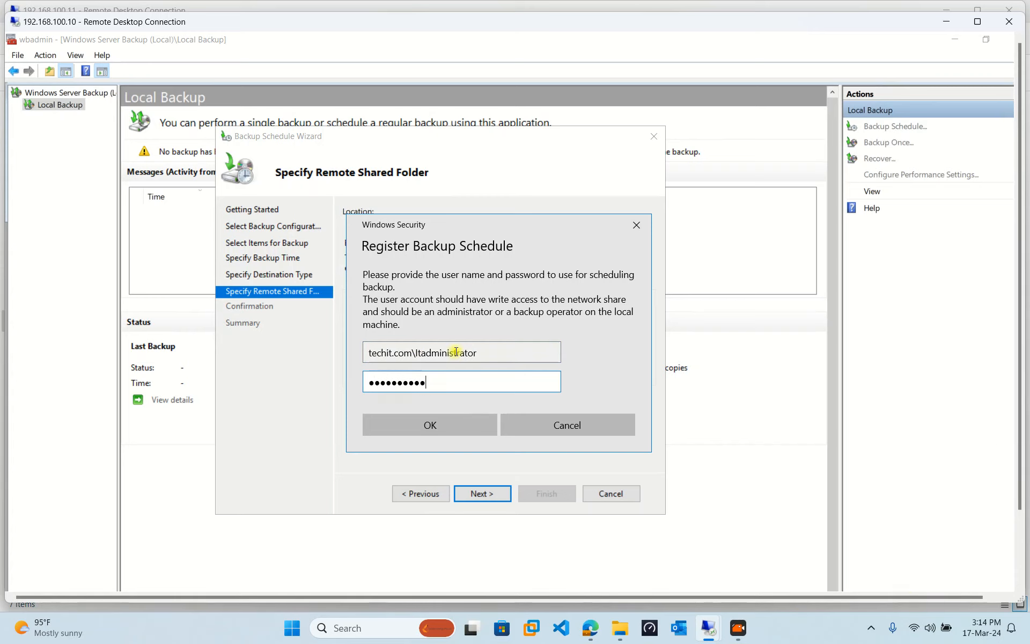
{"action": "left_click_drag", "start_coordinate": [420, 352], "coordinate": [370, 352]}
{"action": "left_click", "coordinate": [476, 354]}
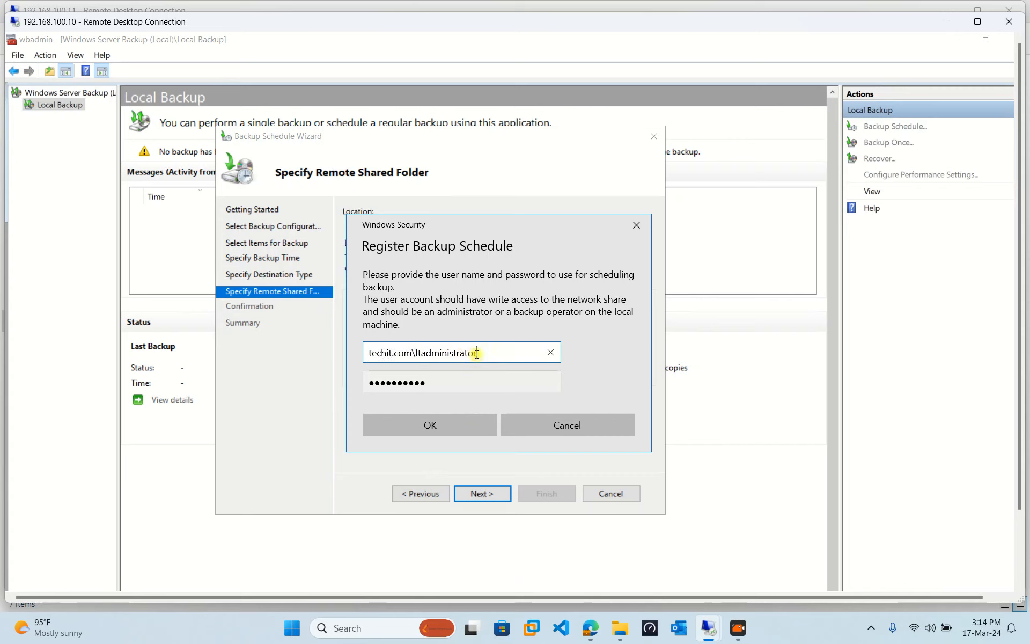
{"action": "left_click", "coordinate": [452, 430]}
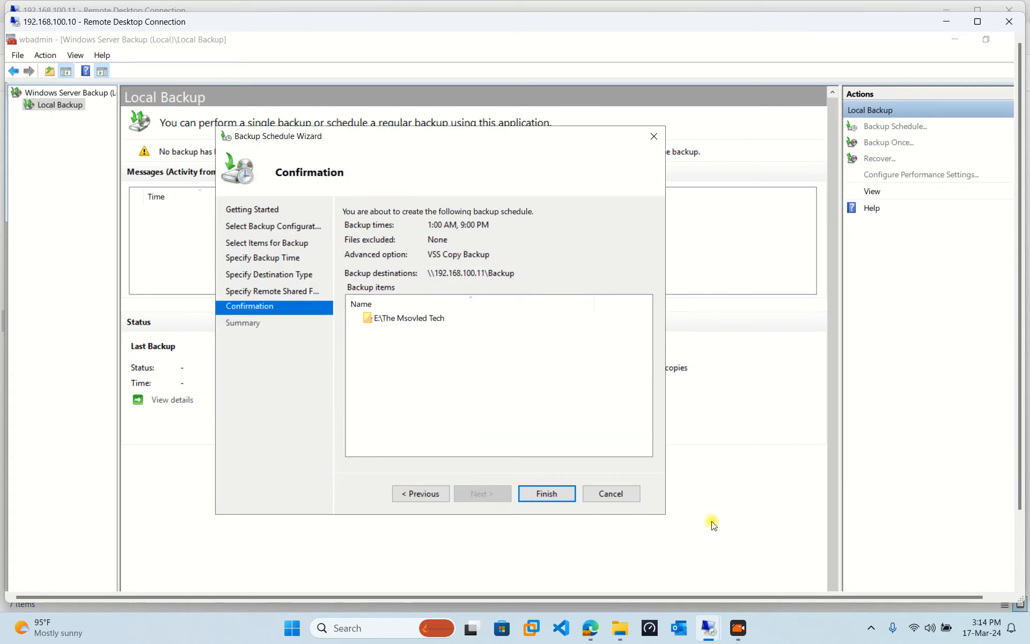
Finish the wizard to create the 1:00 AM and 9:00 PM schedule, then close it.
{"action": "left_click", "coordinate": [405, 318]}
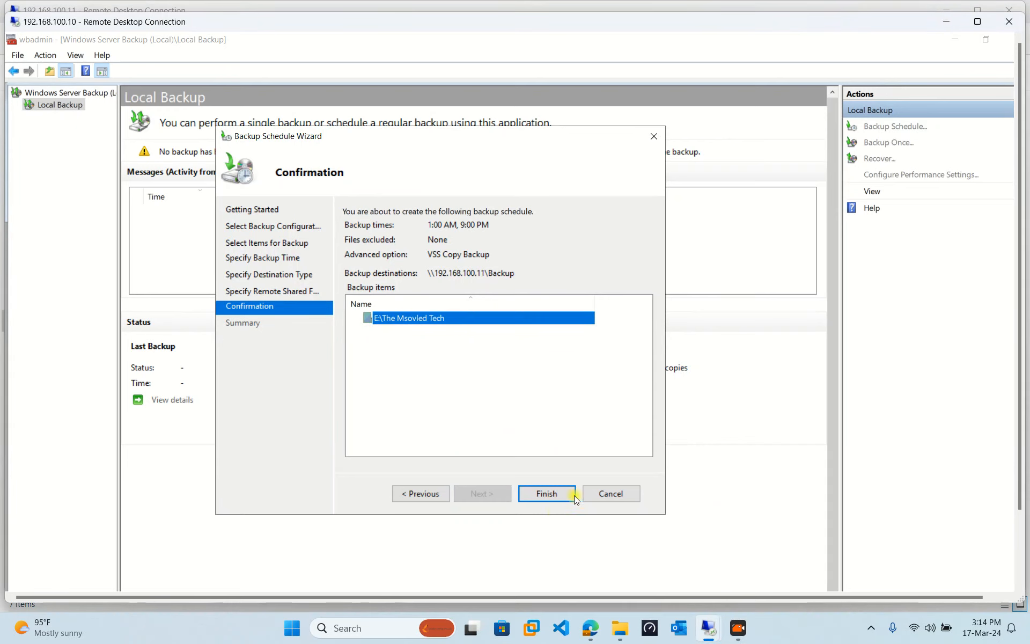
{"action": "left_click", "coordinate": [547, 488]}
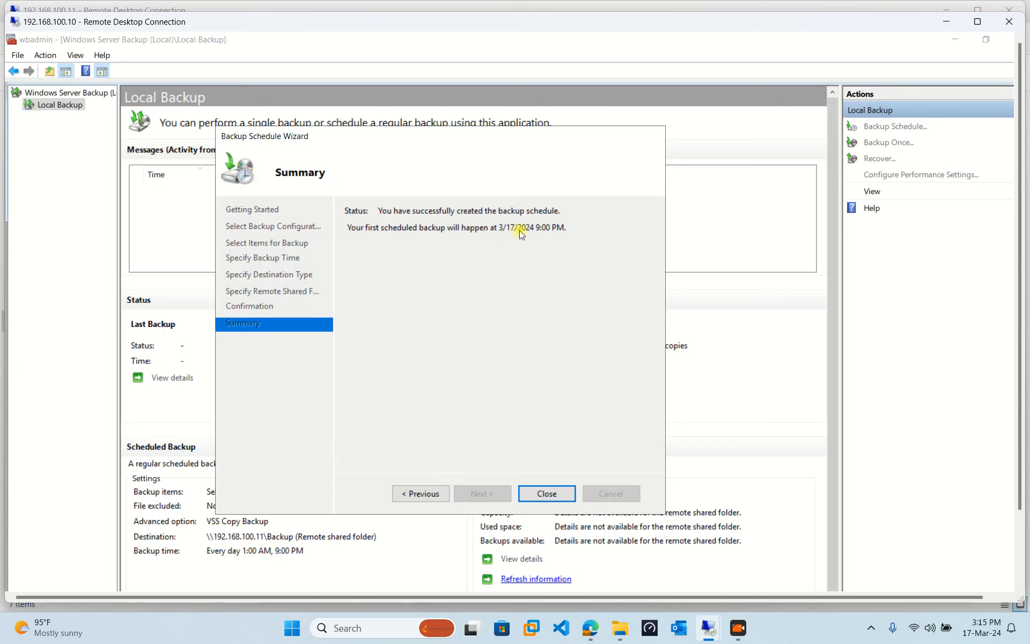
{"action": "left_click", "coordinate": [560, 494]}
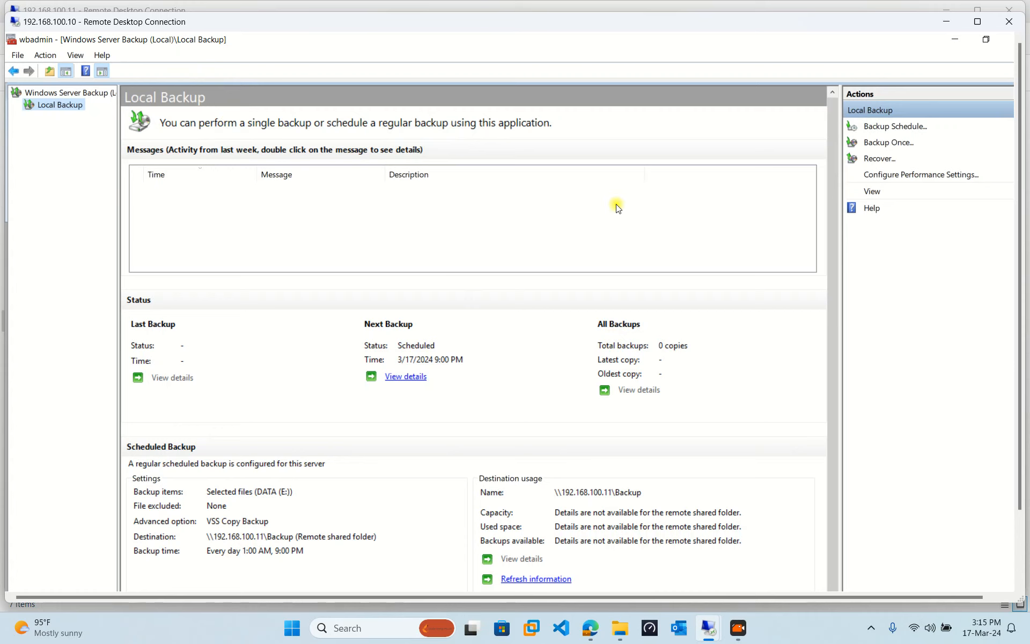
{"action": "left_click", "coordinate": [977, 21]}
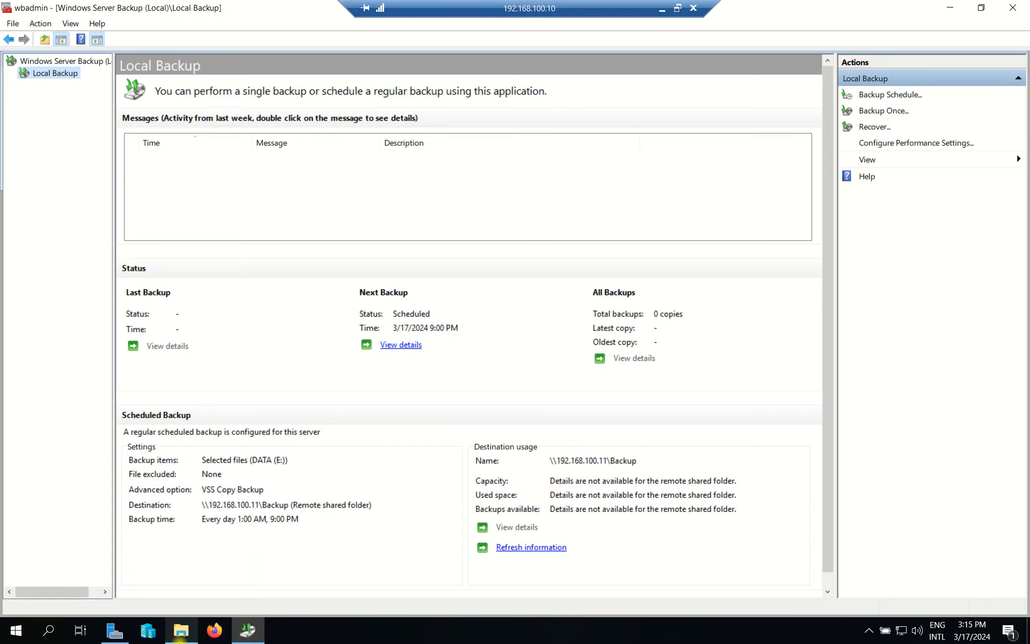
Create a new folder named Test2 inside E:\The Msovled Tech.
{"action": "left_click", "coordinate": [180, 631]}
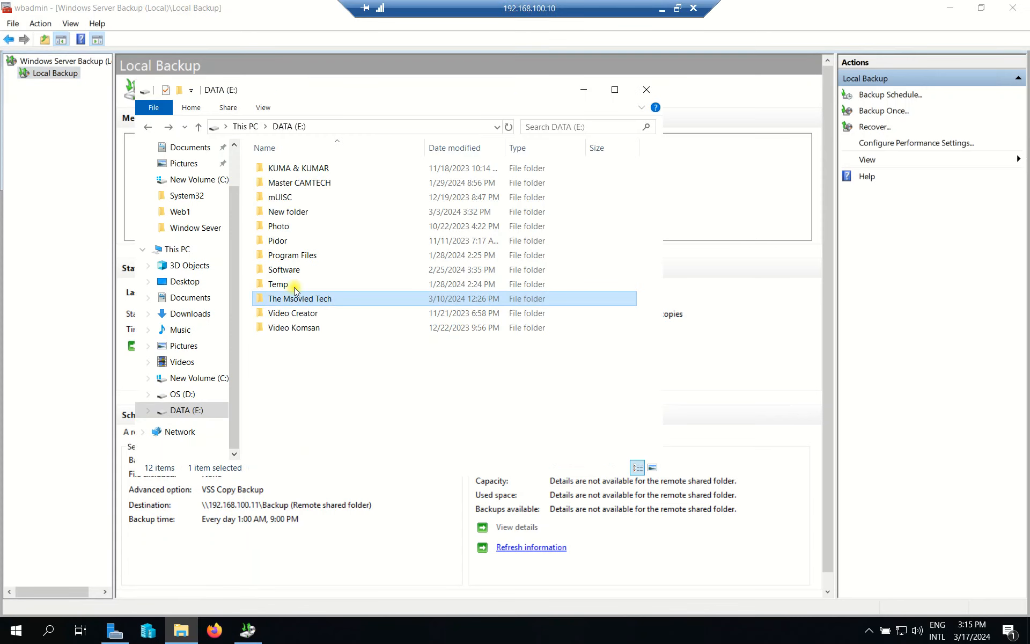
{"action": "double_click", "coordinate": [294, 298]}
{"action": "right_click", "coordinate": [298, 263]}
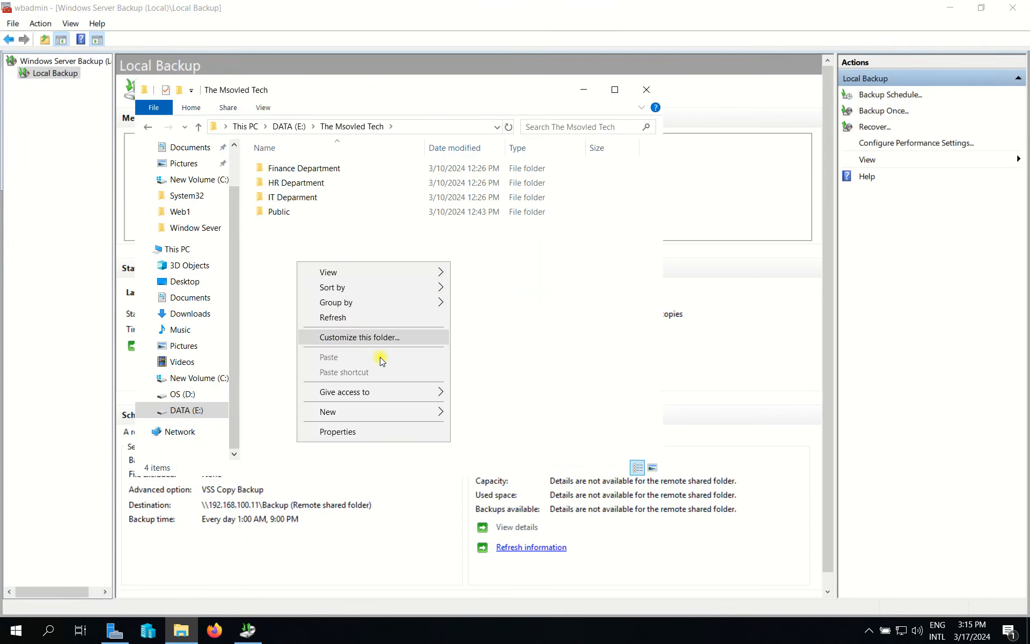
{"action": "mouse_move", "coordinate": [404, 412]}
{"action": "left_click", "coordinate": [475, 416]}
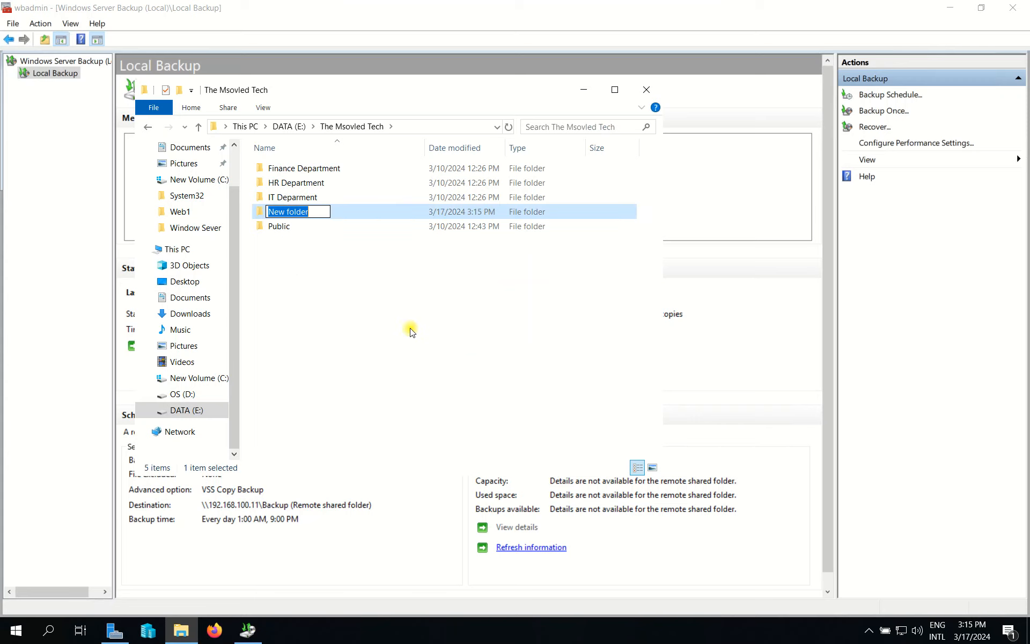
{"action": "type", "text": "Test2"}
{"action": "key", "text": "Return"}
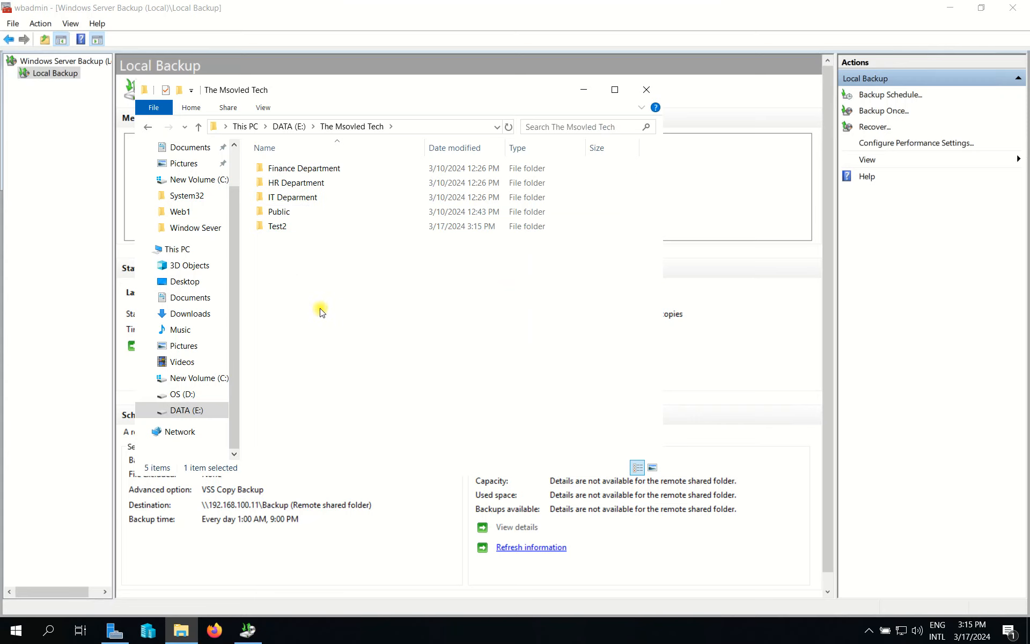
Copy and paste Test2 to make four copies, then close File Explorer.
{"action": "right_click", "coordinate": [320, 309]}
{"action": "left_click", "coordinate": [292, 232]}
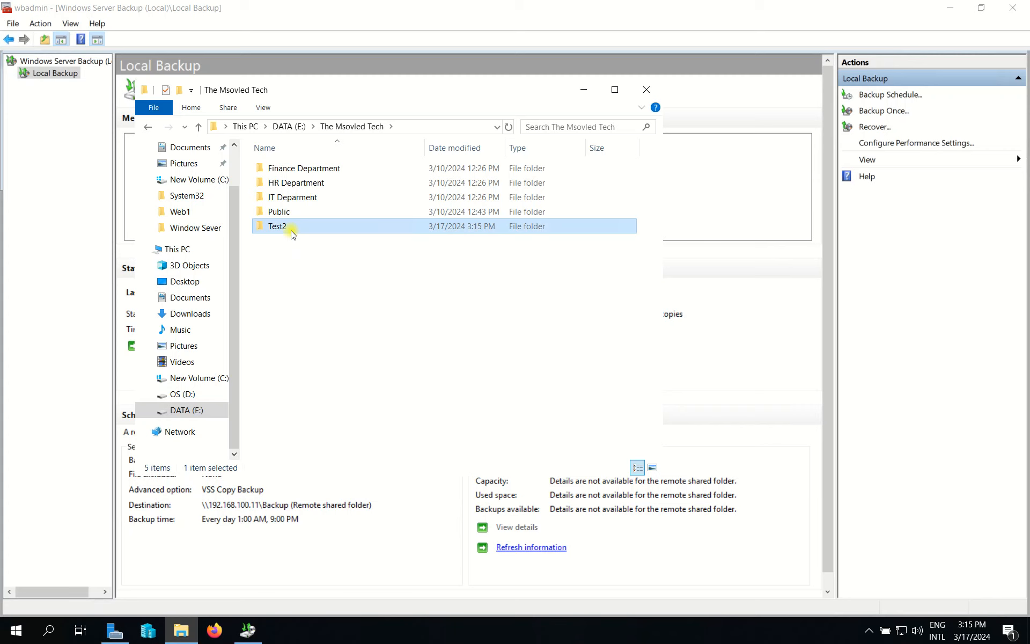
{"action": "key", "text": "ctrl+c"}
{"action": "key", "text": "ctrl+v"}
{"action": "key", "text": "ctrl+v"}
{"action": "key", "text": "ctrl+v"}
{"action": "key", "text": "ctrl+v"}
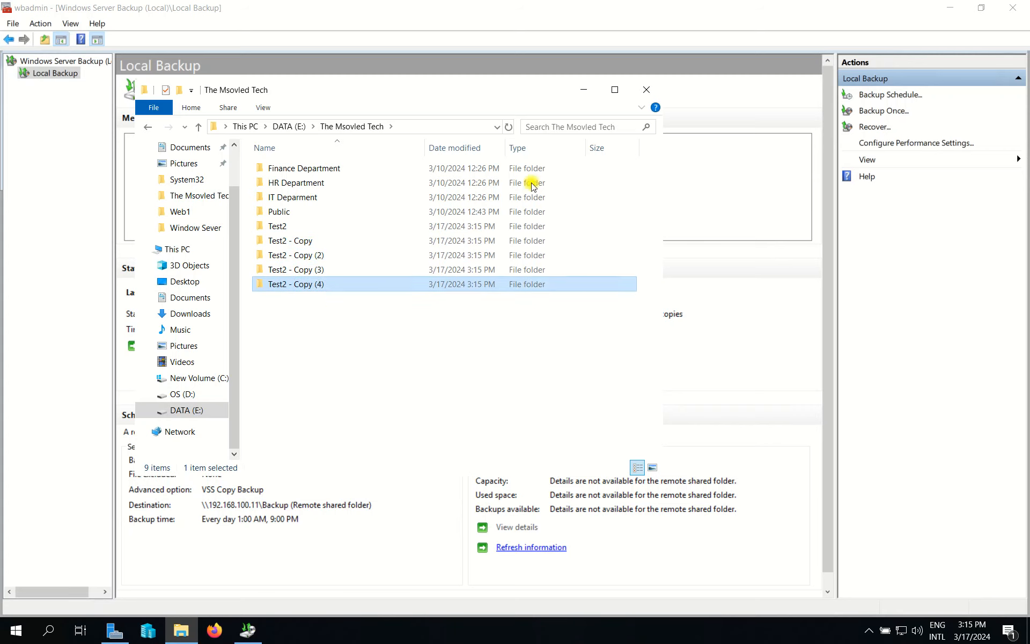
{"action": "left_click", "coordinate": [710, 91]}
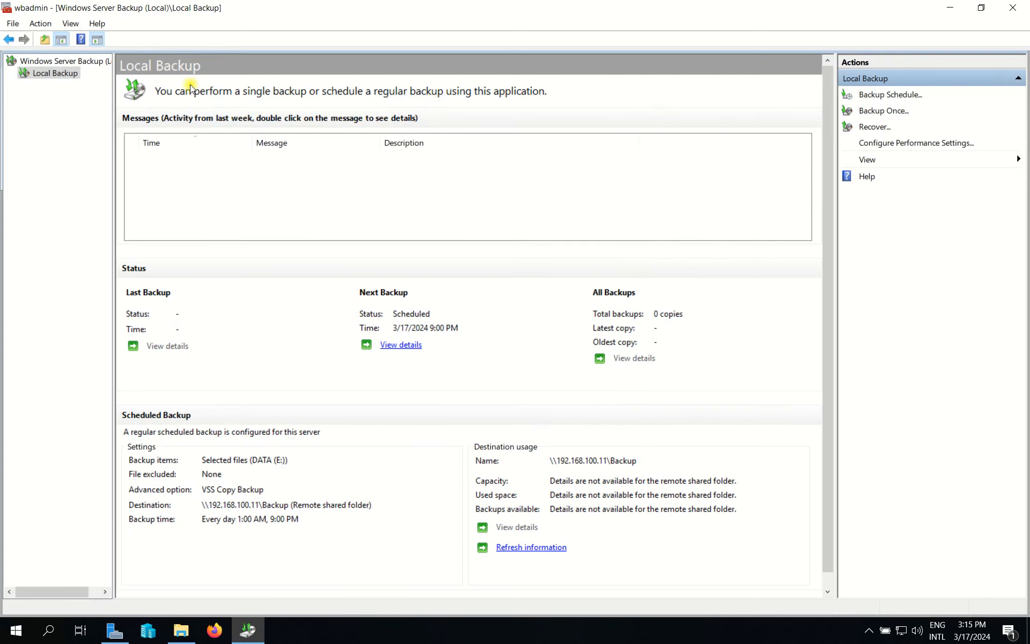
Launch Task Scheduler from a Start menu search for 'task' and maximize it.
{"action": "key", "text": "super"}
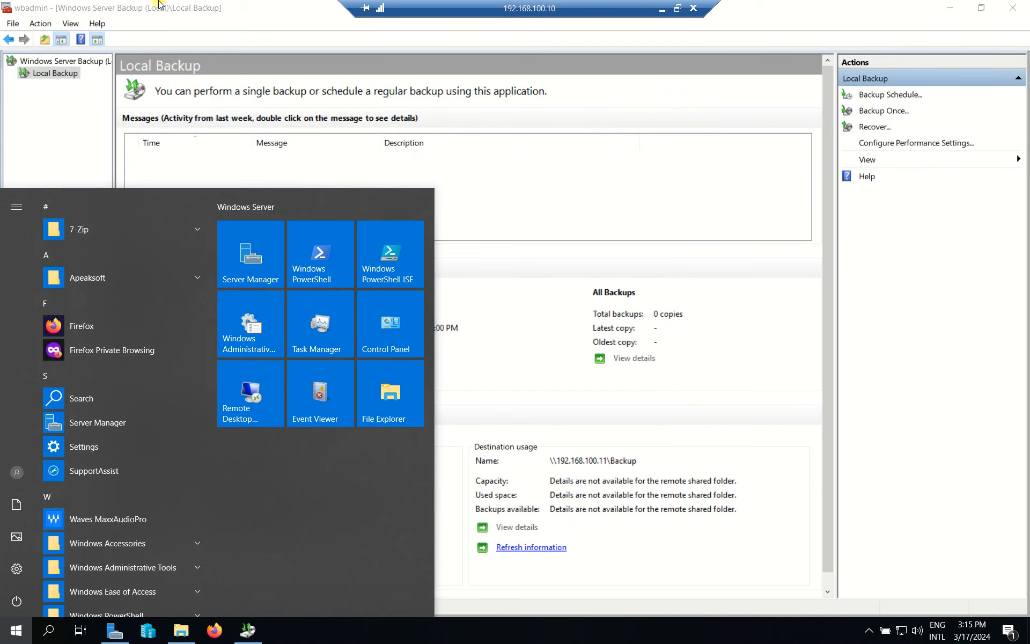
{"action": "type", "text": "task"}
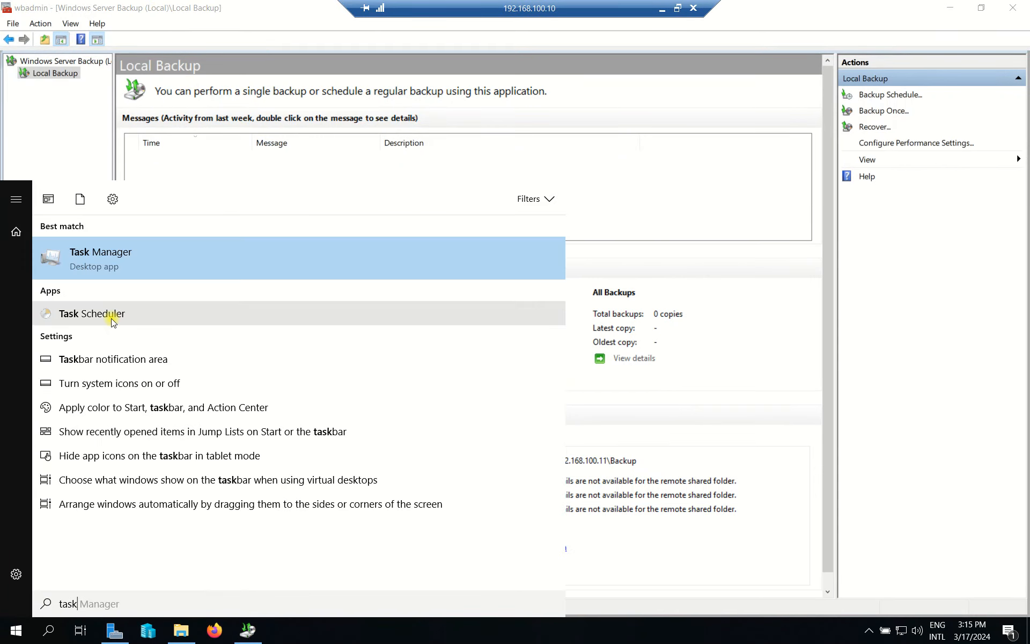
{"action": "left_click", "coordinate": [91, 313]}
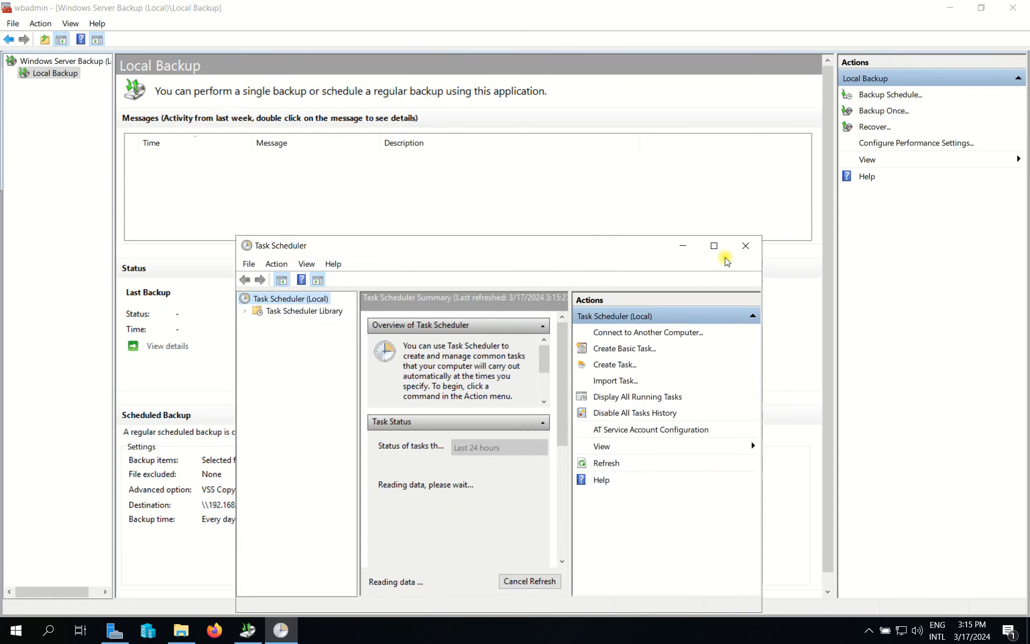
{"action": "left_click", "coordinate": [713, 245]}
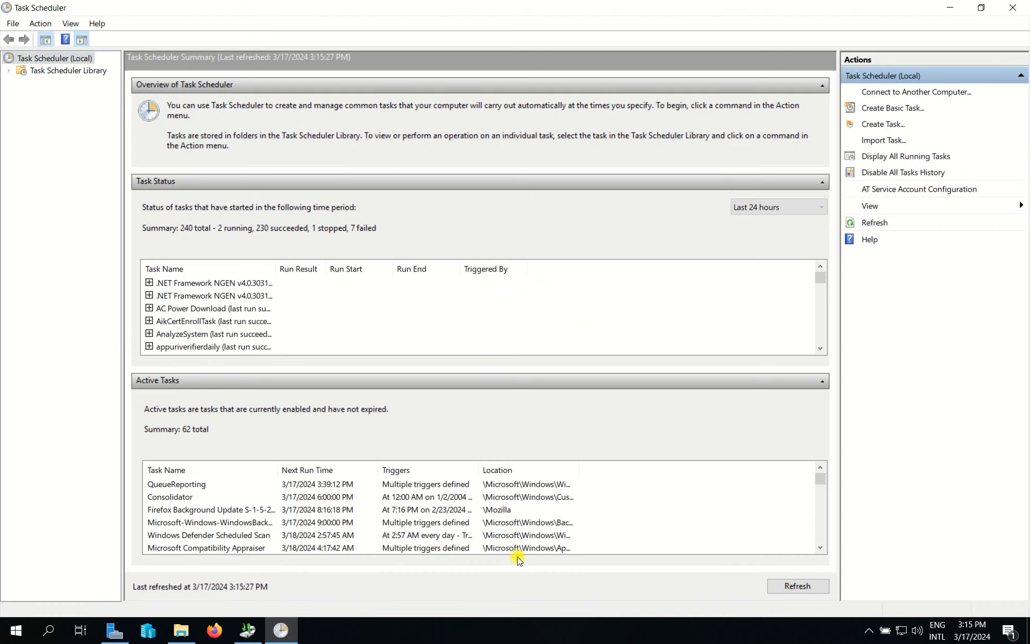
{"action": "left_click", "coordinate": [531, 510]}
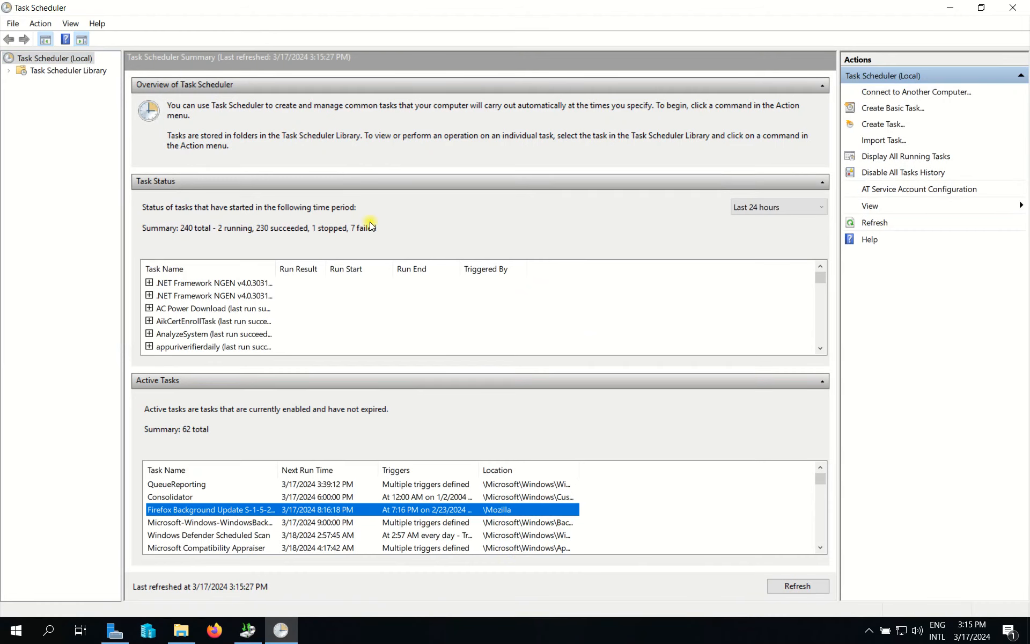
Navigate to Library > Microsoft > Windows > Backup and open the WindowsBackup task's properties.
{"action": "left_click", "coordinate": [76, 71]}
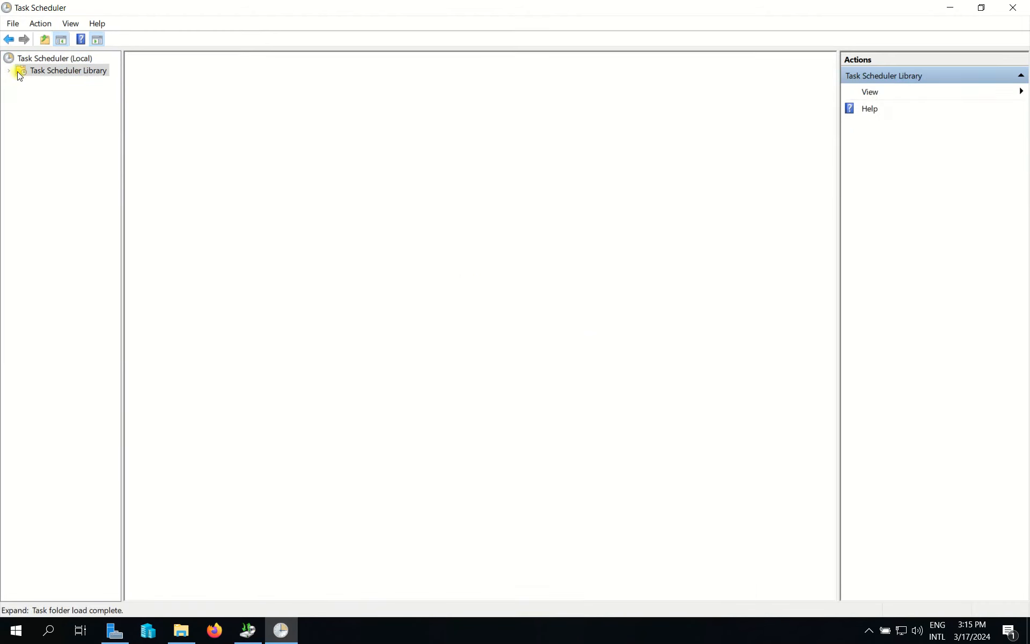
{"action": "left_click", "coordinate": [10, 71]}
{"action": "left_click", "coordinate": [67, 99]}
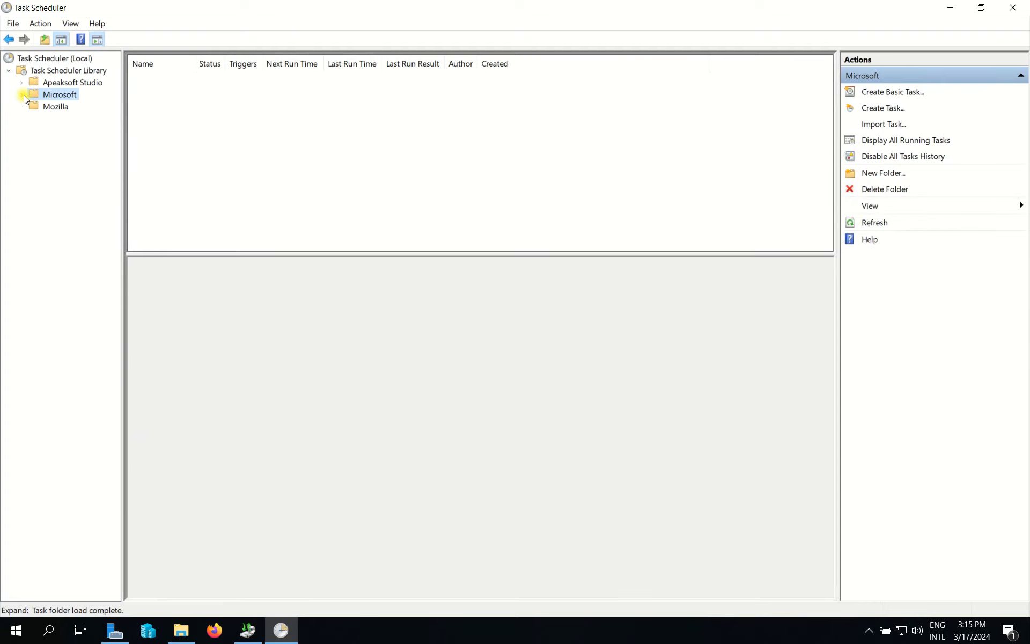
{"action": "left_click", "coordinate": [22, 95]}
{"action": "left_click", "coordinate": [60, 106]}
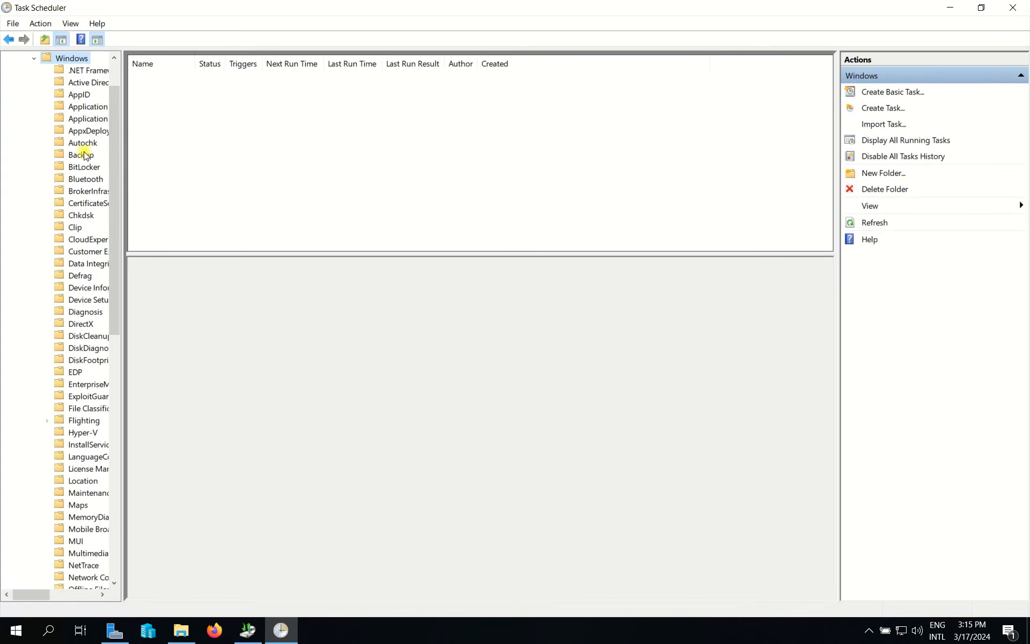
{"action": "left_click", "coordinate": [80, 156]}
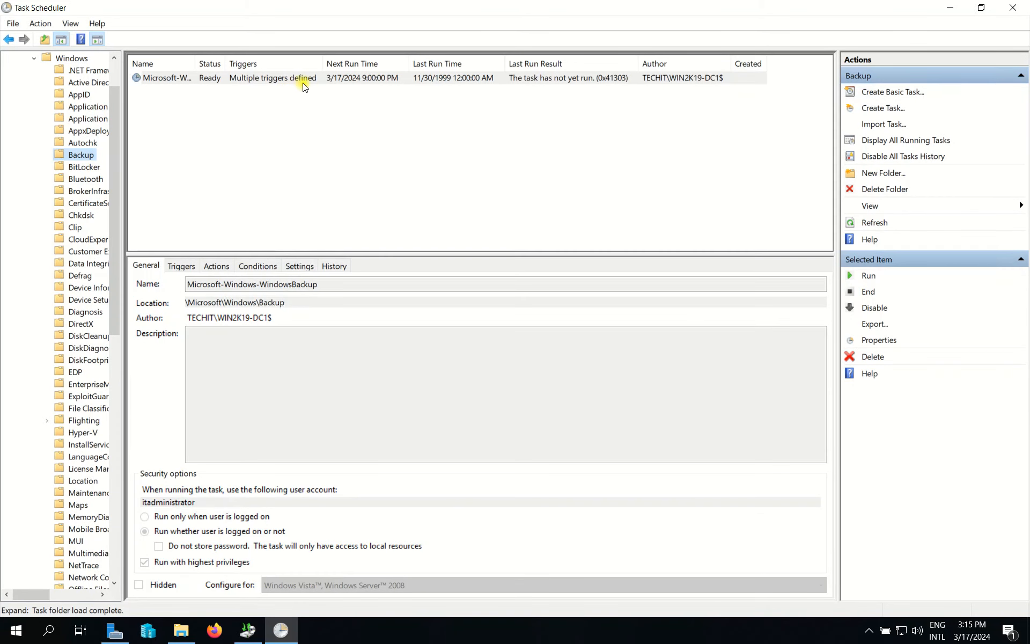
{"action": "left_click", "coordinate": [308, 82]}
{"action": "right_click", "coordinate": [308, 85]}
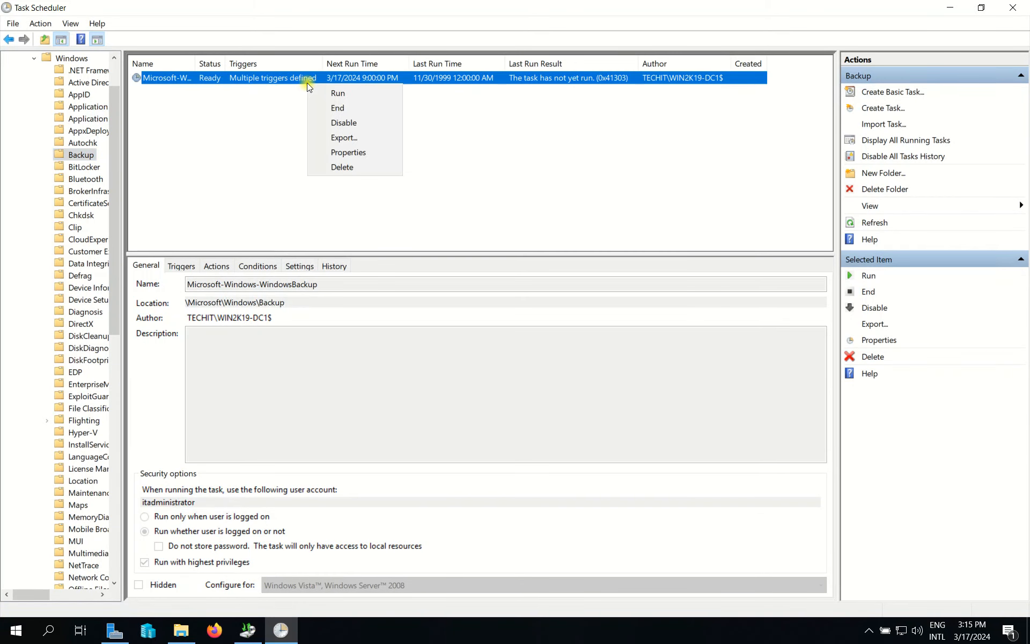
{"action": "double_click", "coordinate": [263, 76]}
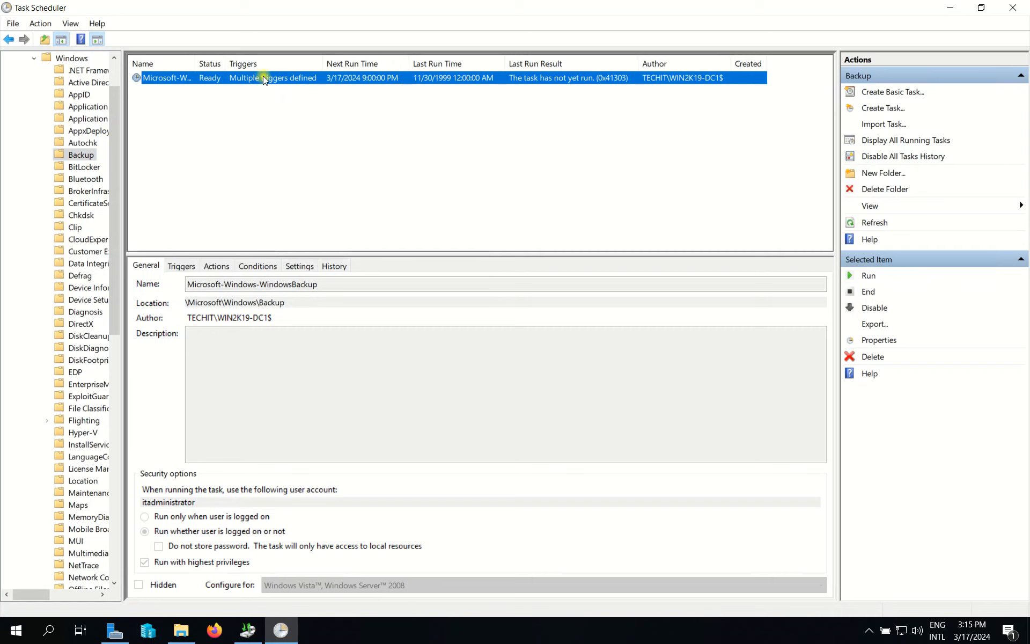
Enable 'Allow task to be run on demand' and confirm the change with the account password.
{"action": "left_click", "coordinate": [206, 177]}
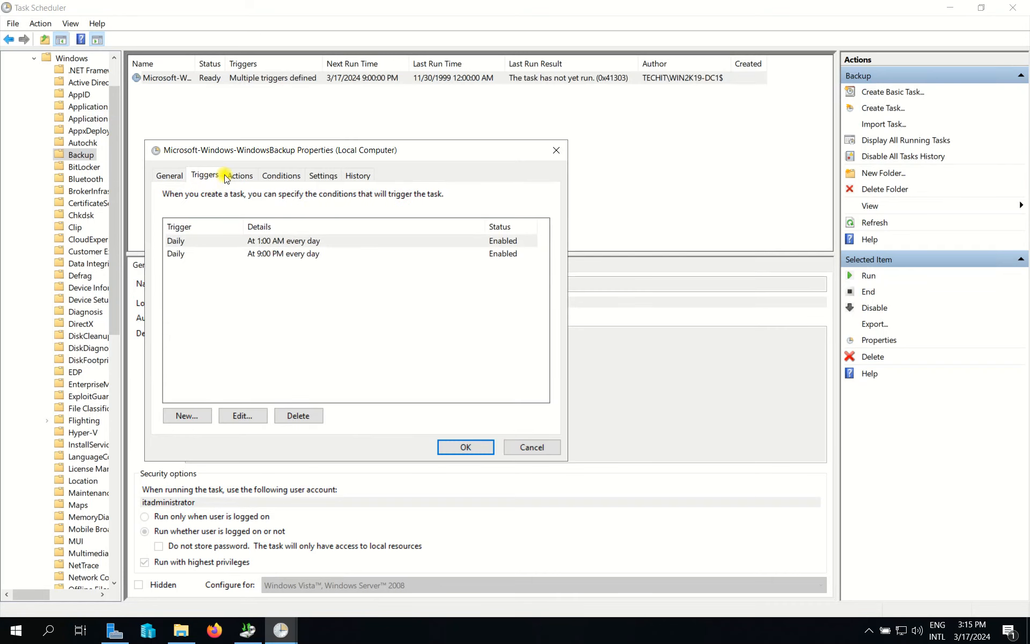
{"action": "left_click", "coordinate": [237, 177]}
{"action": "left_click", "coordinate": [281, 177]}
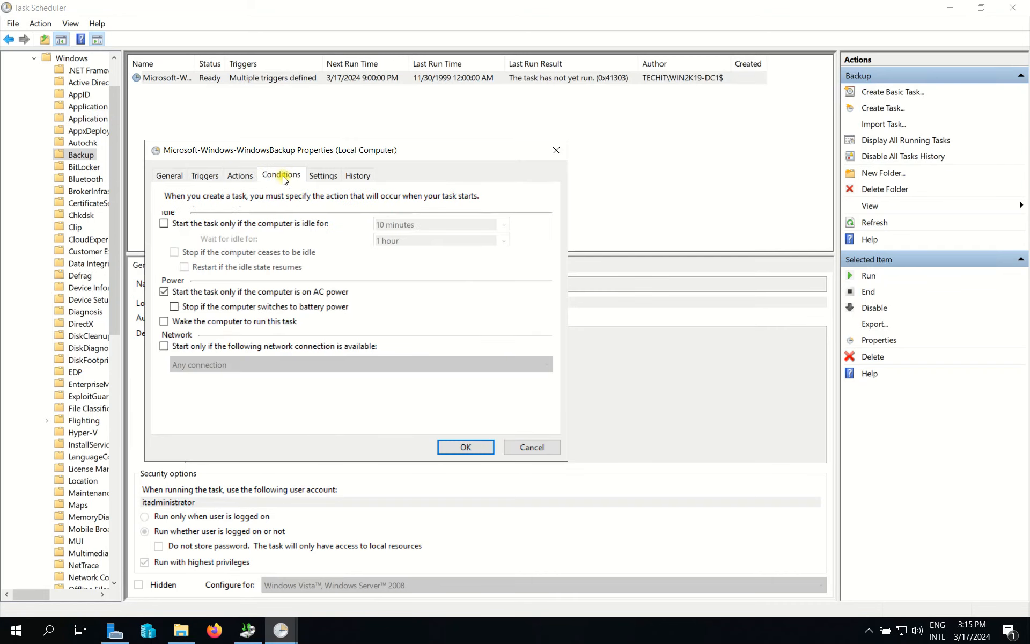
{"action": "left_click", "coordinate": [324, 176]}
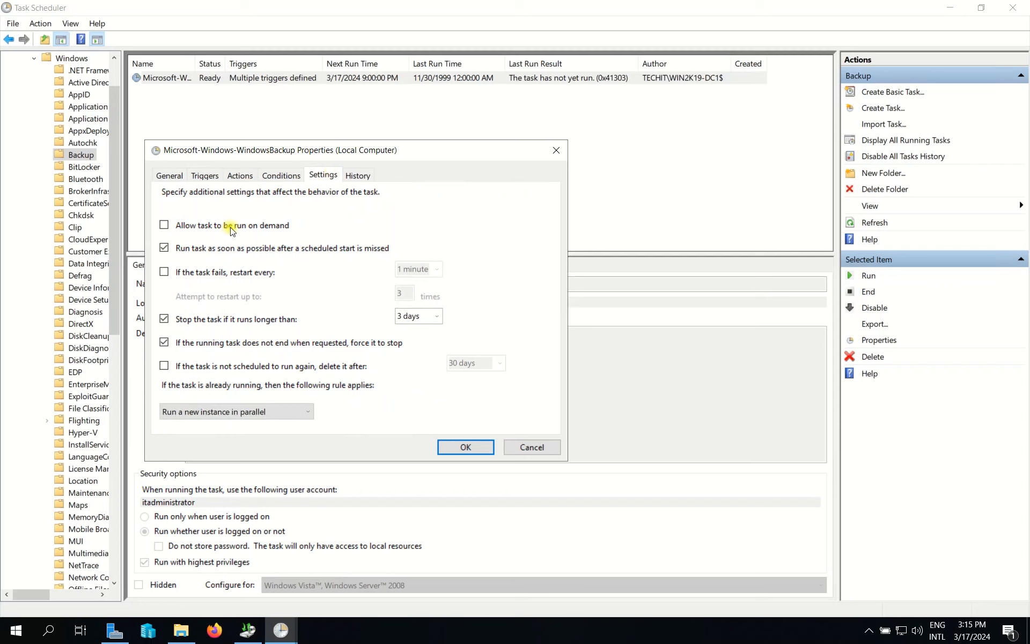
{"action": "left_click", "coordinate": [163, 226]}
{"action": "left_click", "coordinate": [444, 452]}
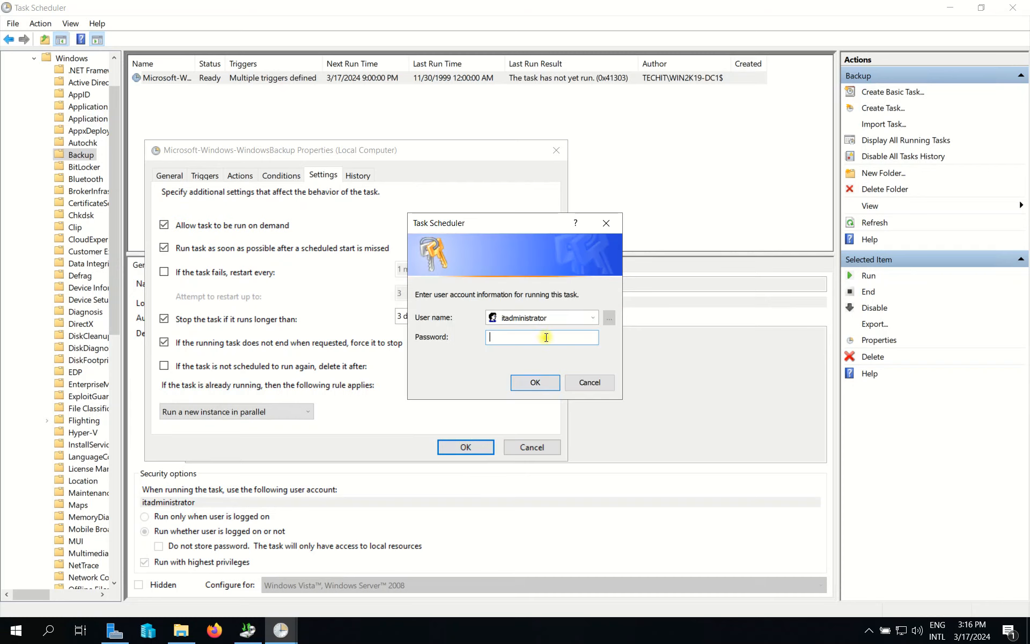
{"action": "type", "text": "•••••"}
{"action": "left_click", "coordinate": [535, 381]}
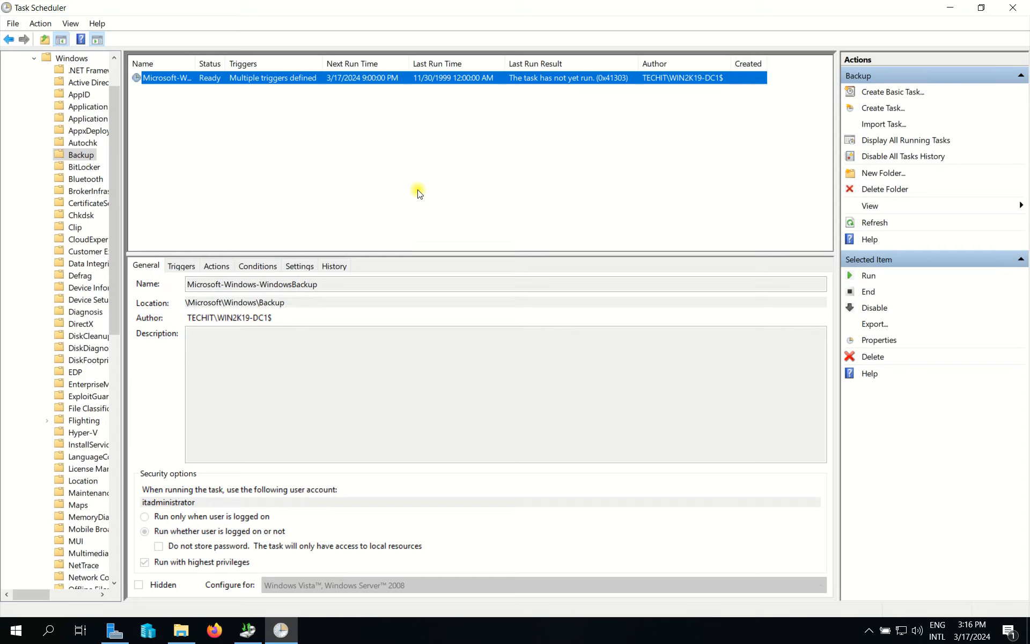
Run the WindowsBackup task now and widen the Status column to confirm it is Running.
{"action": "right_click", "coordinate": [348, 79]}
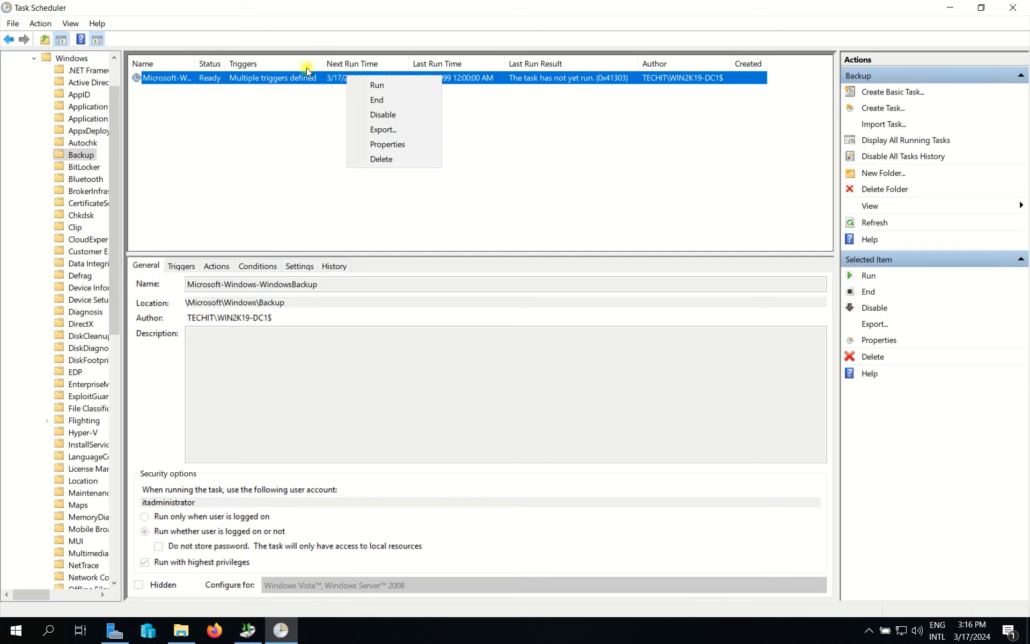
{"action": "left_click", "coordinate": [378, 86]}
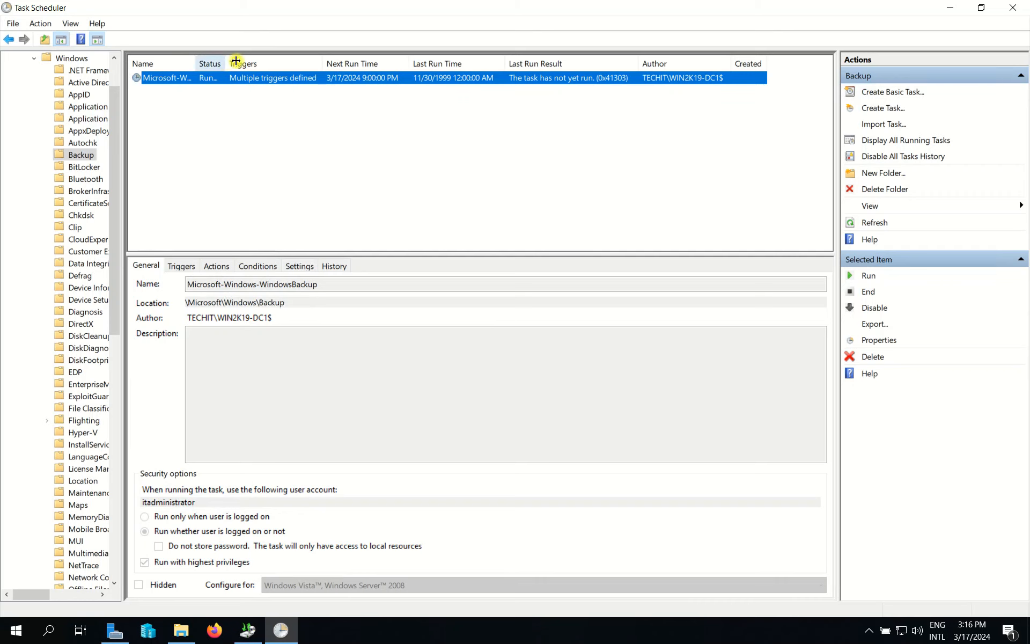
{"action": "mouse_move", "coordinate": [236, 61]}
{"action": "left_mouse_down"}
{"action": "mouse_move", "coordinate": [306, 63]}
{"action": "mouse_move", "coordinate": [242, 63]}
{"action": "left_mouse_up"}
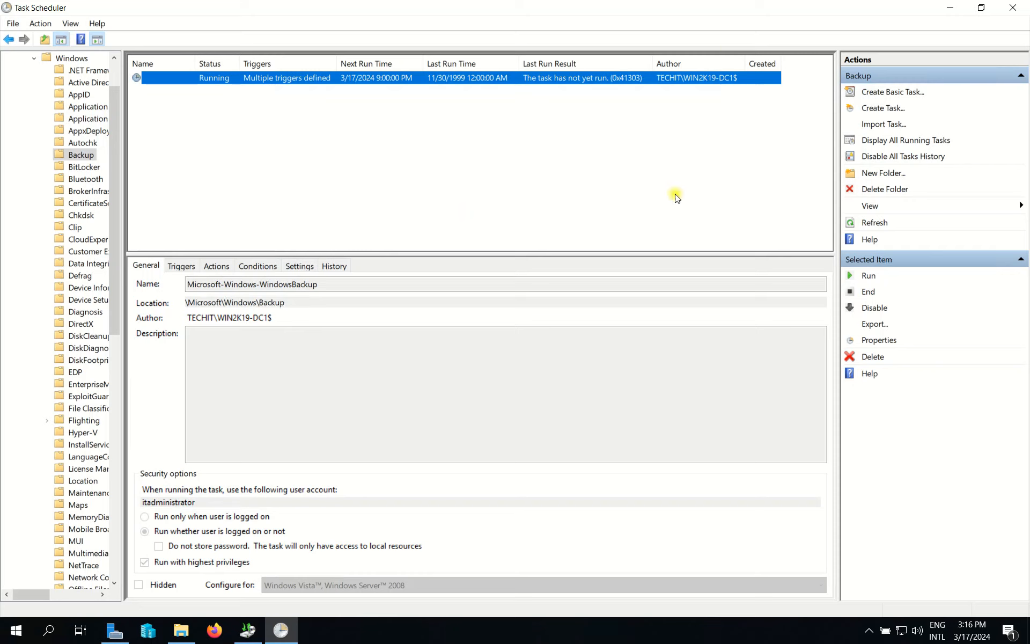
{"action": "left_click", "coordinate": [522, 428]}
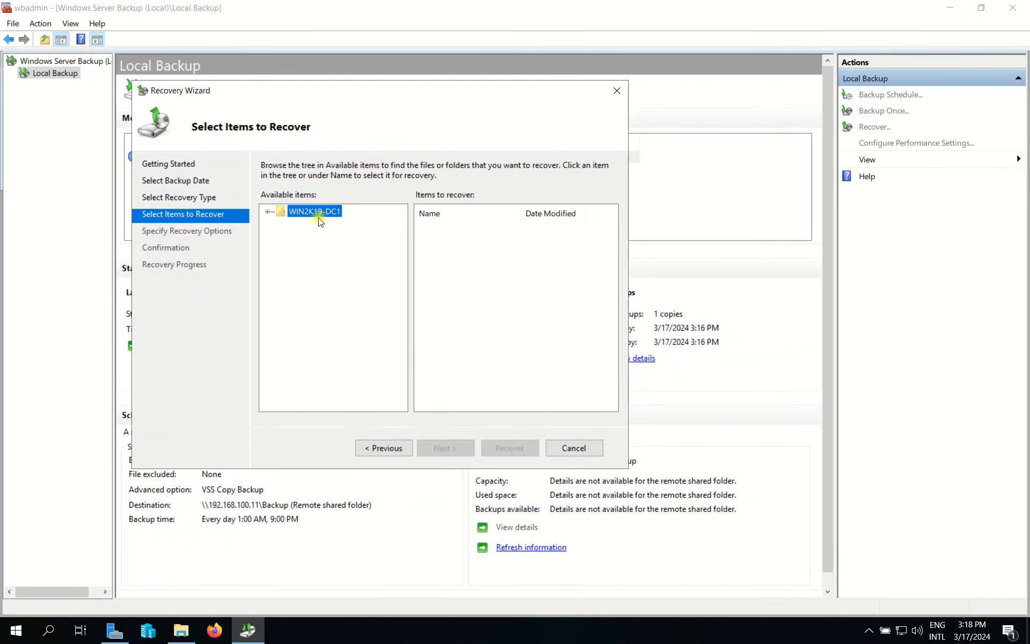
Expand WIN2K19-DC1 > DATA (E:) > The Msovled Tech and compare it with File Explorer's contents.
{"action": "left_click", "coordinate": [268, 212]}
{"action": "left_click", "coordinate": [303, 224]}
{"action": "left_click", "coordinate": [280, 225]}
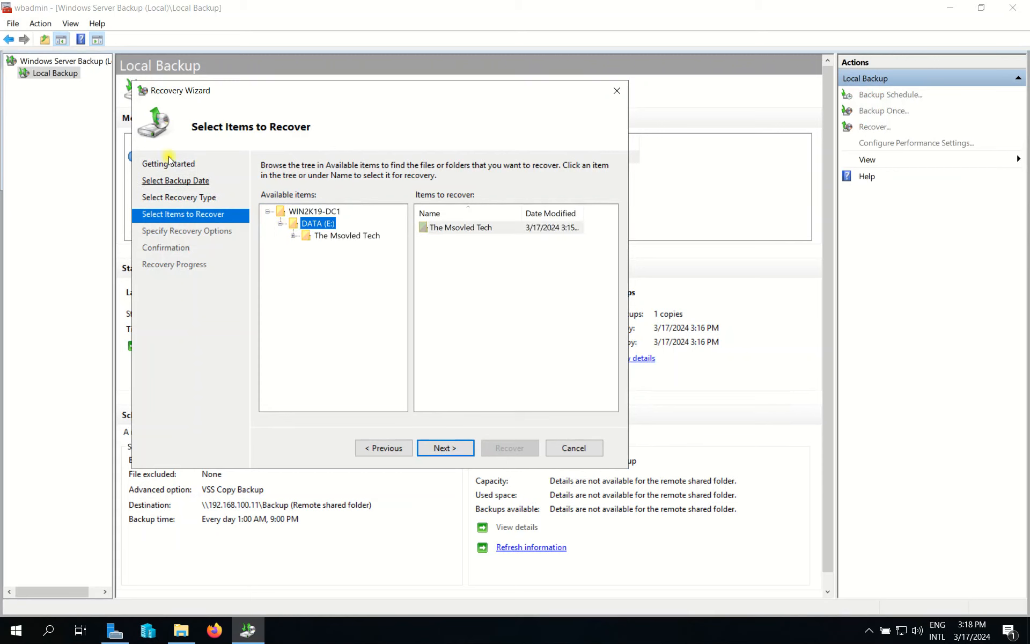
{"action": "left_click", "coordinate": [348, 235]}
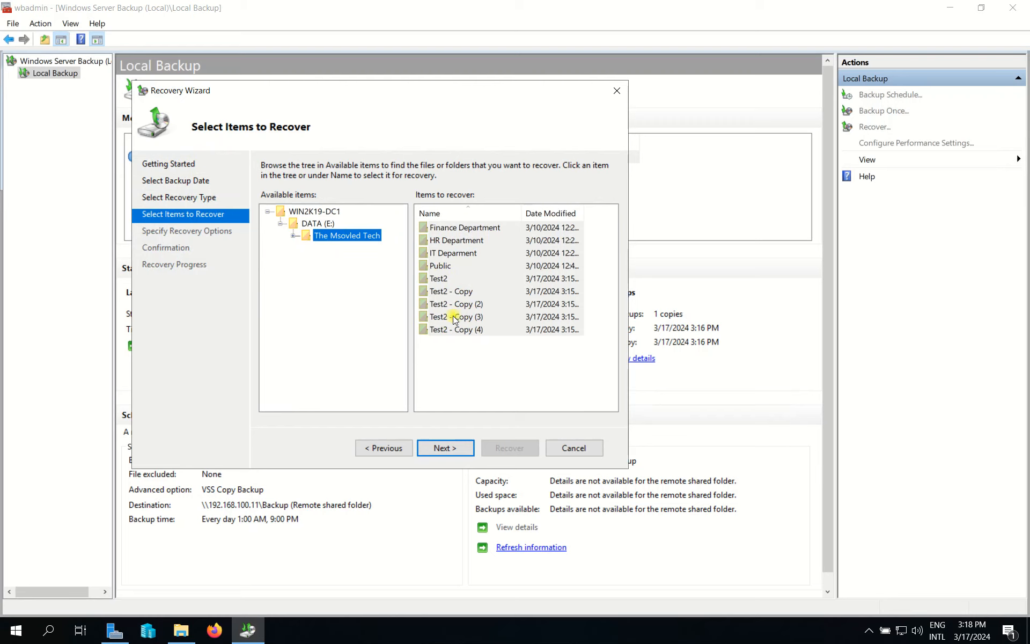
{"action": "left_click", "coordinate": [181, 630]}
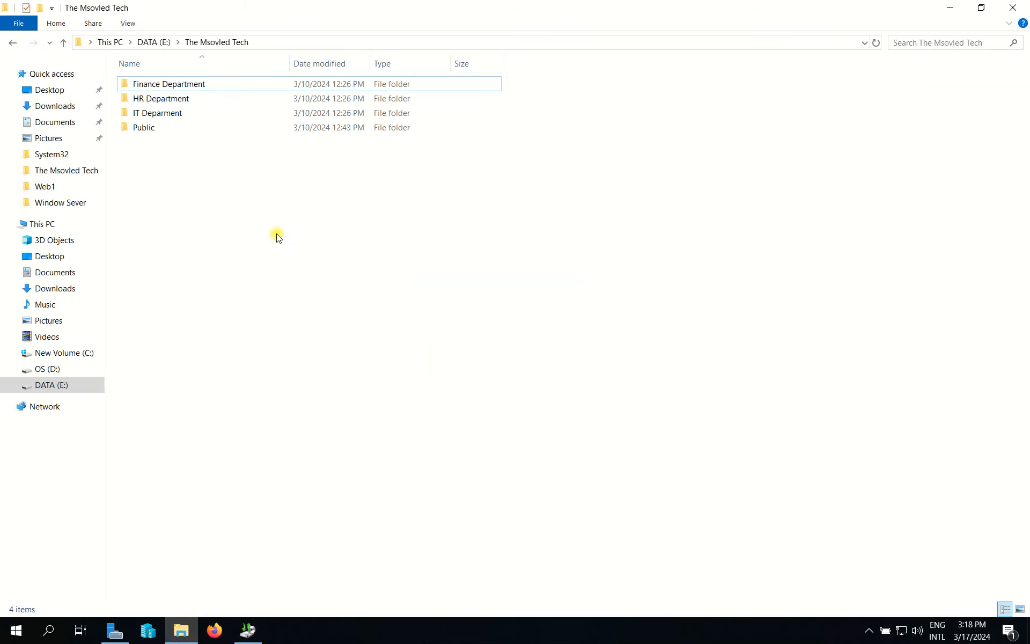
{"action": "right_click", "coordinate": [277, 237]}
{"action": "left_click", "coordinate": [253, 177]}
{"action": "left_click", "coordinate": [161, 42]}
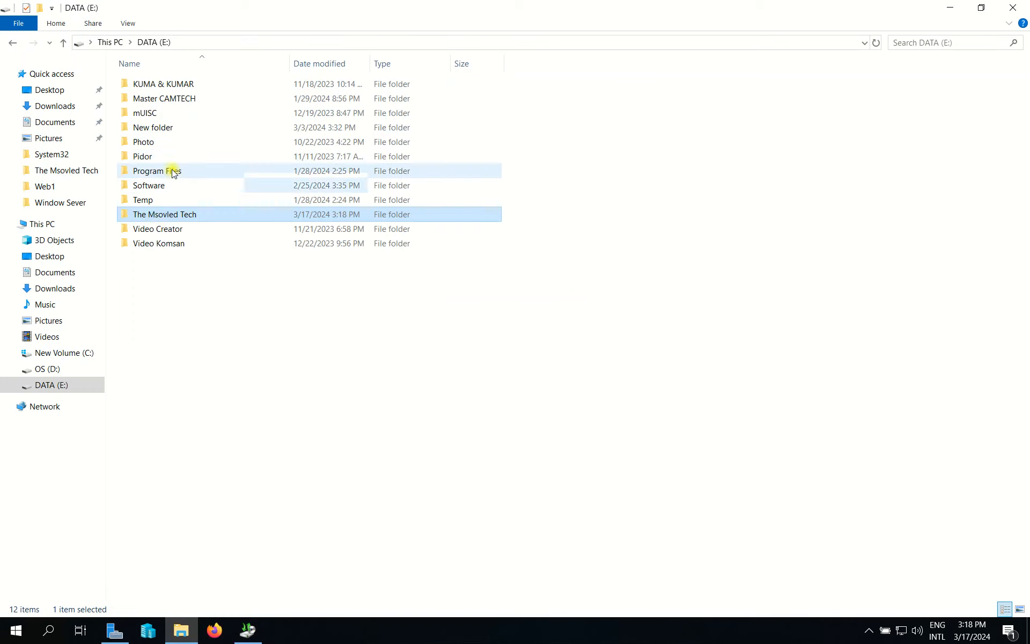
{"action": "double_click", "coordinate": [168, 216]}
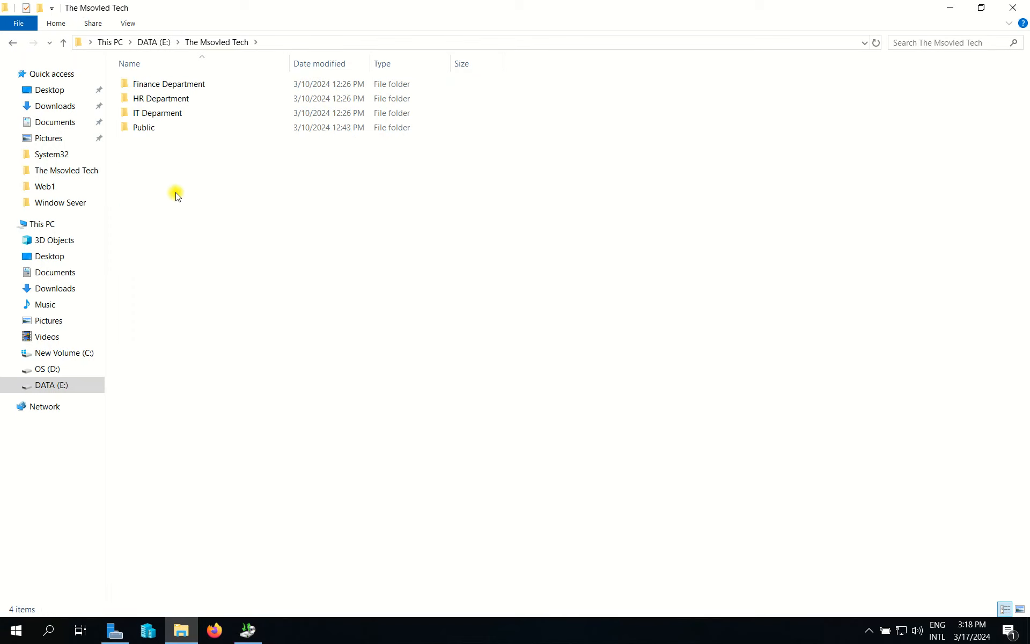
{"action": "mouse_move", "coordinate": [177, 196]}
{"action": "left_mouse_down"}
{"action": "mouse_move", "coordinate": [149, 144]}
{"action": "mouse_move", "coordinate": [182, 183]}
{"action": "left_mouse_up"}
Select all nine items in The Msovled Tech for recovery and continue.
{"action": "left_click", "coordinate": [248, 630]}
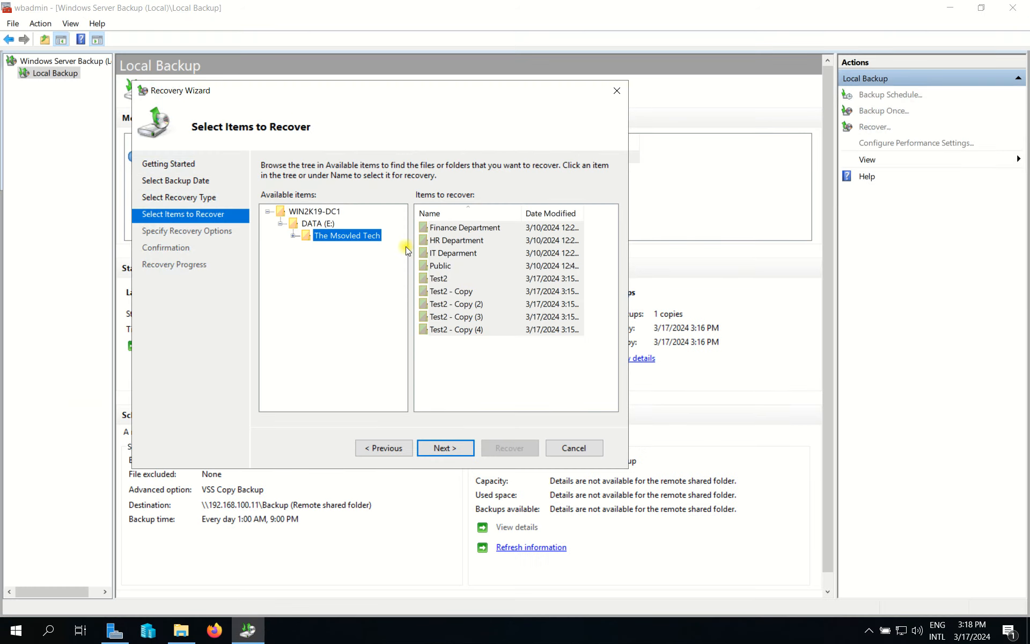
{"action": "left_click_drag", "start_coordinate": [467, 364], "coordinate": [445, 264]}
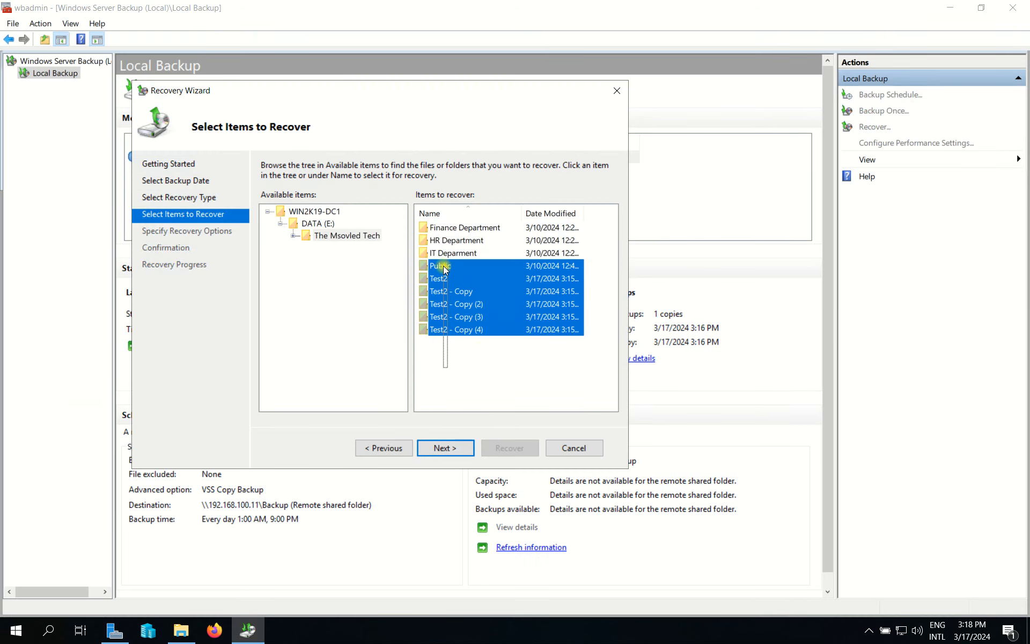
{"action": "left_click", "coordinate": [492, 390]}
{"action": "left_click", "coordinate": [349, 236]}
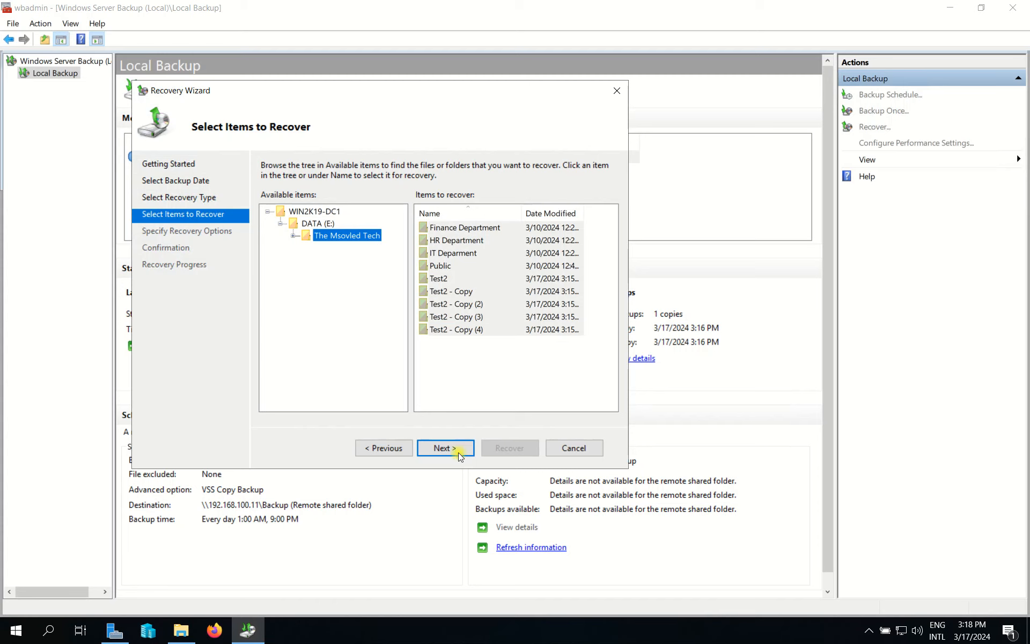
{"action": "left_click_drag", "start_coordinate": [469, 362], "coordinate": [462, 230]}
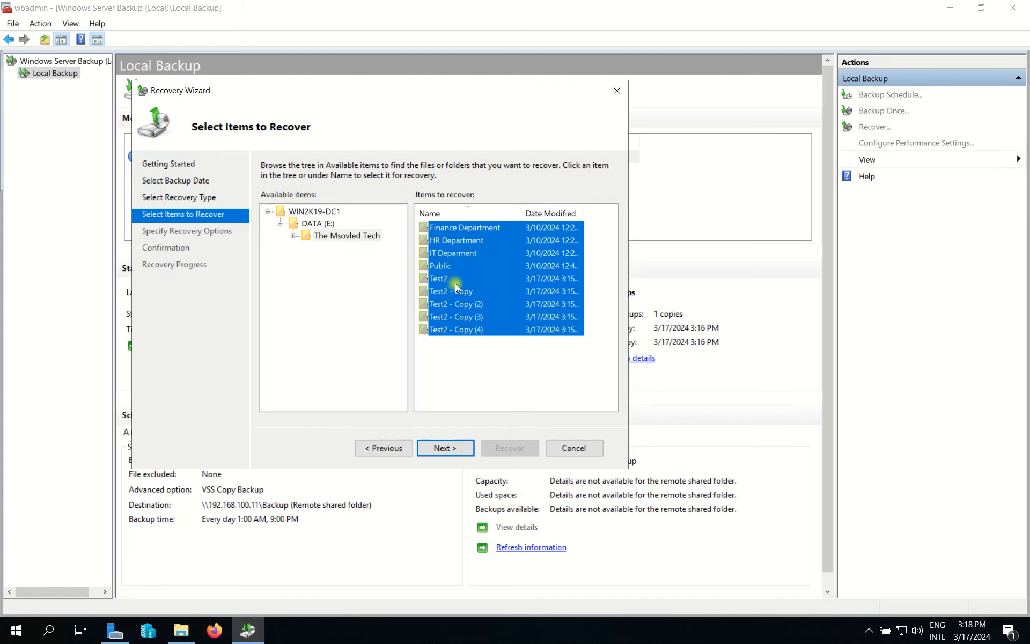
{"action": "left_click", "coordinate": [438, 448]}
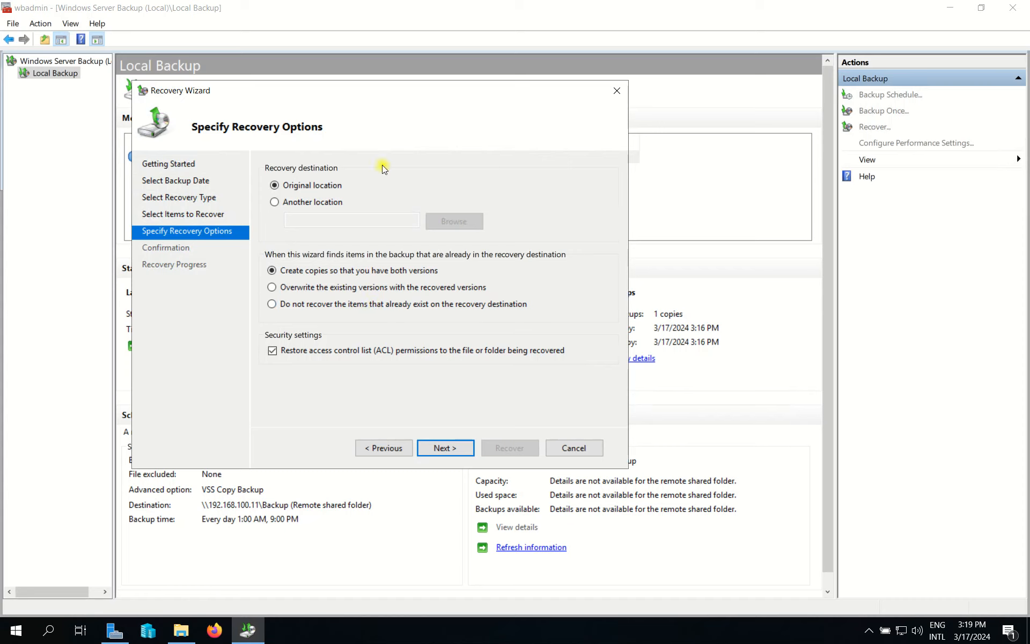
Recover the items to their original location and close the finished wizard.
{"action": "left_click", "coordinate": [298, 206]}
{"action": "left_click", "coordinate": [452, 221]}
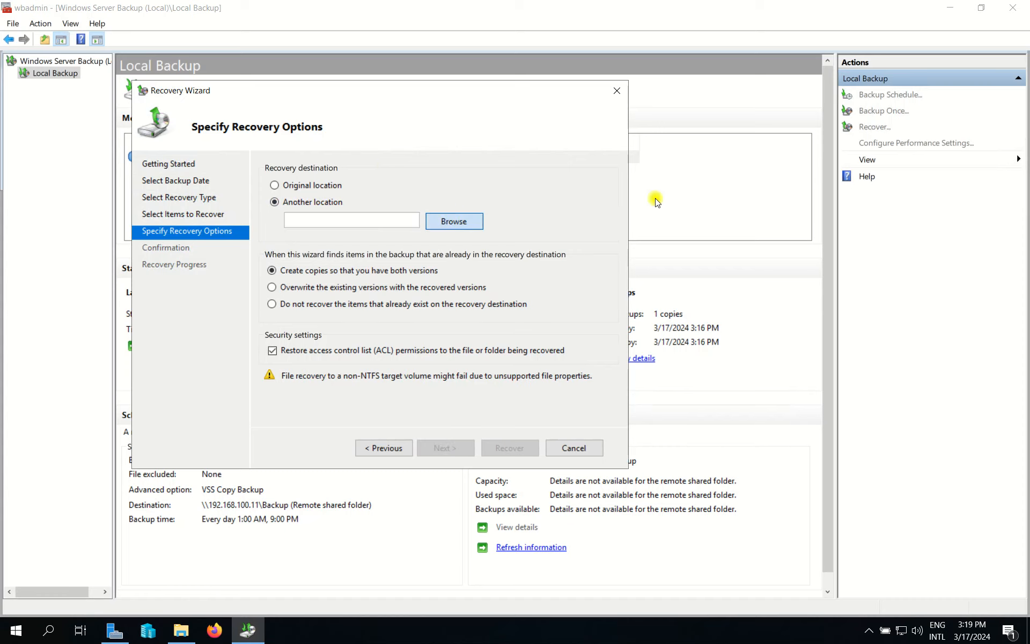
{"action": "left_click", "coordinate": [643, 201]}
{"action": "left_click", "coordinate": [274, 185]}
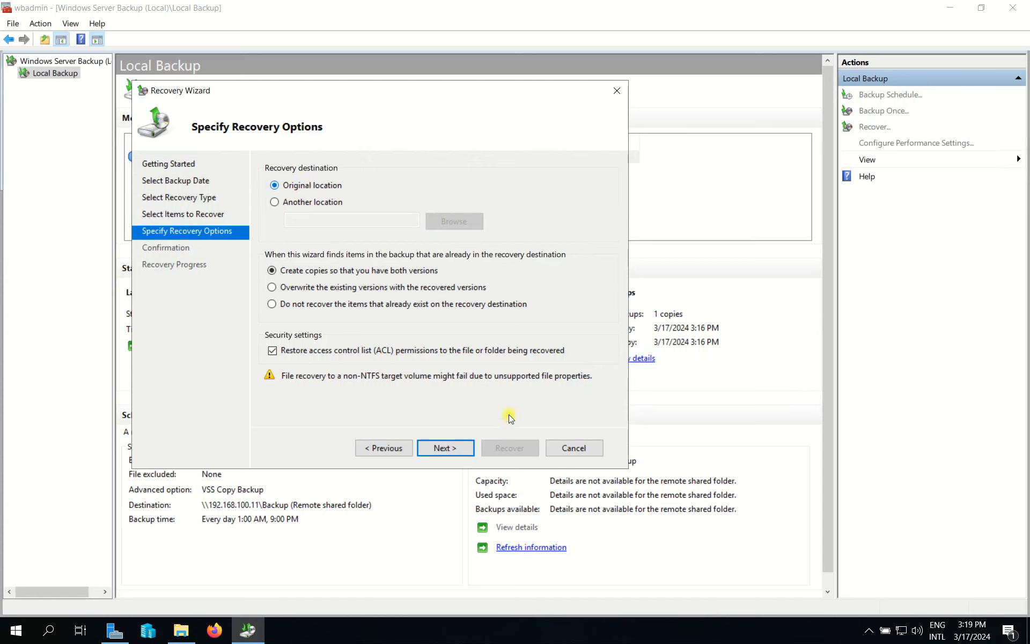
{"action": "left_click", "coordinate": [451, 446]}
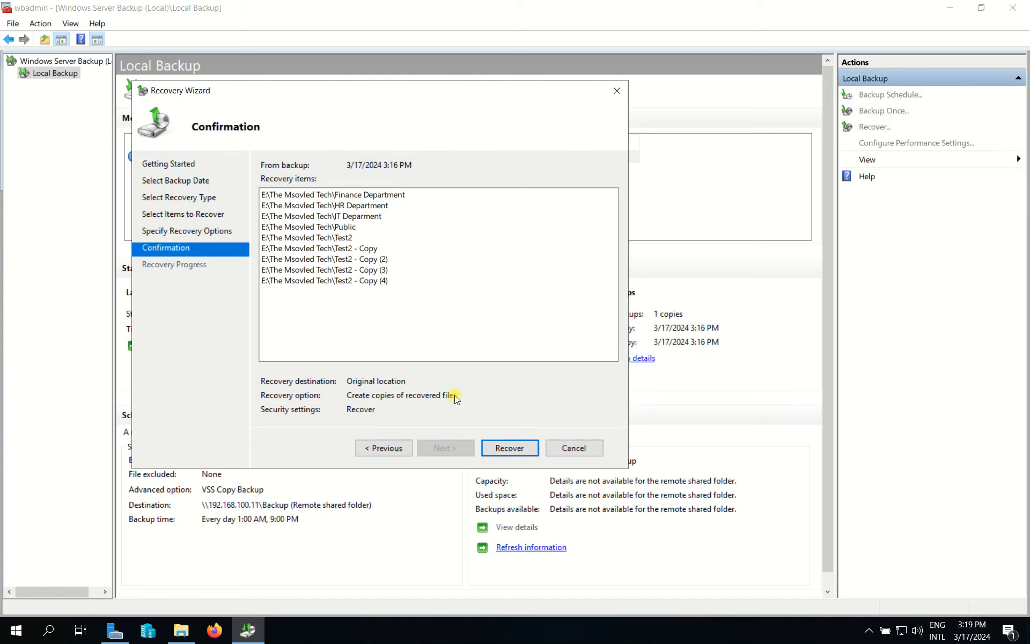
{"action": "left_click", "coordinate": [510, 448]}
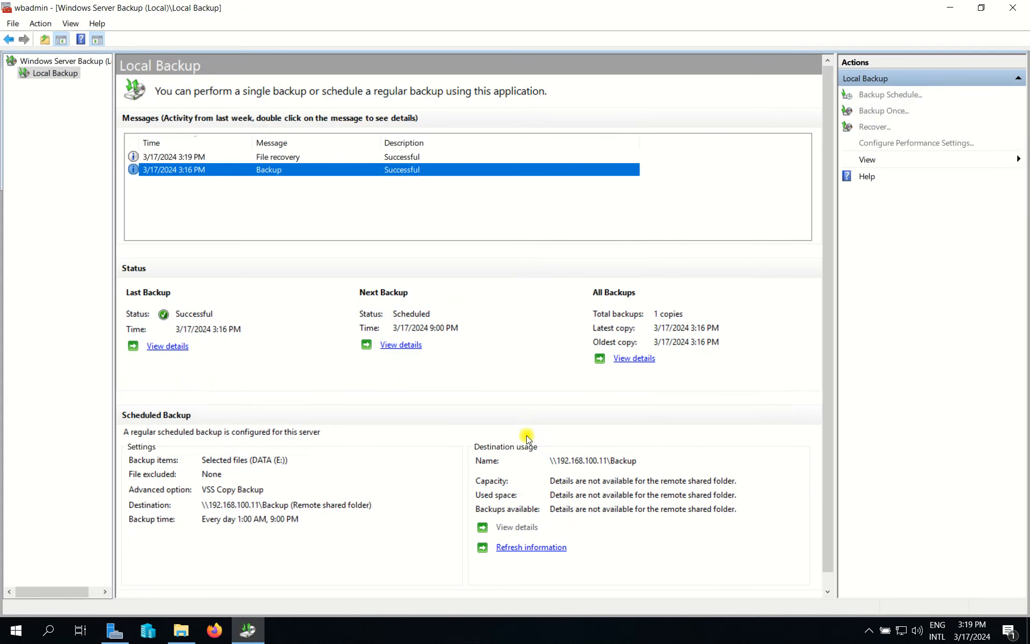
{"action": "left_click", "coordinate": [526, 446]}
Review the File recovery and Backup entries in the Local Backup Messages list.
{"action": "left_click", "coordinate": [194, 177]}
{"action": "left_click", "coordinate": [189, 167]}
{"action": "left_click", "coordinate": [395, 209]}
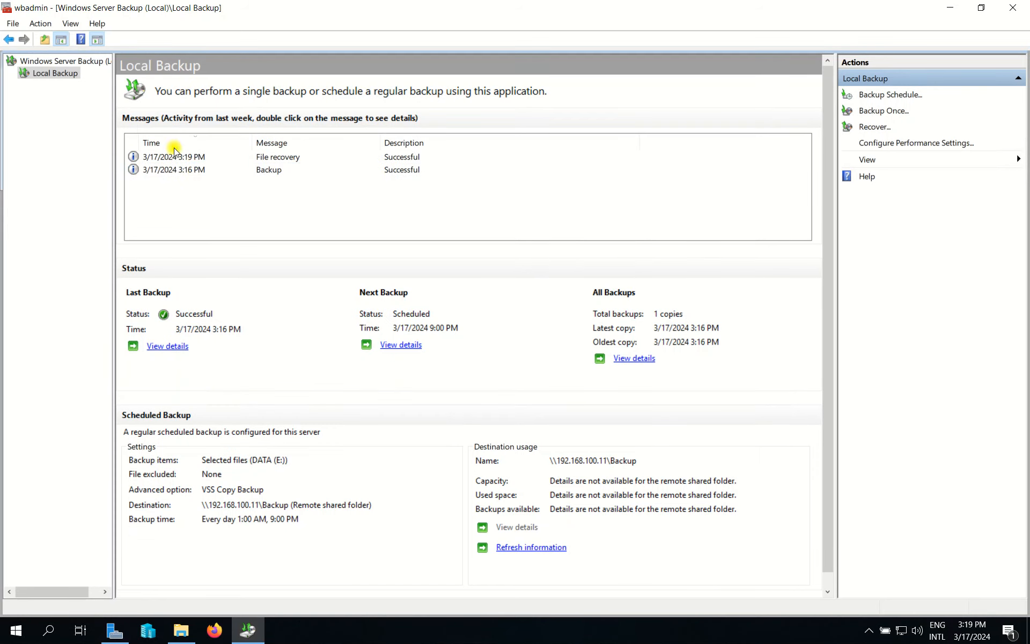
{"action": "left_click", "coordinate": [266, 158]}
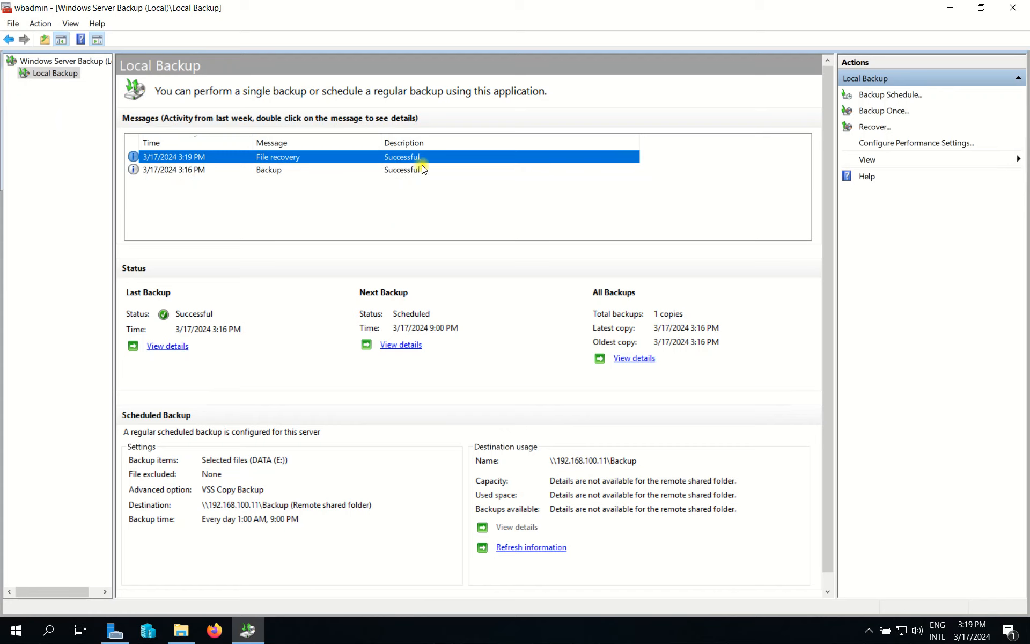
{"action": "left_click", "coordinate": [290, 170]}
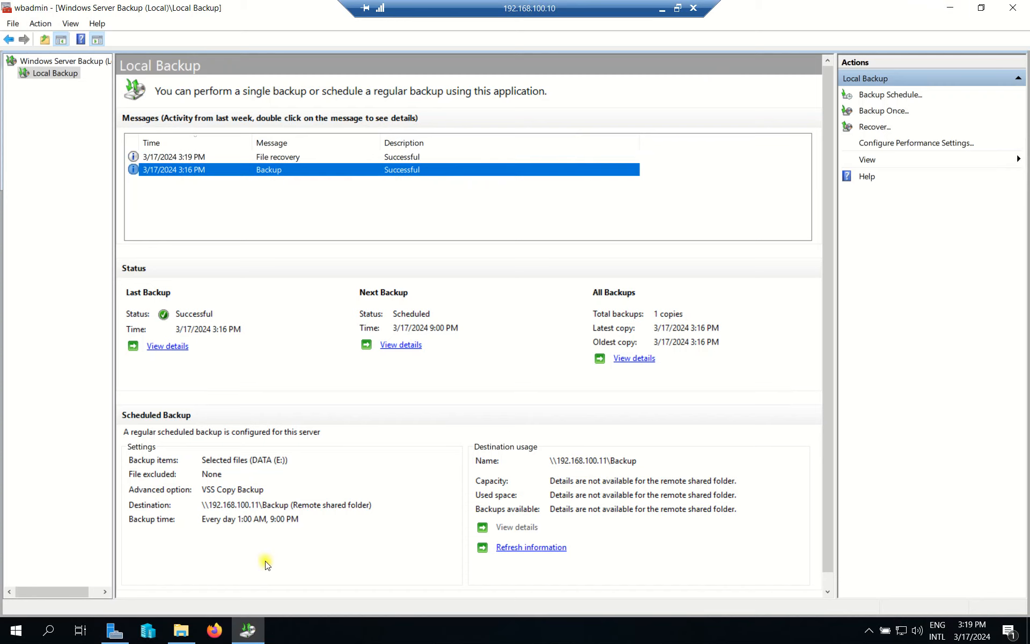
Open The Msovled Tech folder on DATA (E:) in File Explorer.
{"action": "left_click", "coordinate": [180, 632]}
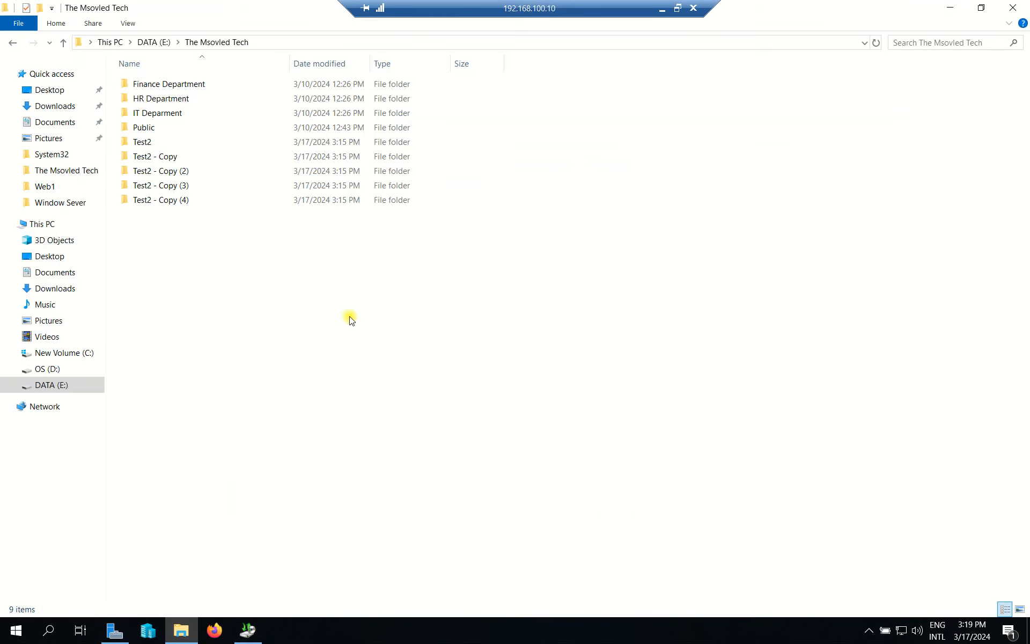
{"action": "left_click", "coordinate": [47, 385]}
{"action": "left_click", "coordinate": [255, 380]}
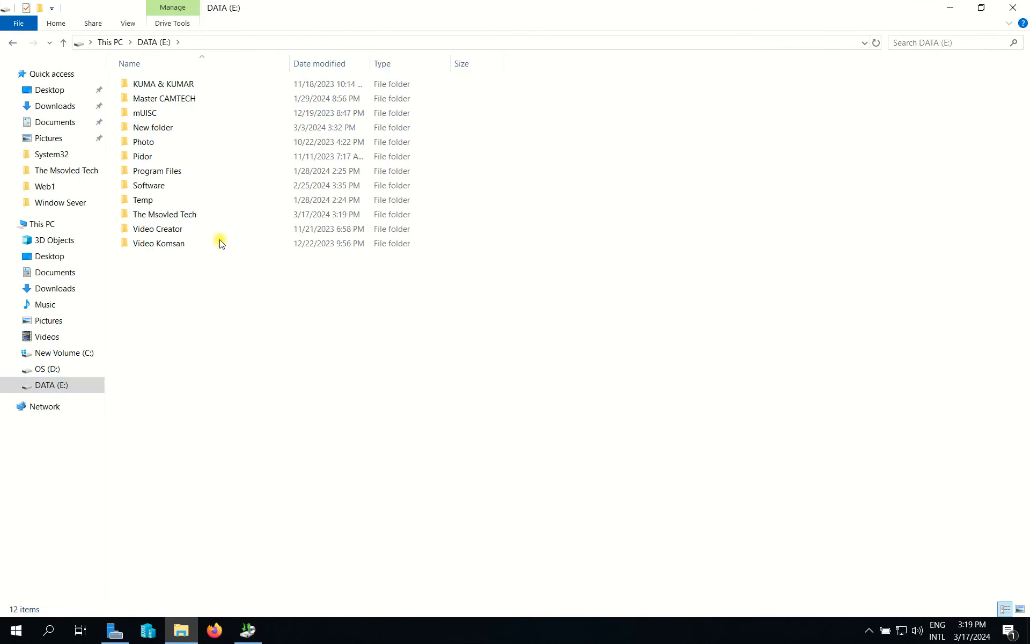
{"action": "double_click", "coordinate": [188, 214]}
Confirm the five recovered Test2 folders among the nine, then restore down the remote session.
{"action": "left_click_drag", "start_coordinate": [188, 255], "coordinate": [152, 145]}
{"action": "left_click_drag", "start_coordinate": [202, 212], "coordinate": [139, 144]}
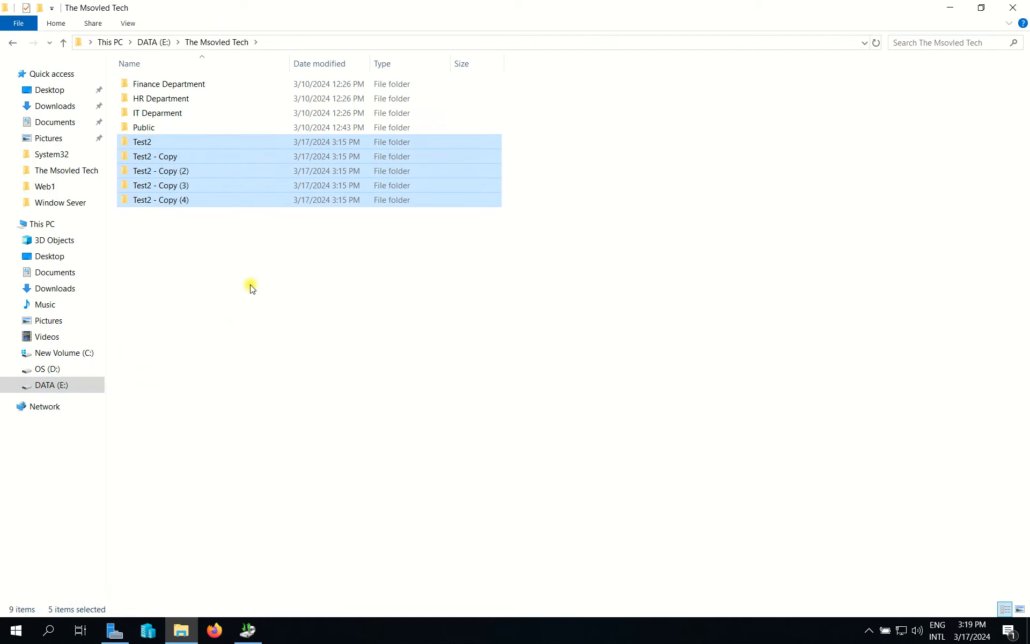
{"action": "left_click_drag", "start_coordinate": [255, 291], "coordinate": [151, 139]}
{"action": "left_click_drag", "start_coordinate": [435, 320], "coordinate": [160, 82]}
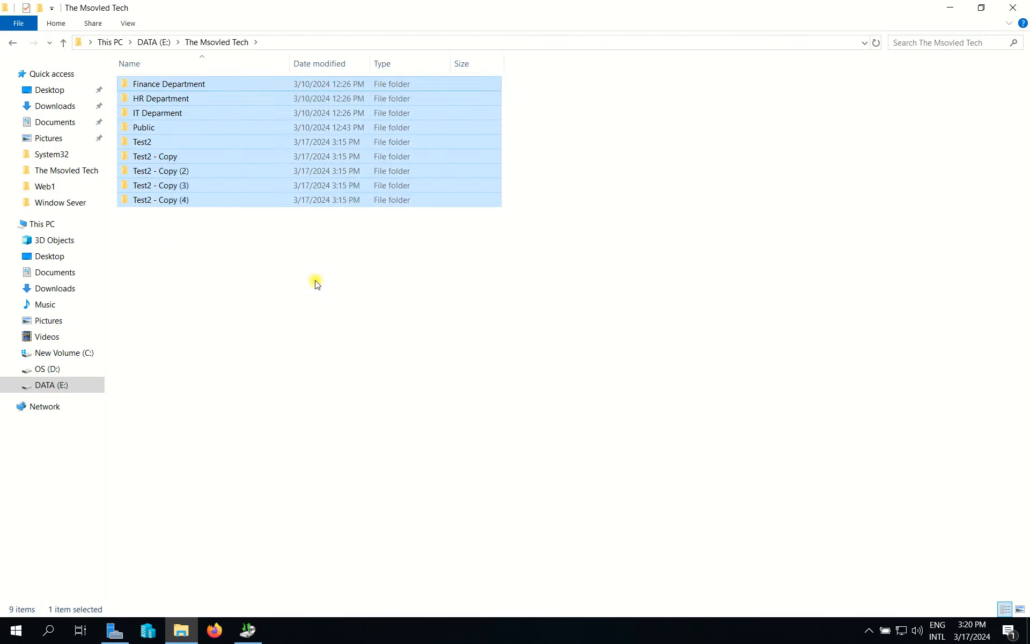
{"action": "left_click", "coordinate": [510, 350]}
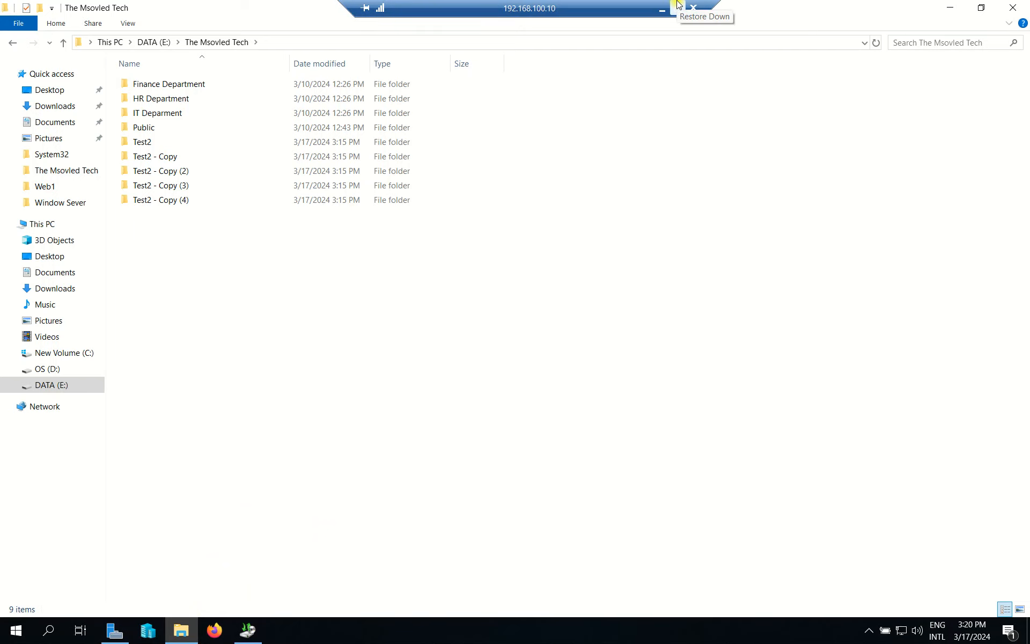
{"action": "left_click", "coordinate": [677, 7]}
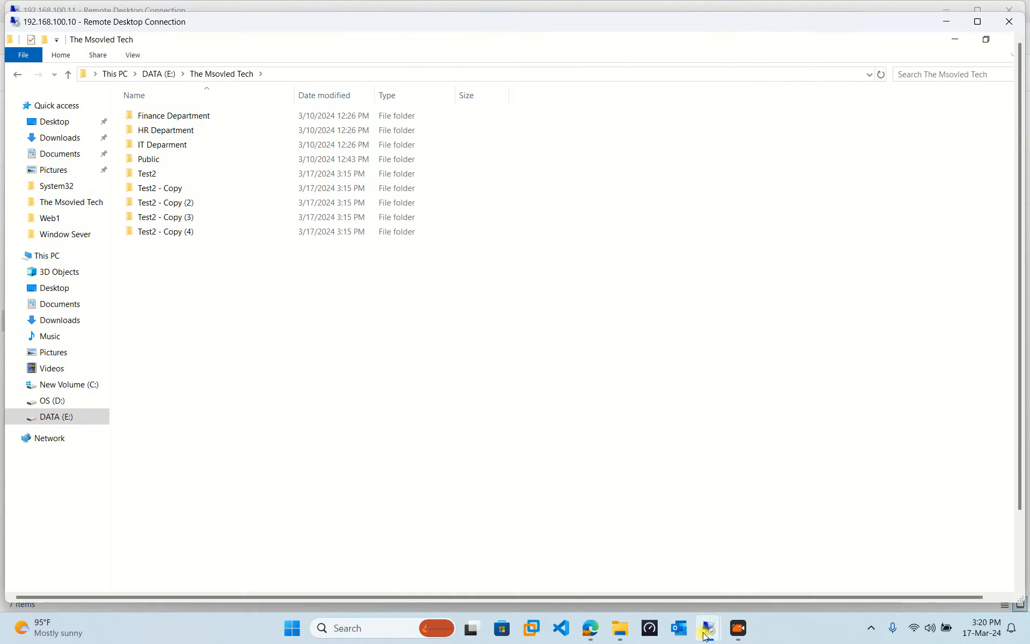
Bring the 192.168.100.11 session to full screen and open File Explorer there.
{"action": "mouse_move", "coordinate": [708, 628]}
{"action": "left_click", "coordinate": [654, 531]}
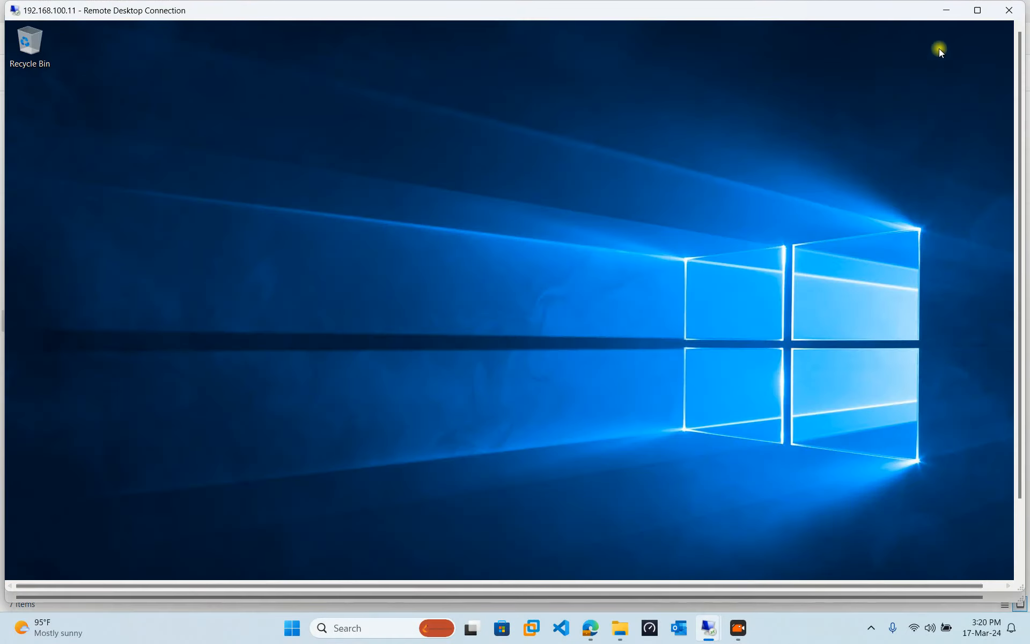
{"action": "left_click", "coordinate": [976, 10]}
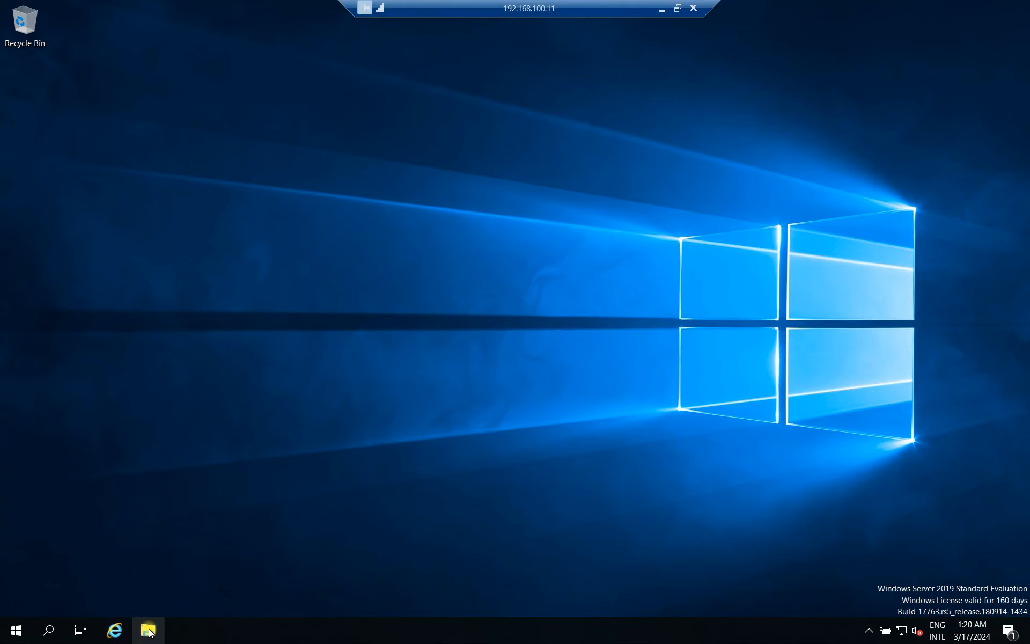
{"action": "left_click", "coordinate": [148, 630]}
{"action": "left_click", "coordinate": [156, 371]}
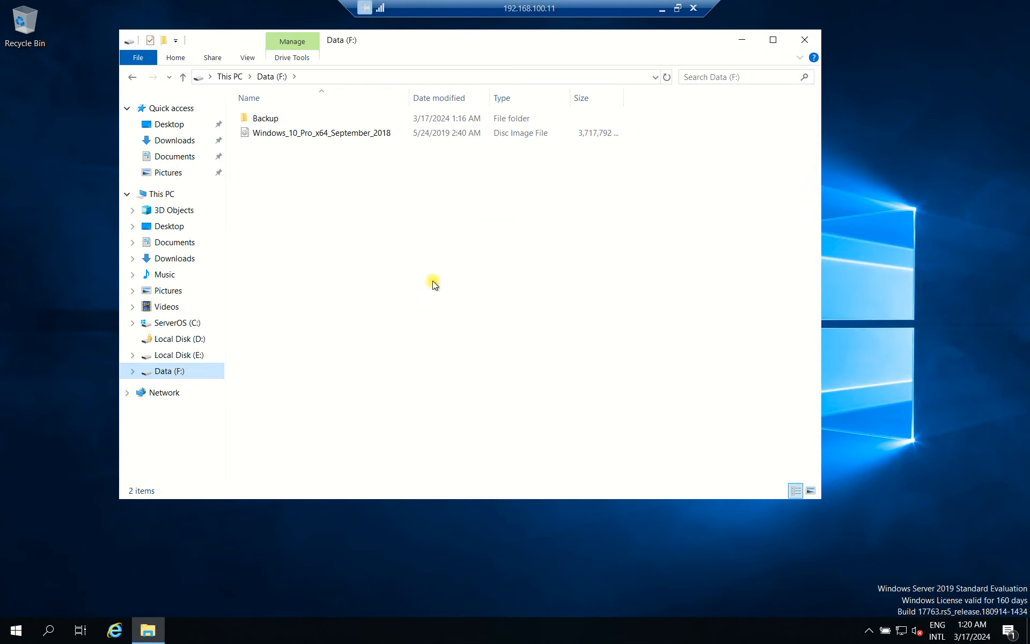
{"action": "left_click", "coordinate": [272, 118]}
{"action": "double_click", "coordinate": [272, 119]}
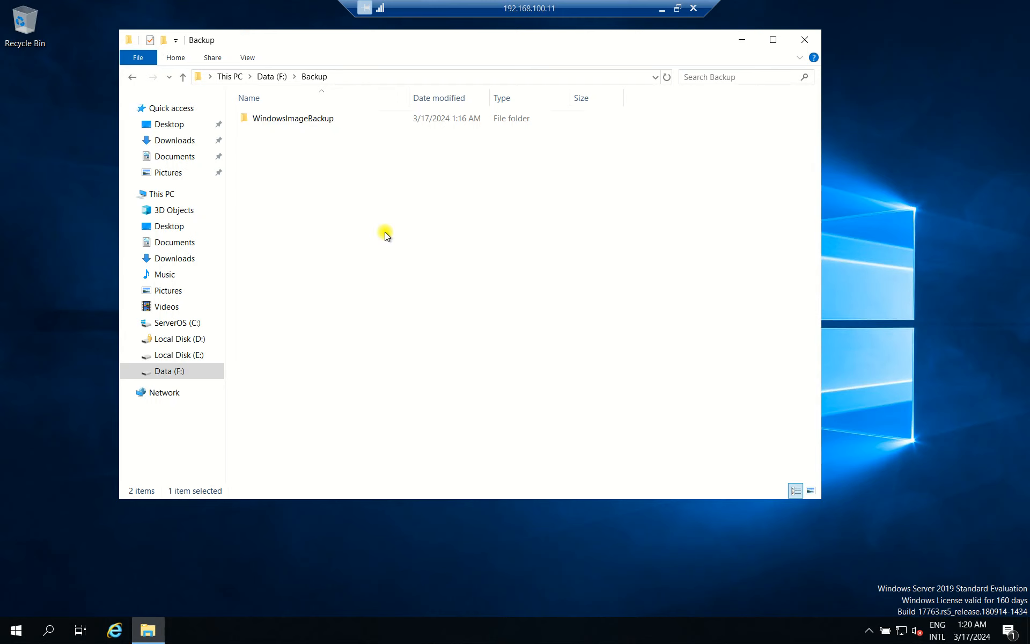
{"action": "double_click", "coordinate": [328, 122]}
{"action": "left_click_drag", "start_coordinate": [510, 51], "coordinate": [479, 89]}
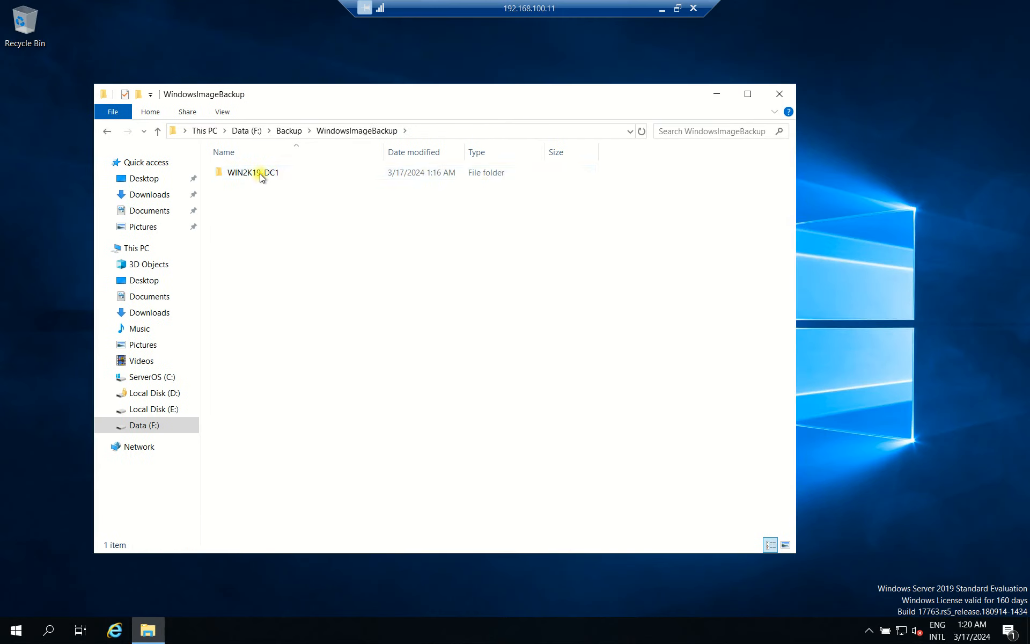
{"action": "double_click", "coordinate": [262, 175]}
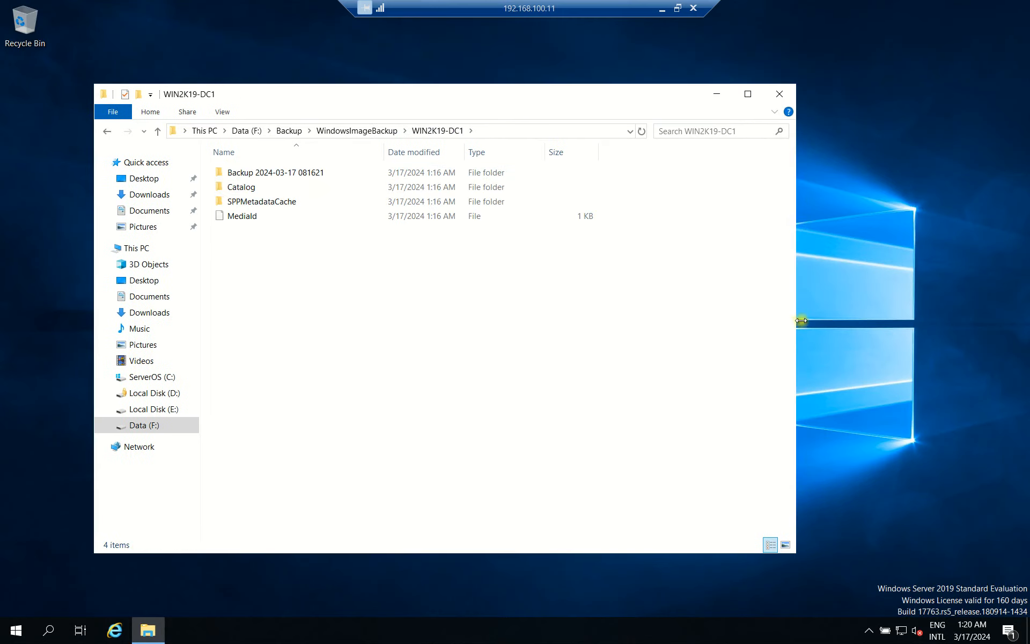
{"action": "left_click_drag", "start_coordinate": [797, 320], "coordinate": [877, 320]}
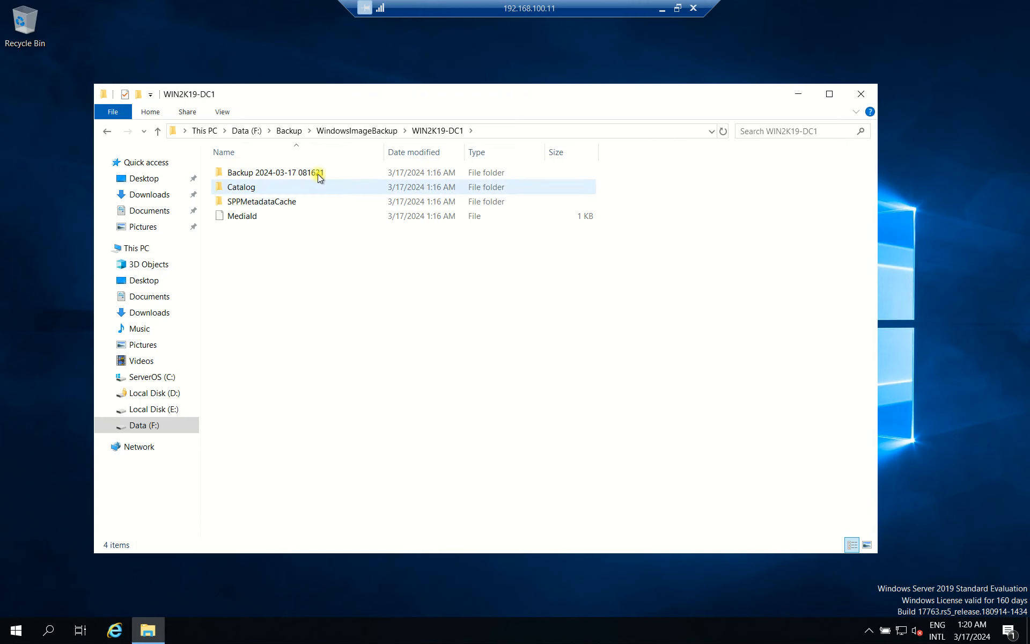
{"action": "double_click", "coordinate": [321, 172]}
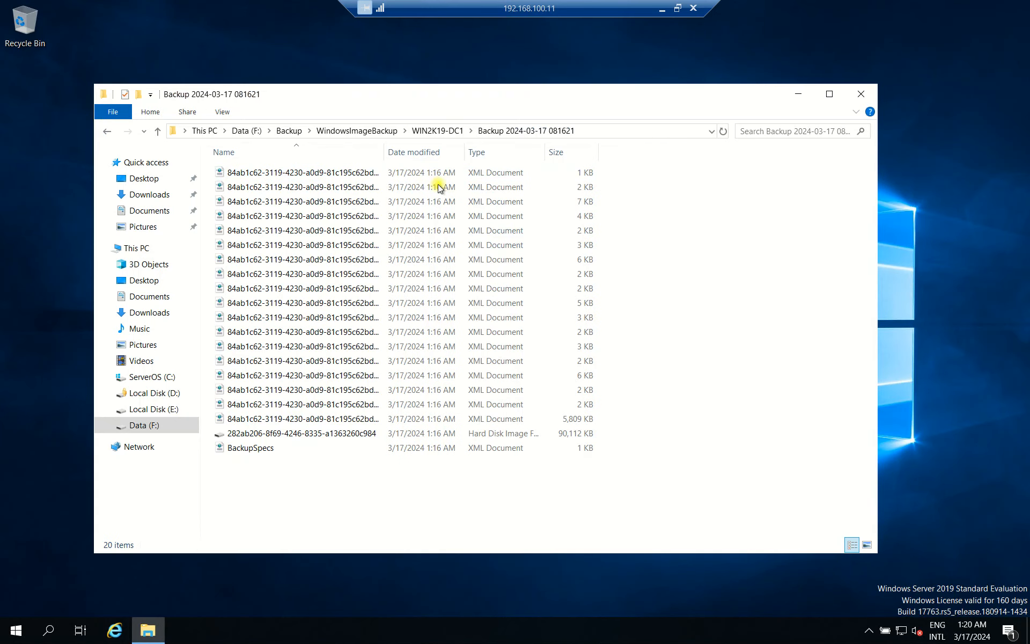
Return to Data (F:) and reopen Backup > WindowsImageBackup > WIN2K19-DC1.
{"action": "left_click", "coordinate": [110, 133]}
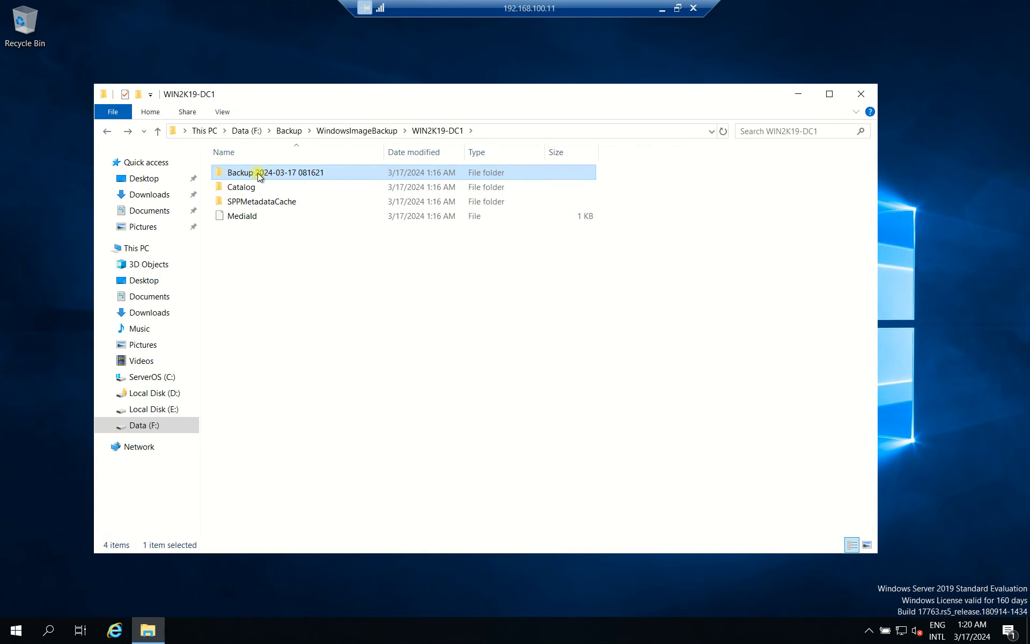
{"action": "left_click", "coordinate": [114, 132]}
{"action": "left_click", "coordinate": [114, 132]}
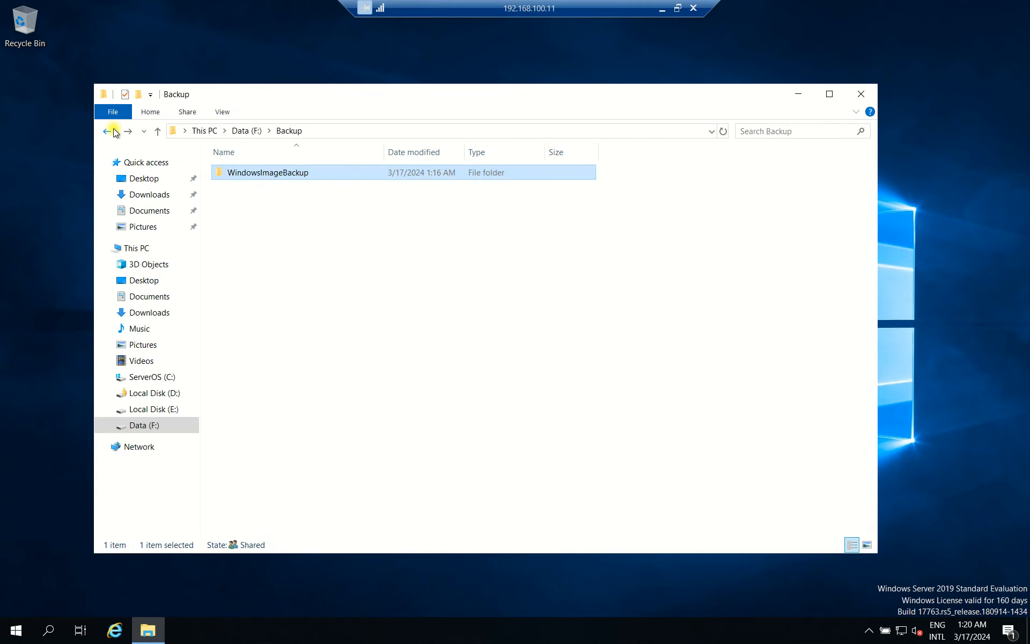
{"action": "left_click", "coordinate": [293, 172]}
{"action": "left_click", "coordinate": [288, 131]}
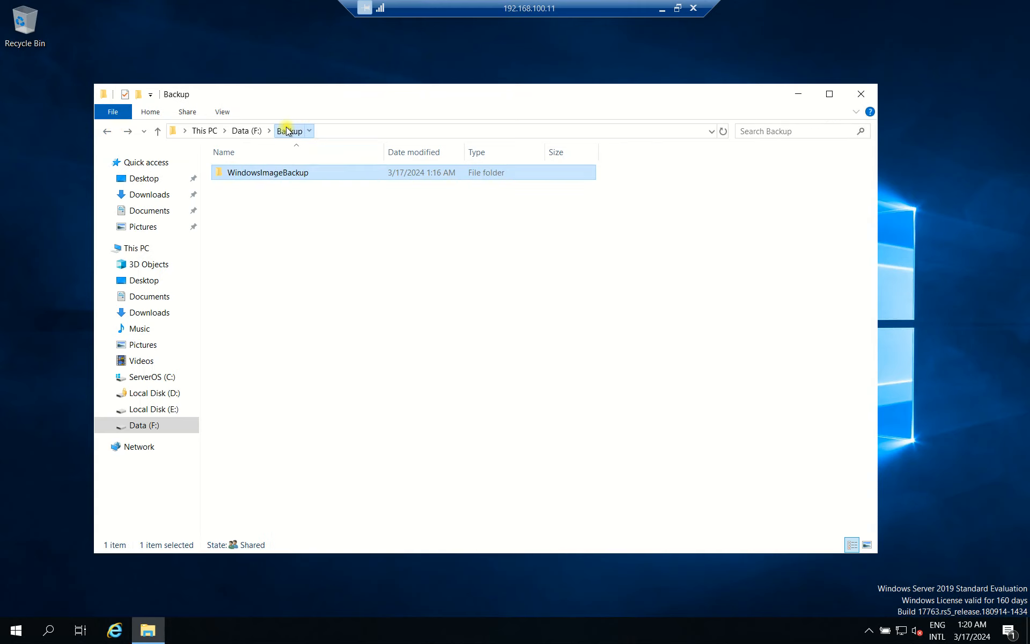
{"action": "left_click", "coordinate": [244, 130]}
{"action": "double_click", "coordinate": [261, 173]}
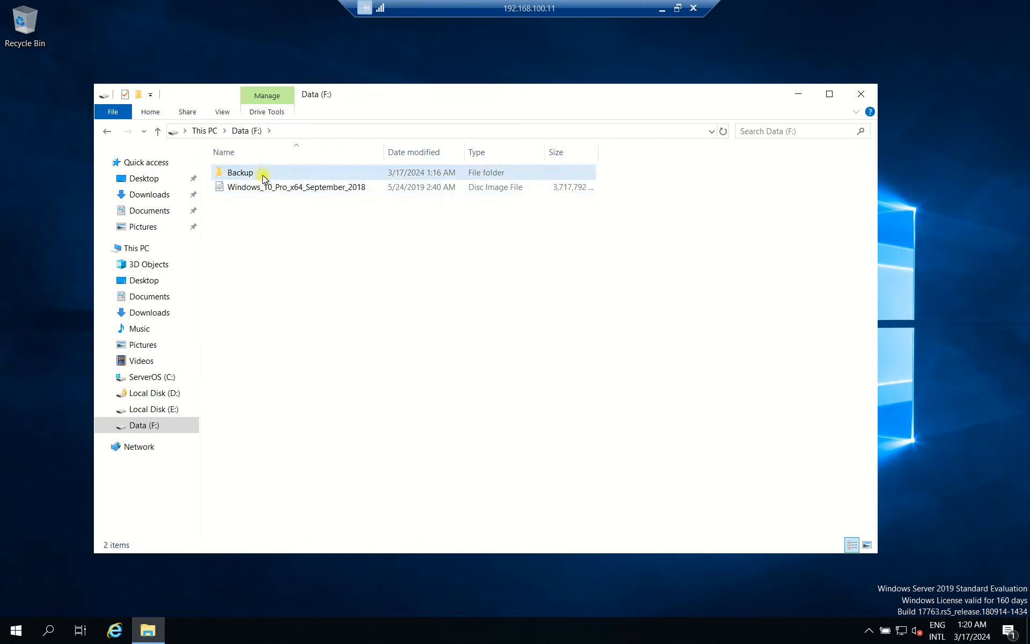
{"action": "double_click", "coordinate": [288, 174]}
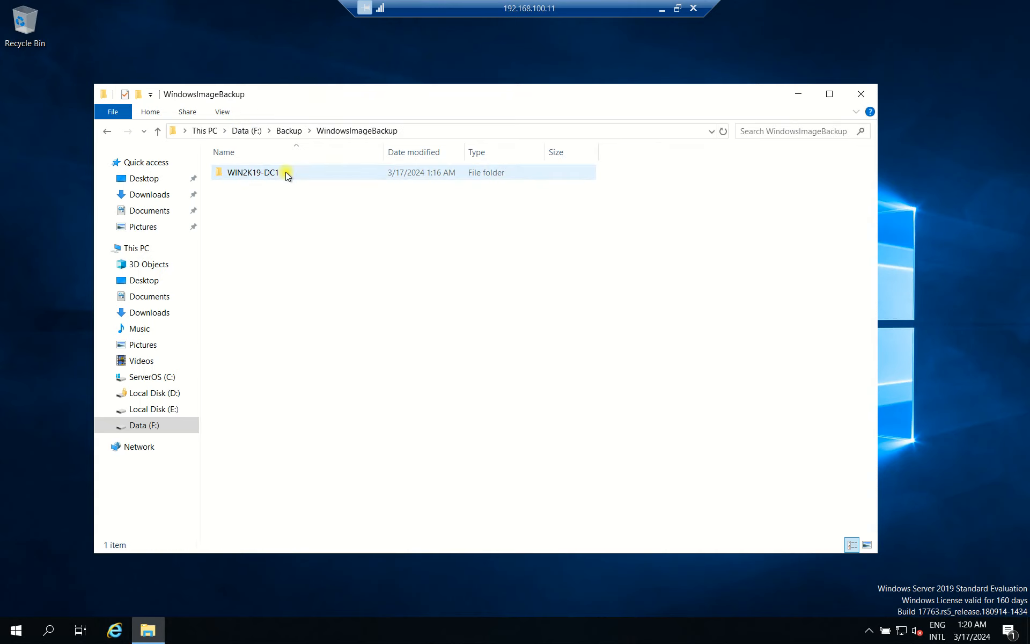
{"action": "double_click", "coordinate": [288, 176]}
{"action": "key", "text": "ctrl+a"}
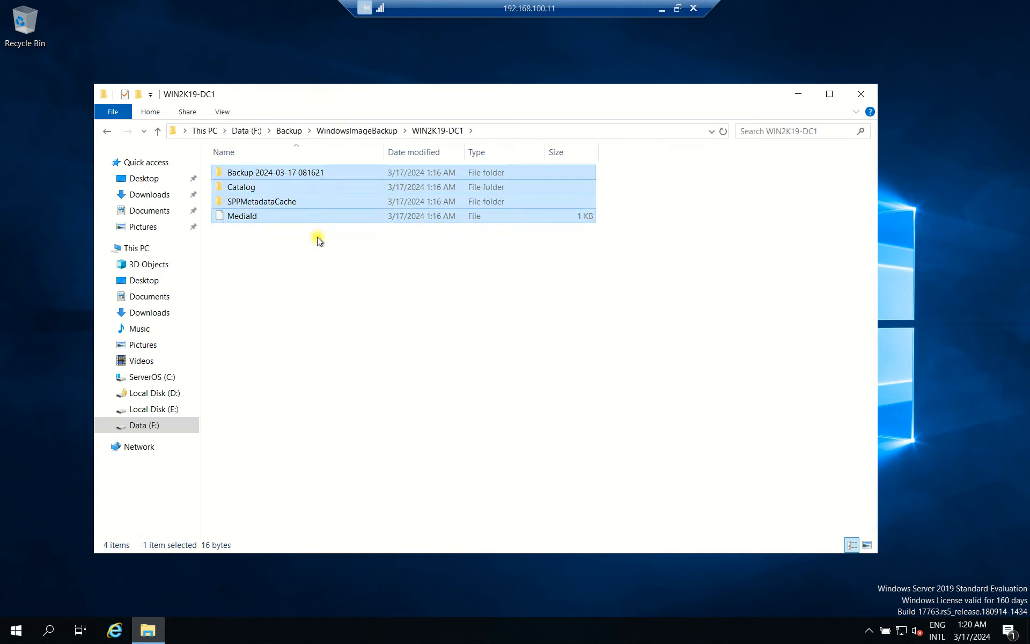
{"action": "left_click", "coordinate": [471, 270]}
{"action": "double_click", "coordinate": [303, 172]}
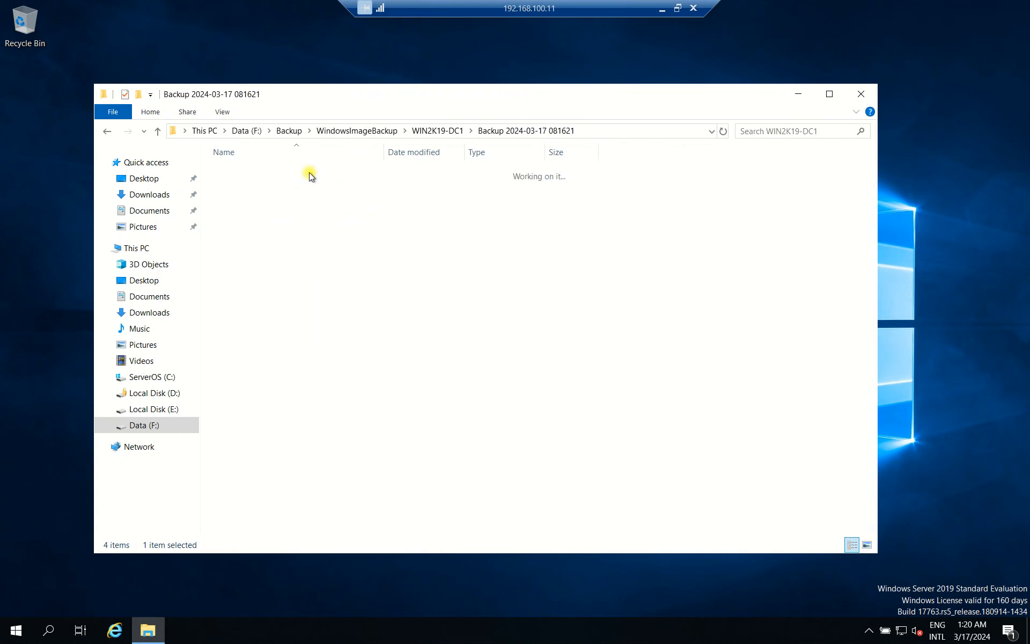
{"action": "left_click_drag", "start_coordinate": [384, 152], "coordinate": [524, 152]}
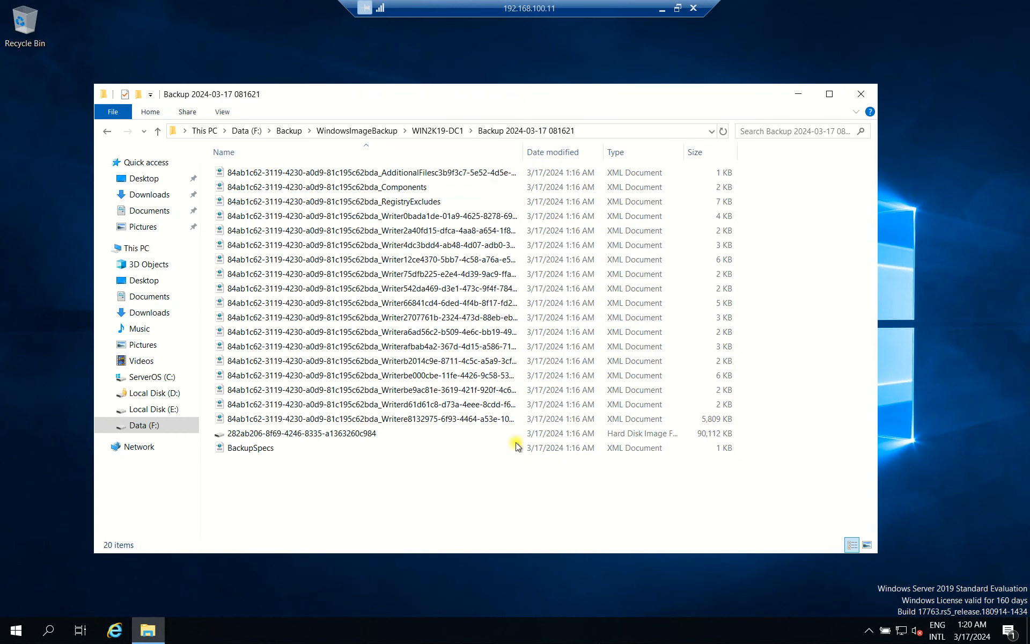
{"action": "left_click", "coordinate": [336, 434]}
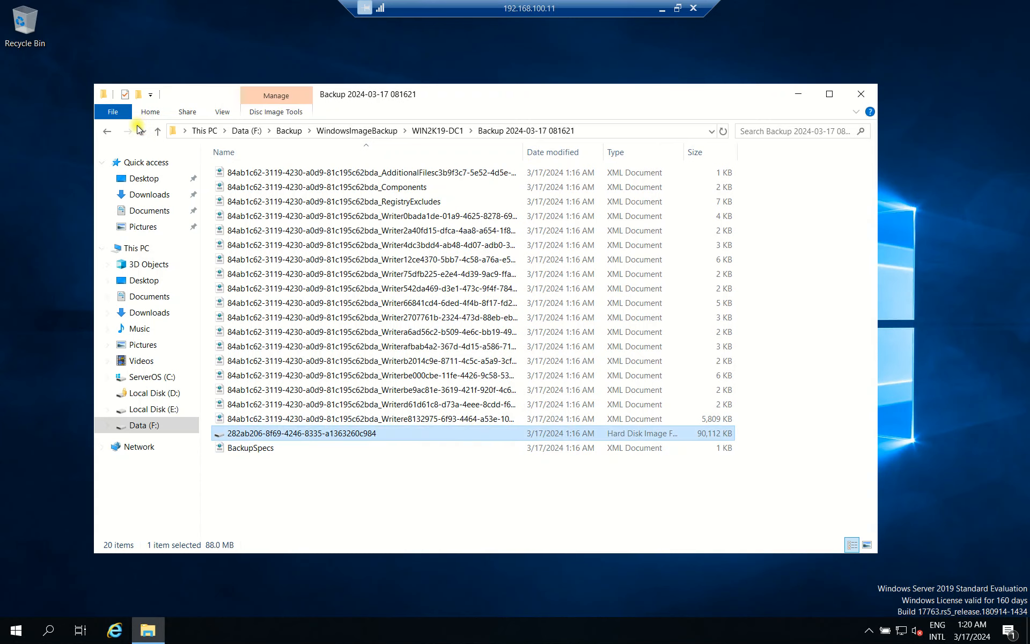
{"action": "left_click", "coordinate": [107, 132]}
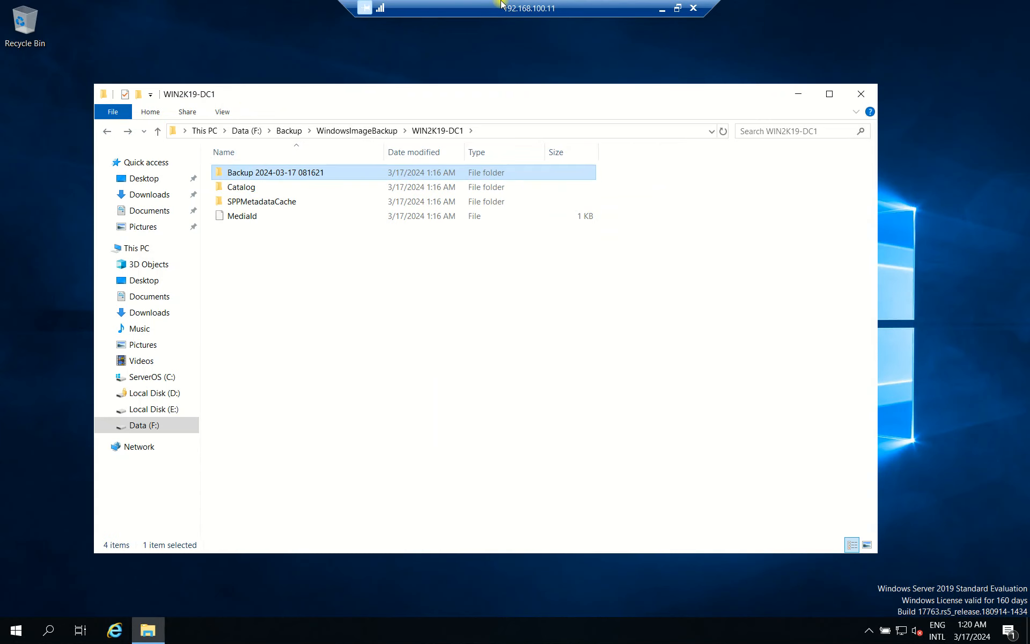